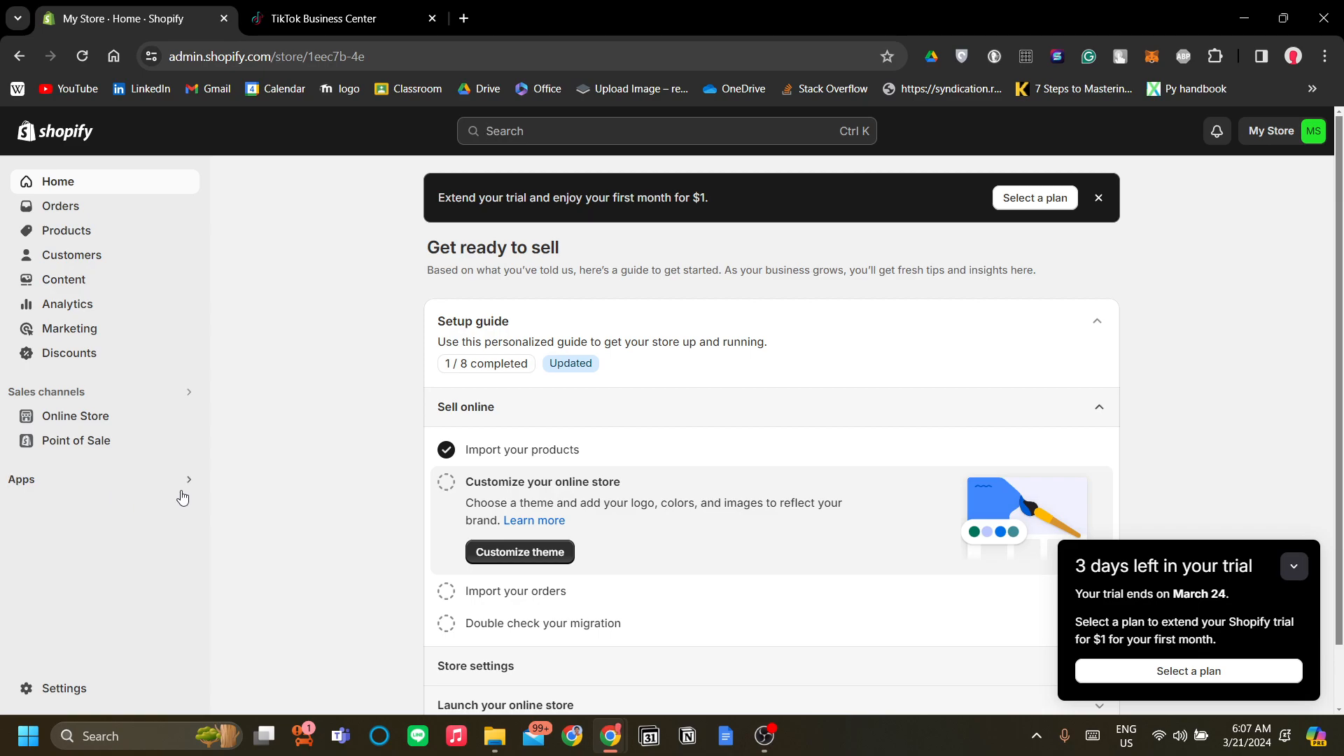
Step: Go from the store's recommended apps list to the Shopify App Store
left_click(46, 486)
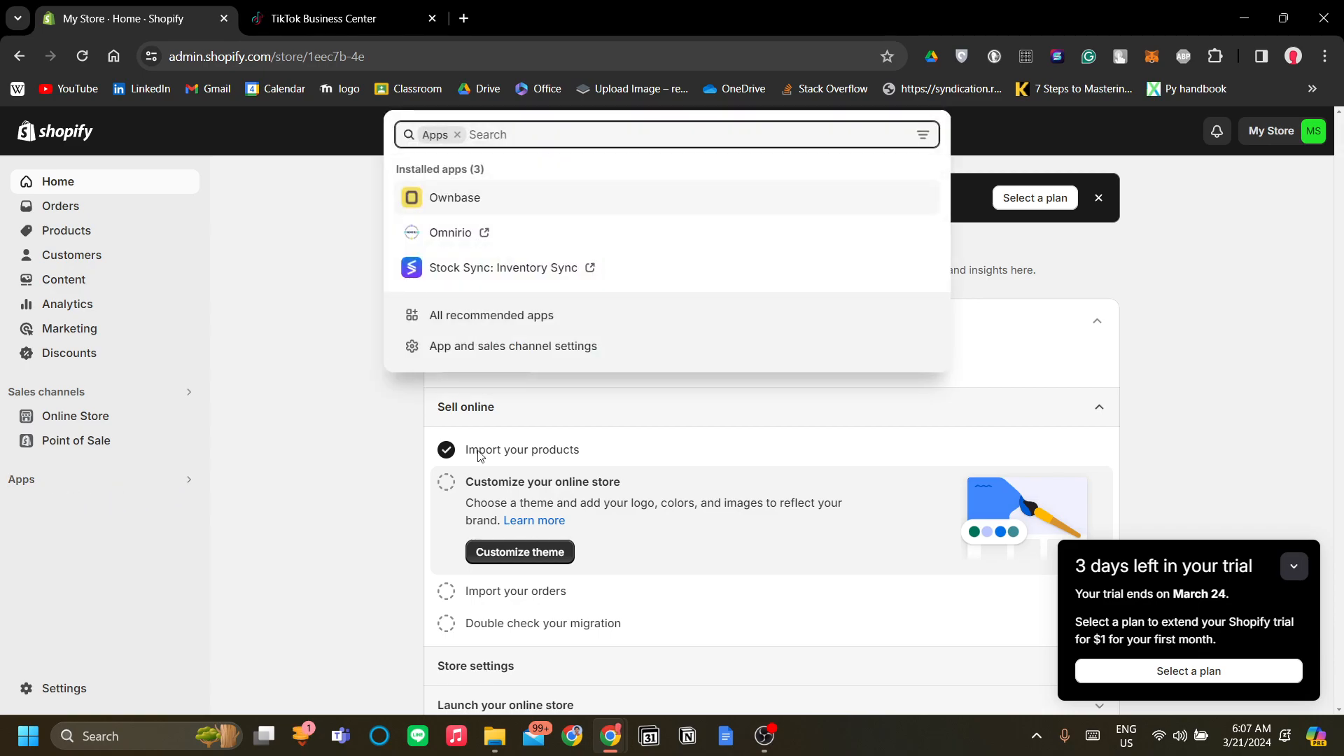
left_click(501, 321)
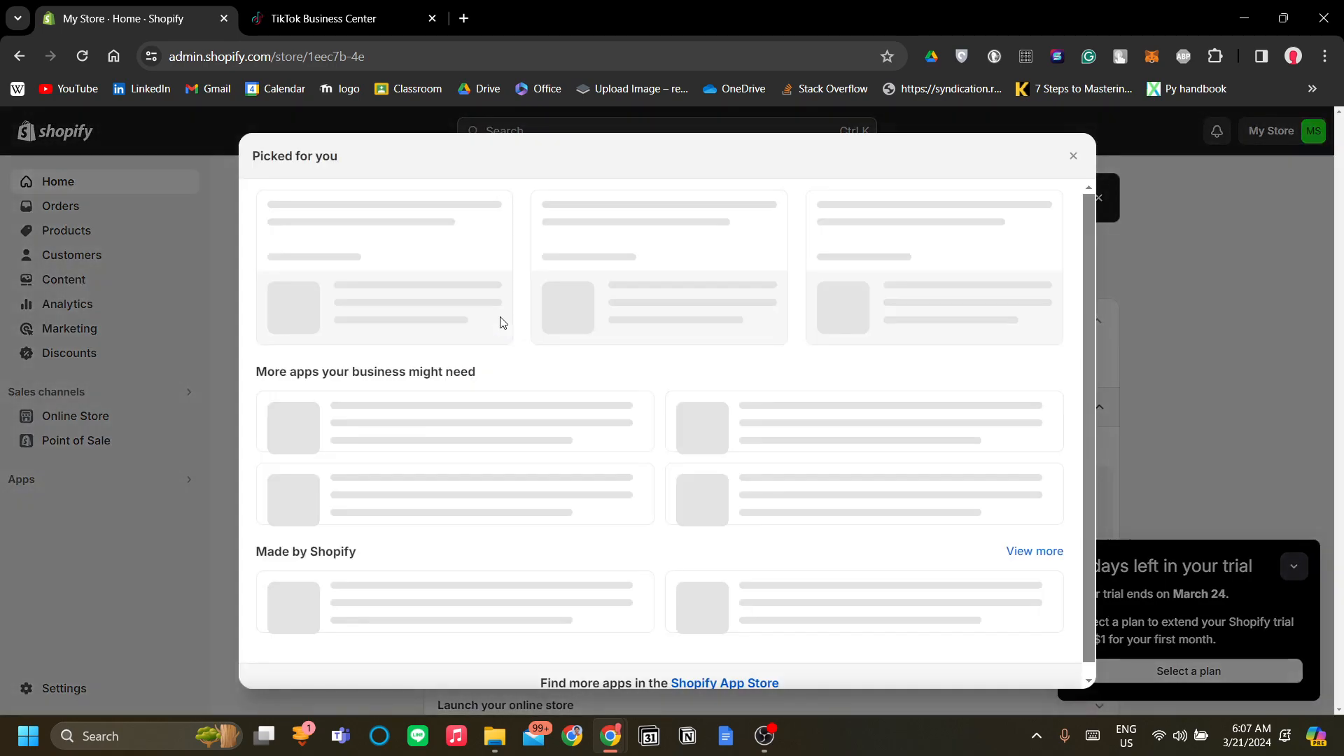
scroll(747, 421, "down", 1)
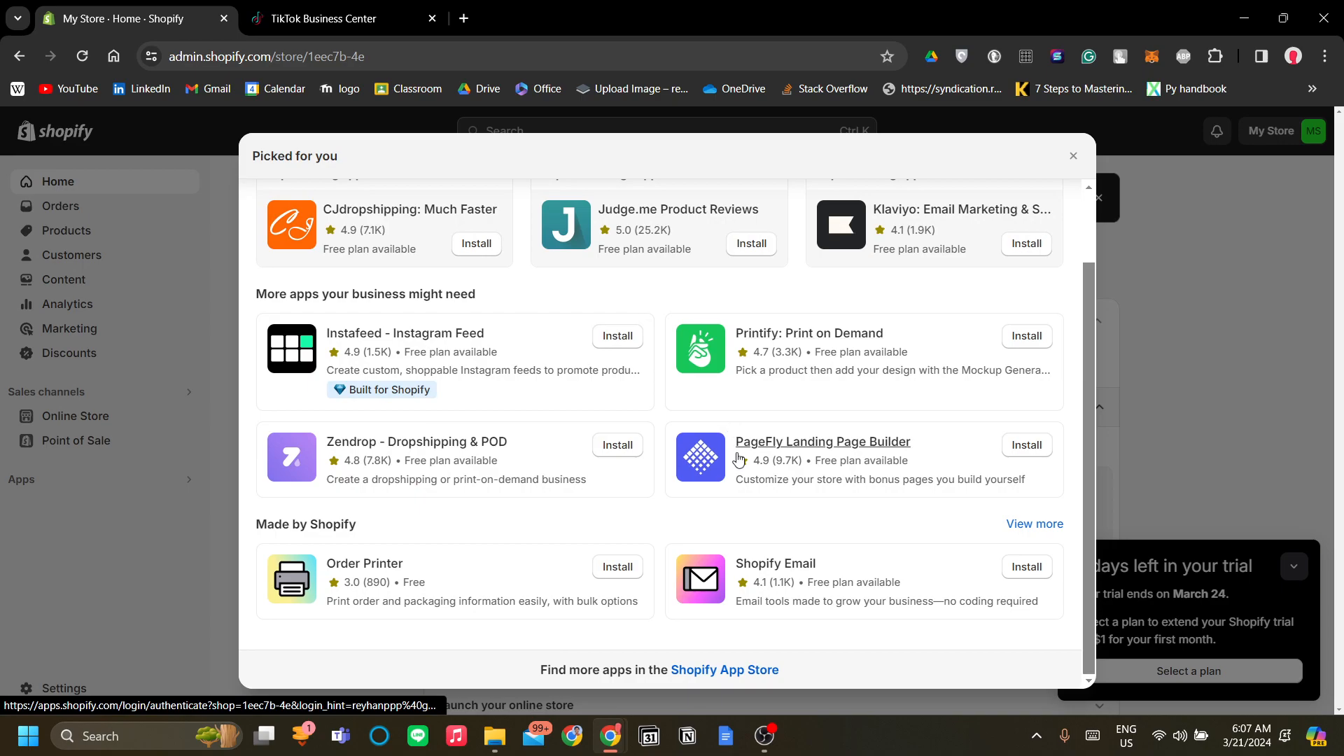
left_click(764, 672)
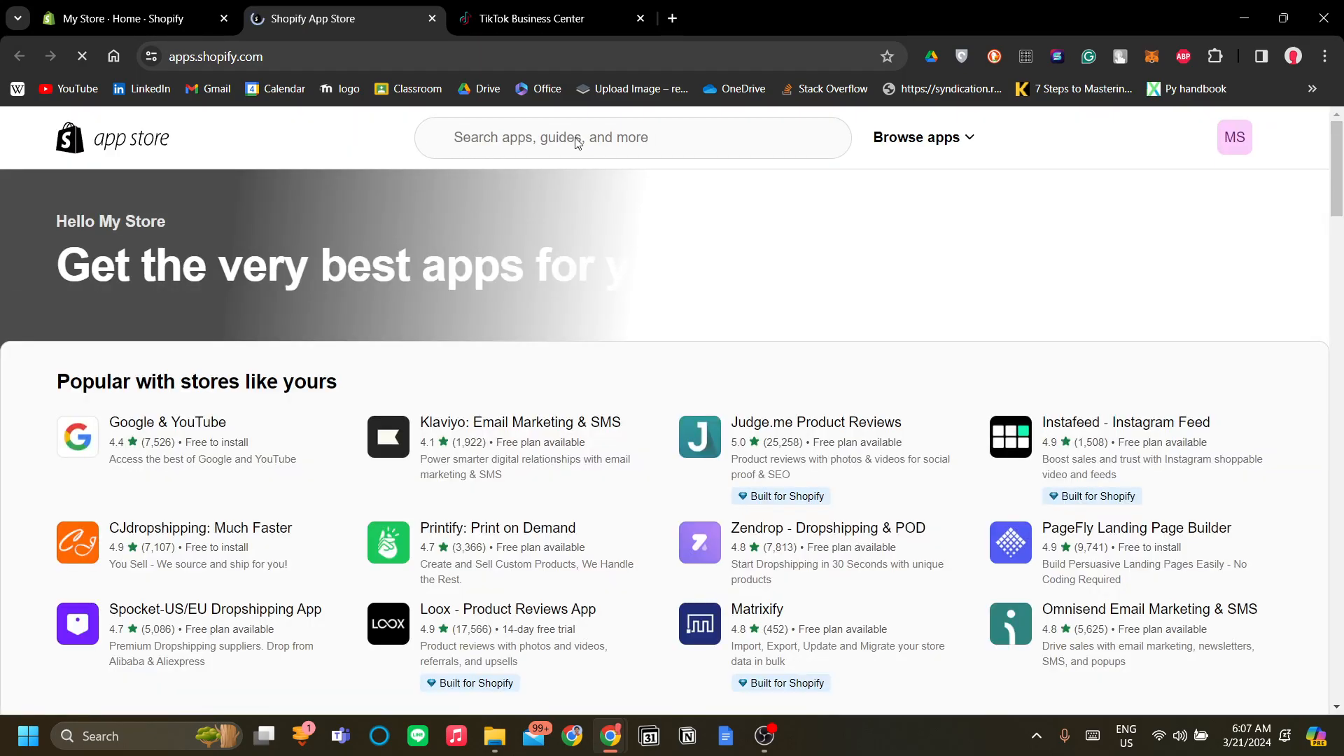
Step: Search the app store for "tiktok" and open the suggested TikTok app's listing
left_click(576, 138)
type("tiktok")
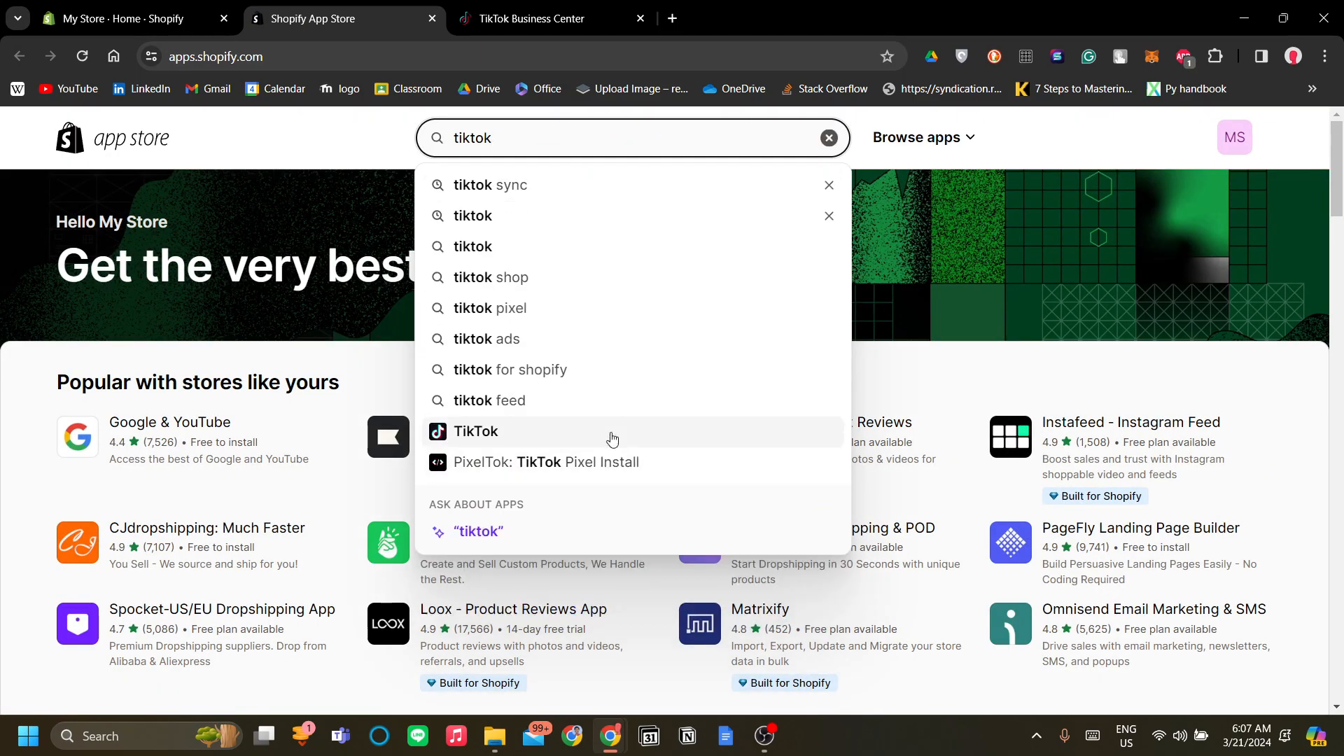
left_click(612, 438)
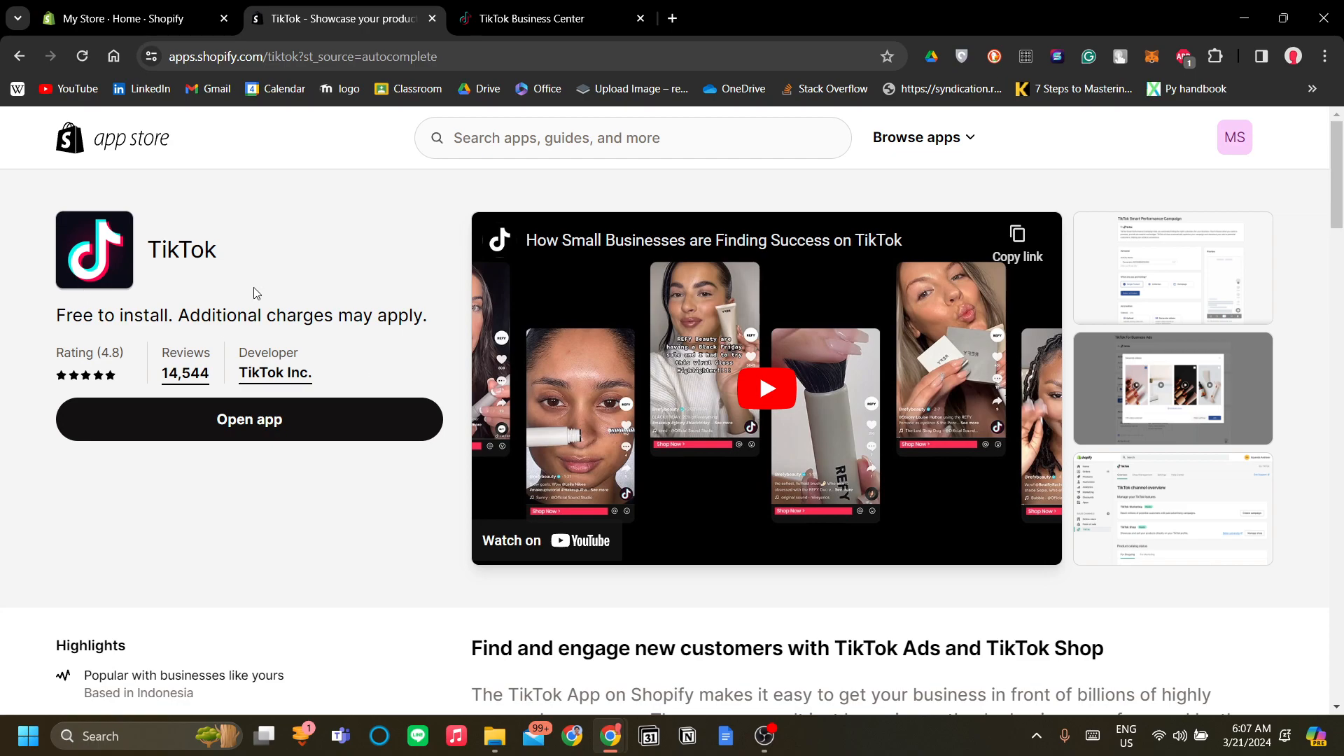
left_click_drag(334, 382, 253, 358)
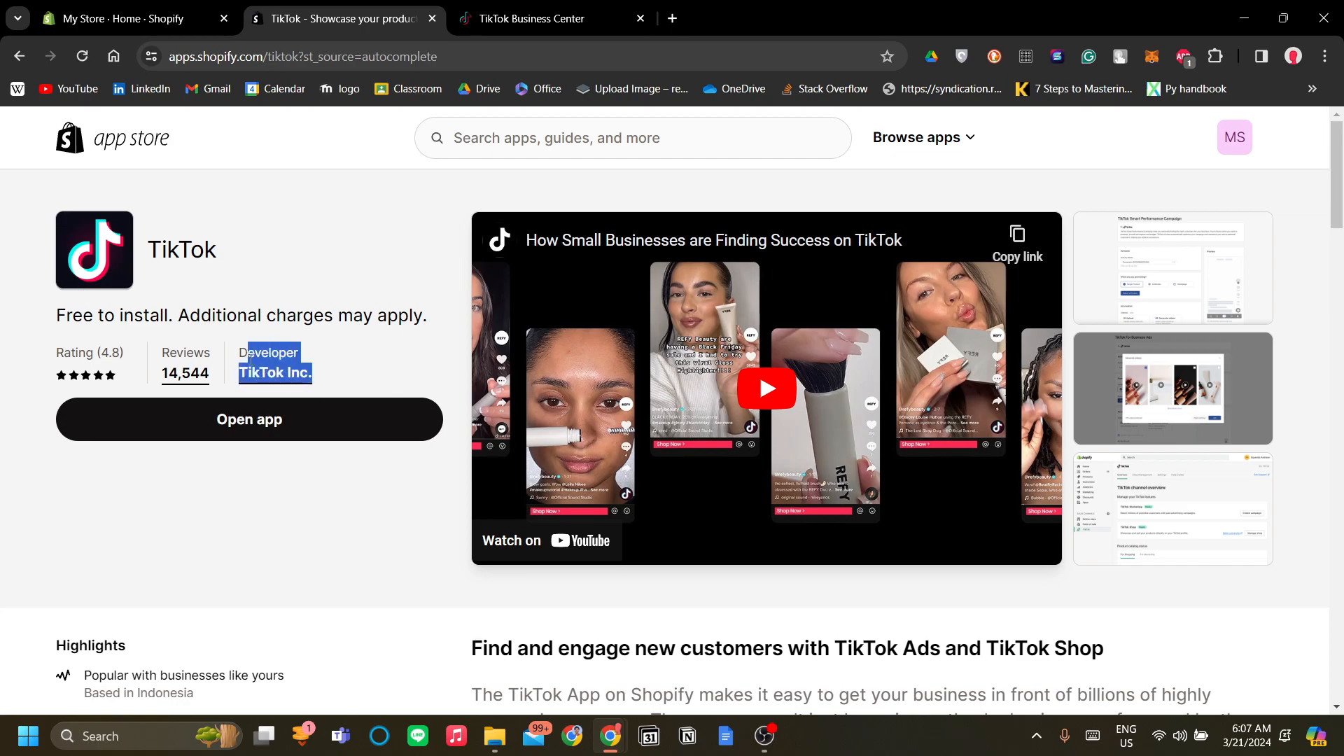
left_click(366, 358)
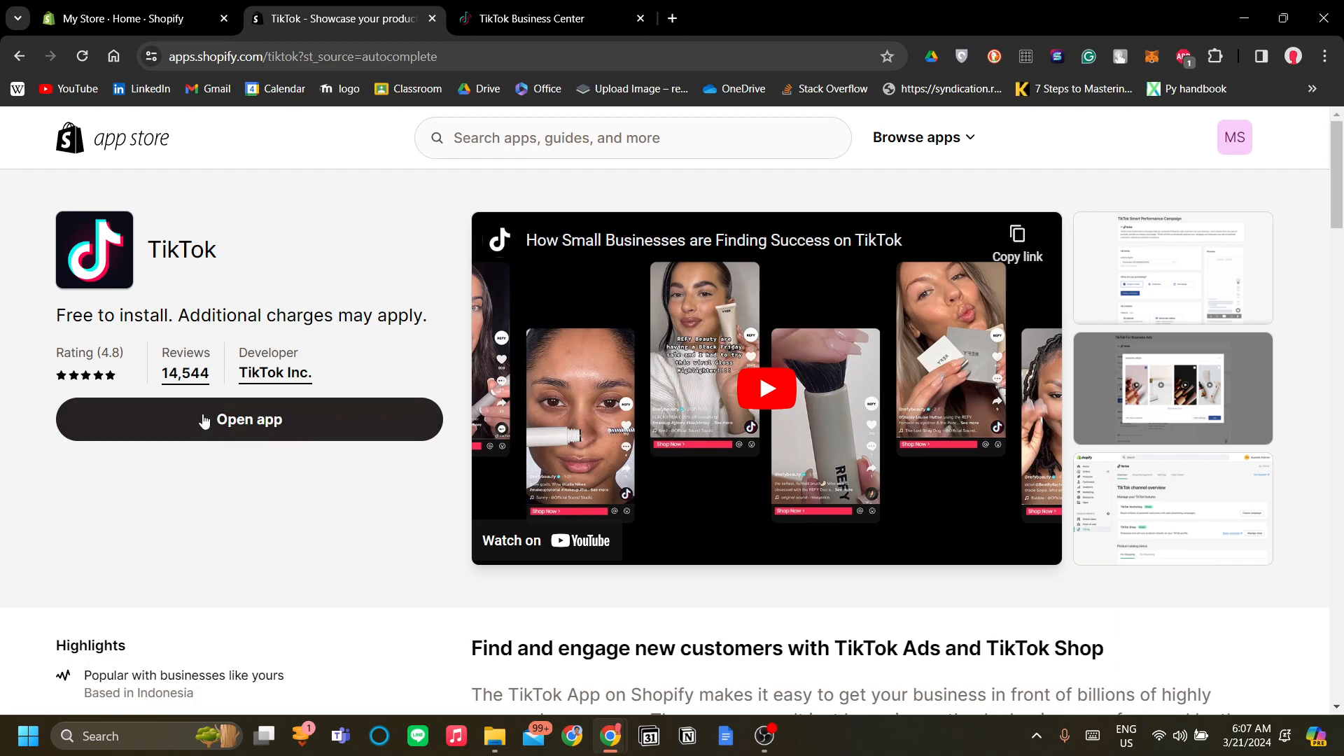
Step: Open the TikTok app in the store admin, clearing away the leftover app store page and the trial notice
left_click(282, 434)
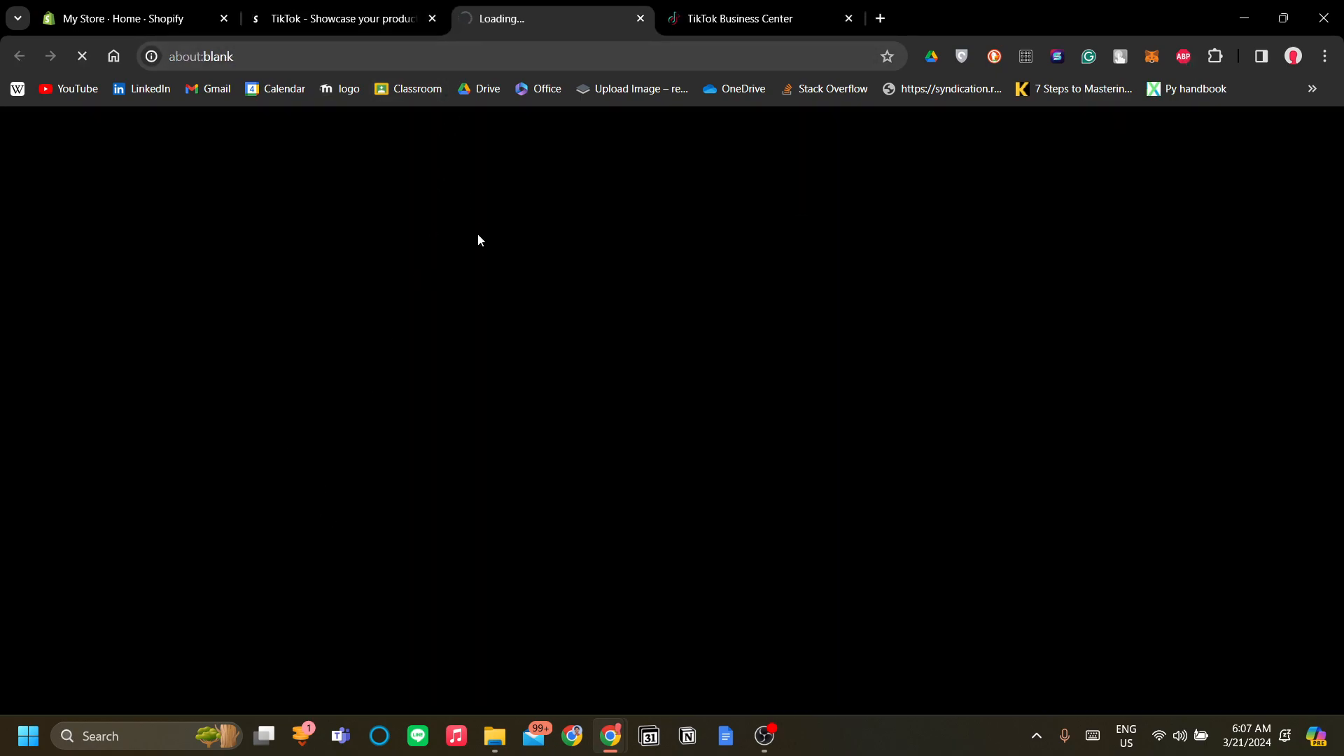
left_click(350, 19)
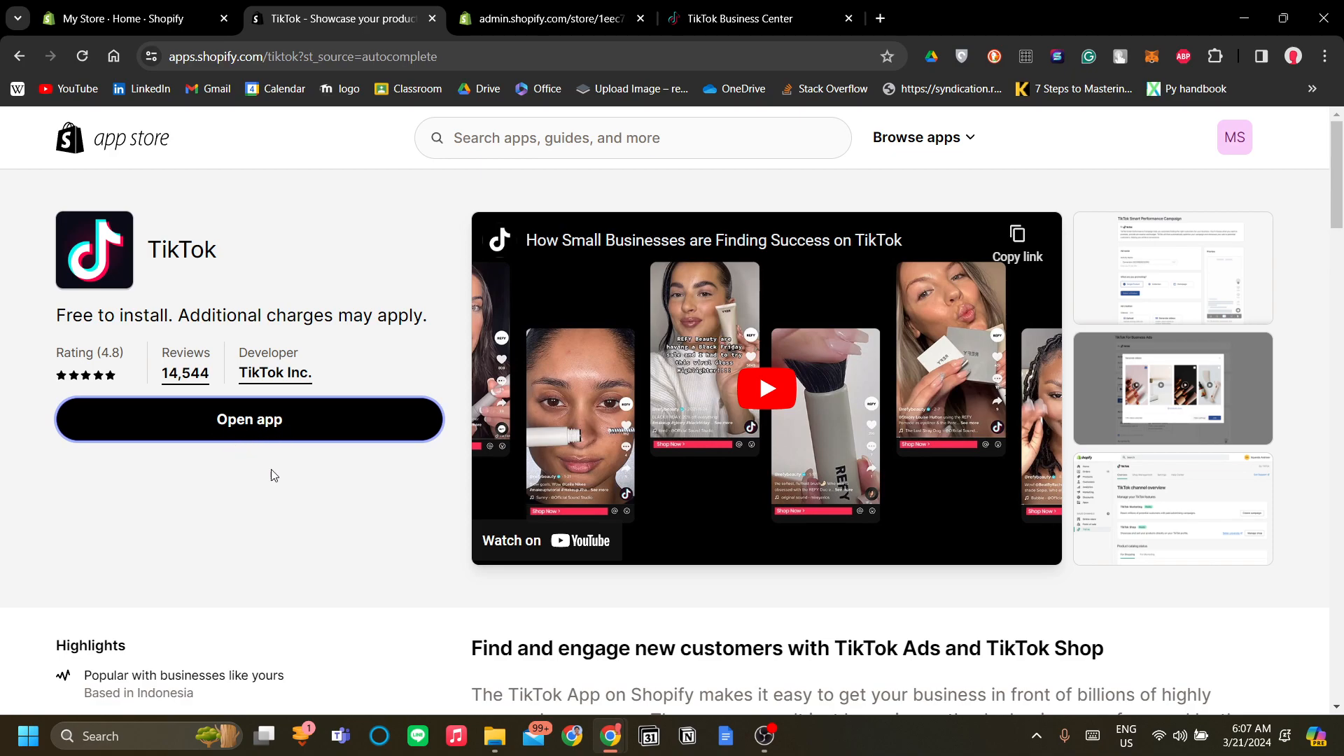
left_click(539, 14)
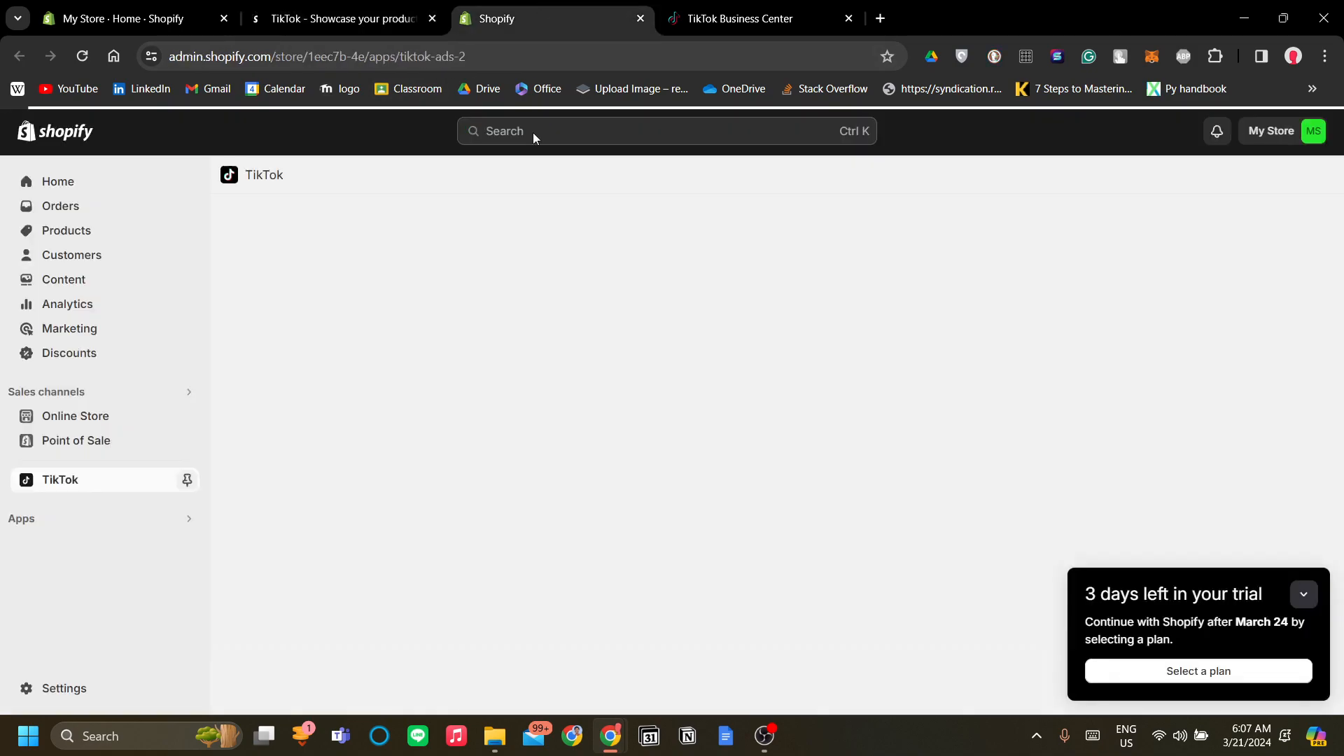
left_click(433, 19)
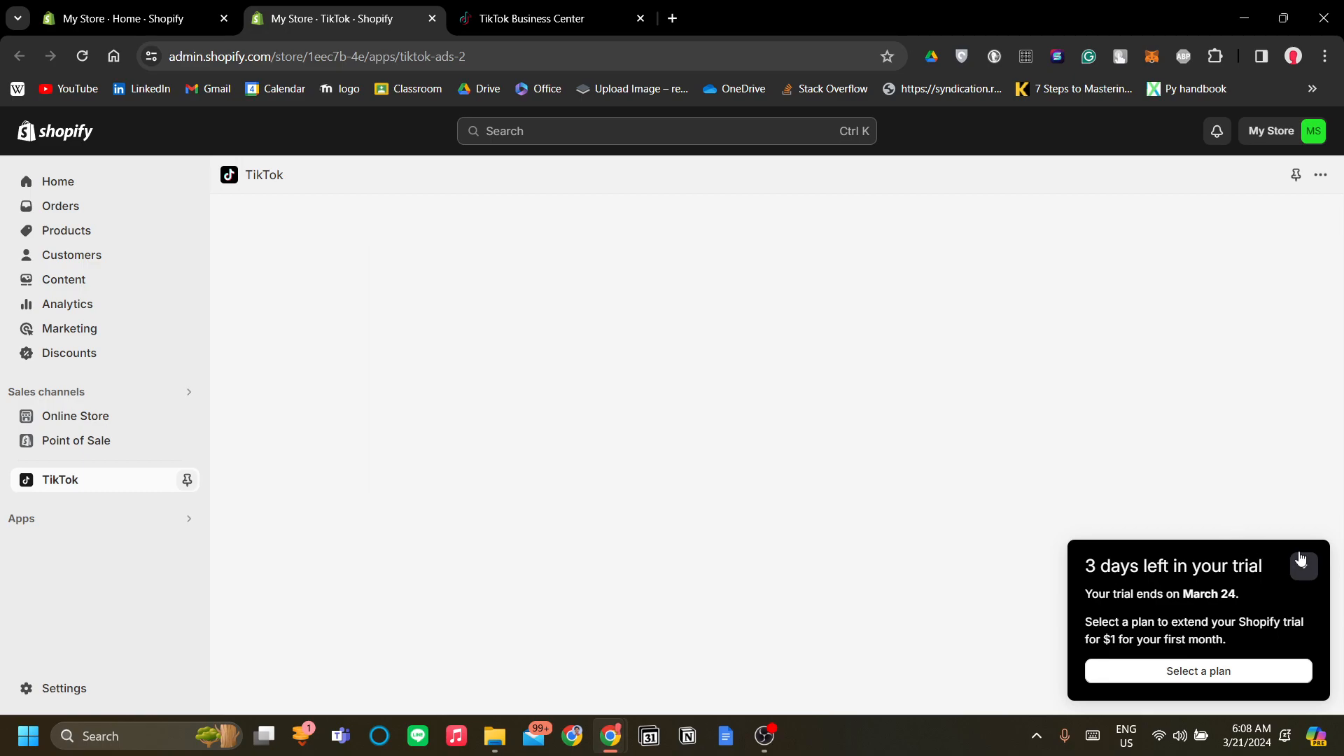
left_click(1302, 566)
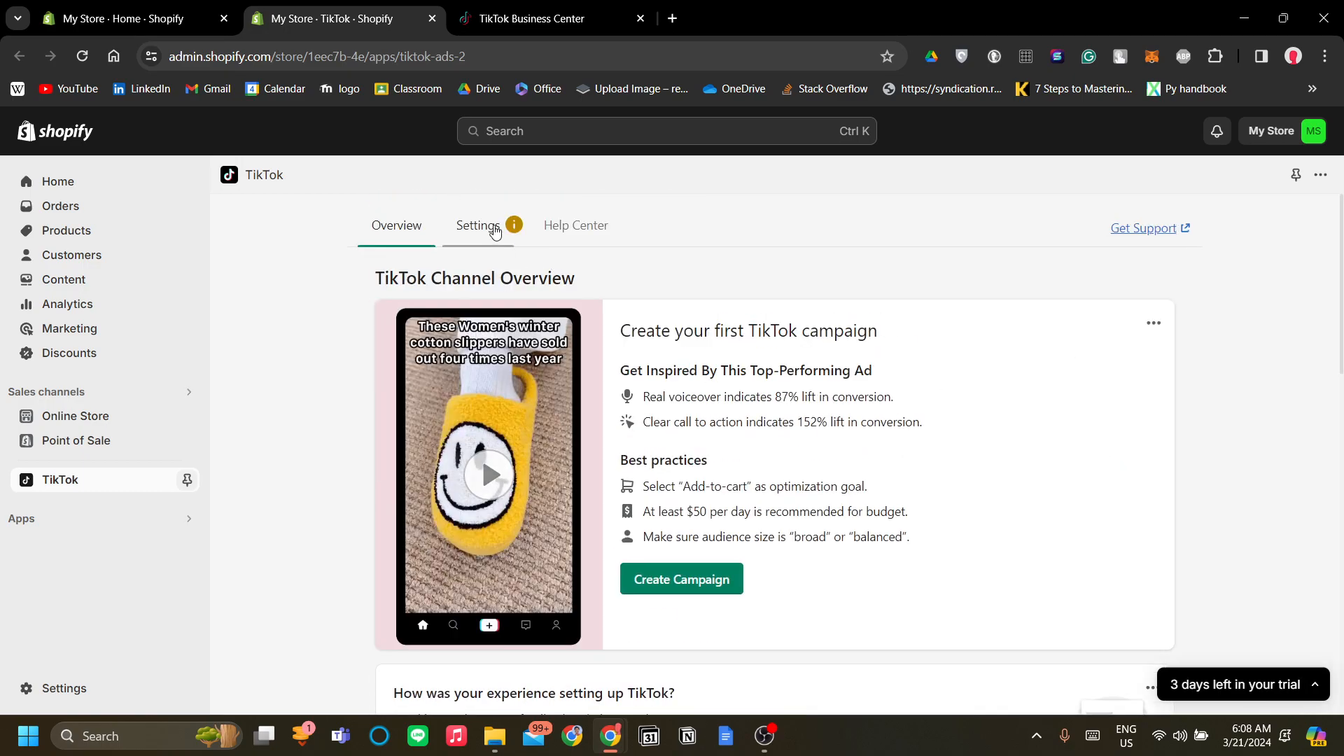
Step: Look through the TikTok channel's settings and overview pages to see what each one offers
left_click(481, 226)
scroll(658, 442, "down", 5)
scroll(658, 442, "up", 5)
left_click(413, 226)
scroll(571, 373, "down", 10)
scroll(1041, 339, "up", 5)
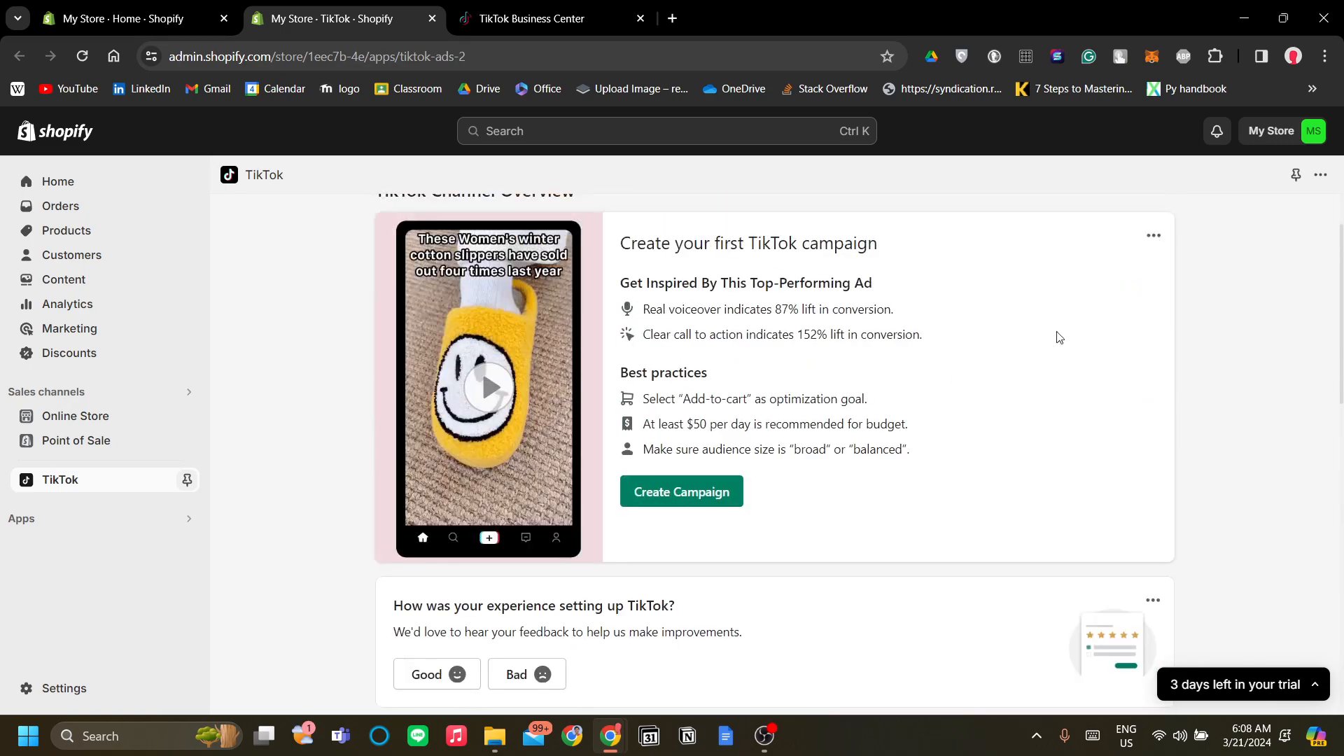
scroll(1102, 333, "down", 7)
scroll(1101, 332, "down", 3)
scroll(482, 432, "up", 10)
Step: Examine the TikTok marketing settings for the Ads Manager account and payment method, and return to the channel overview
left_click(473, 201)
scroll(964, 366, "down", 5)
scroll(1032, 523, "up", 2)
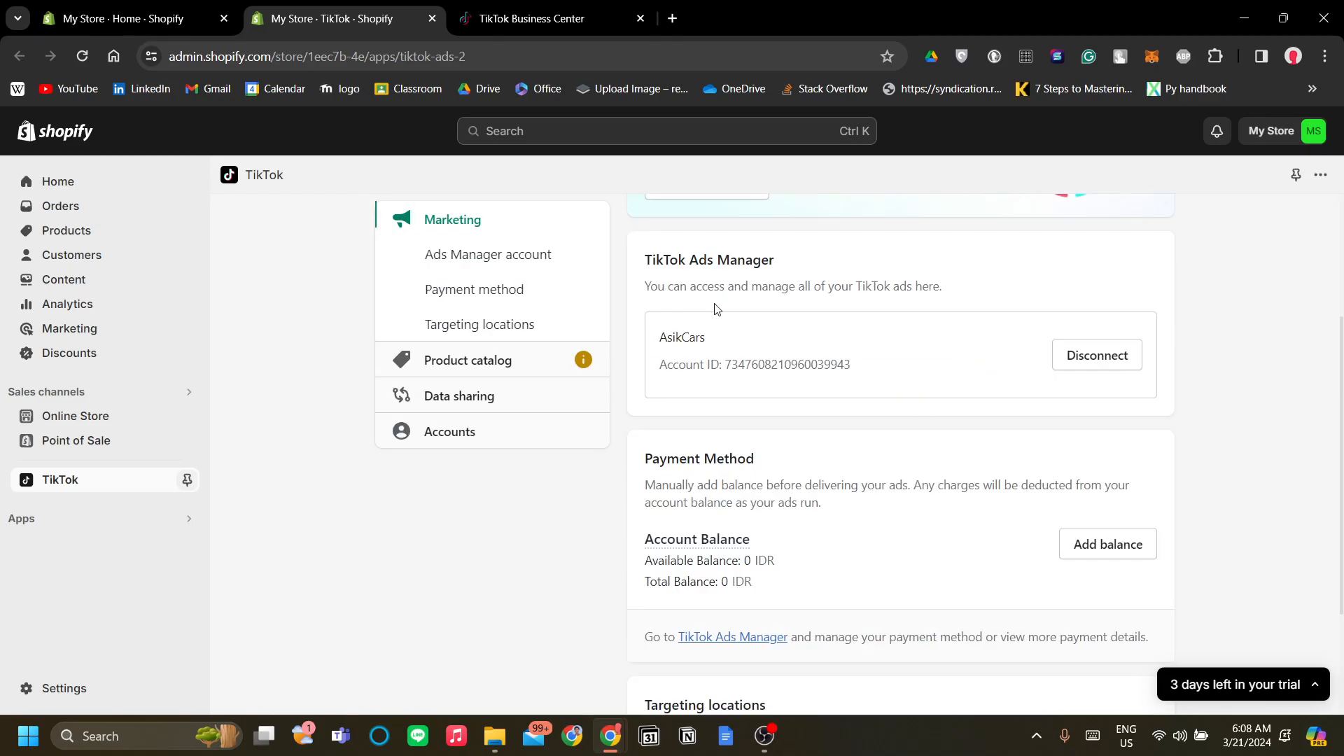
scroll(795, 345, "up", 3)
left_click(406, 231)
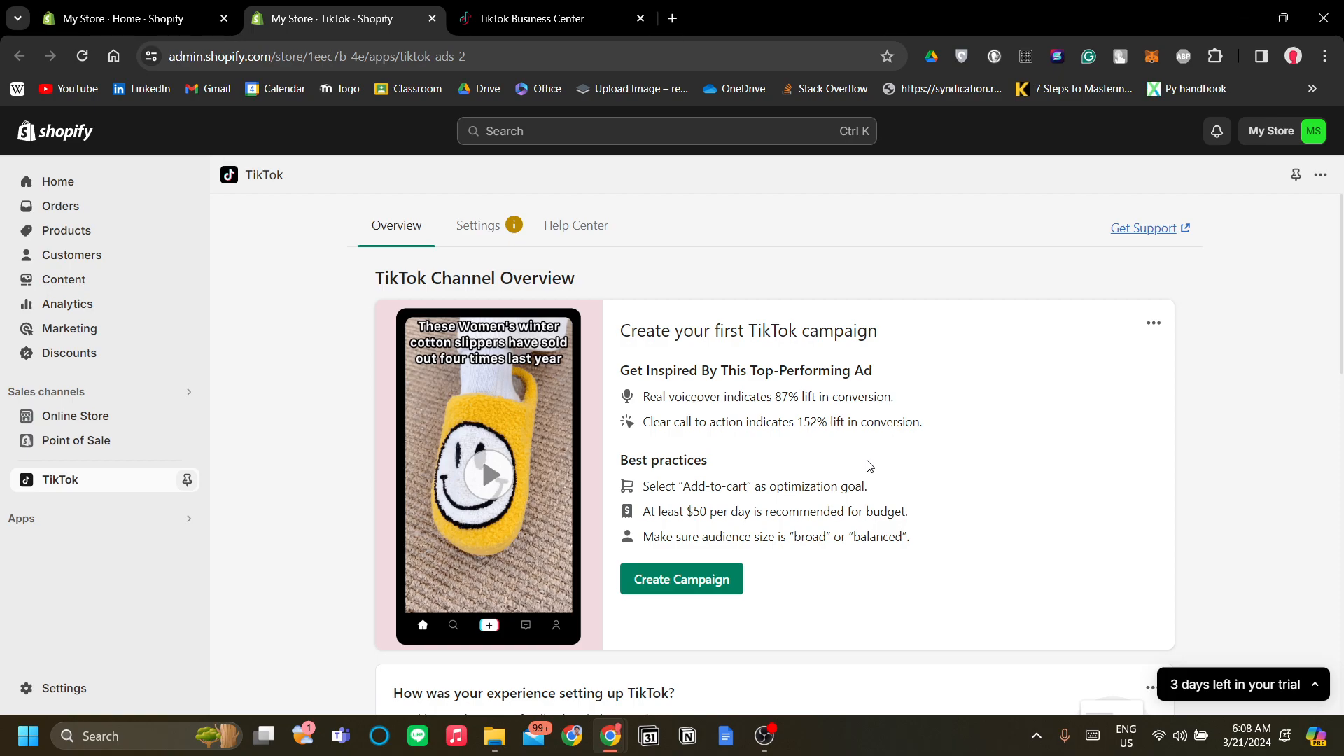
left_click(501, 242)
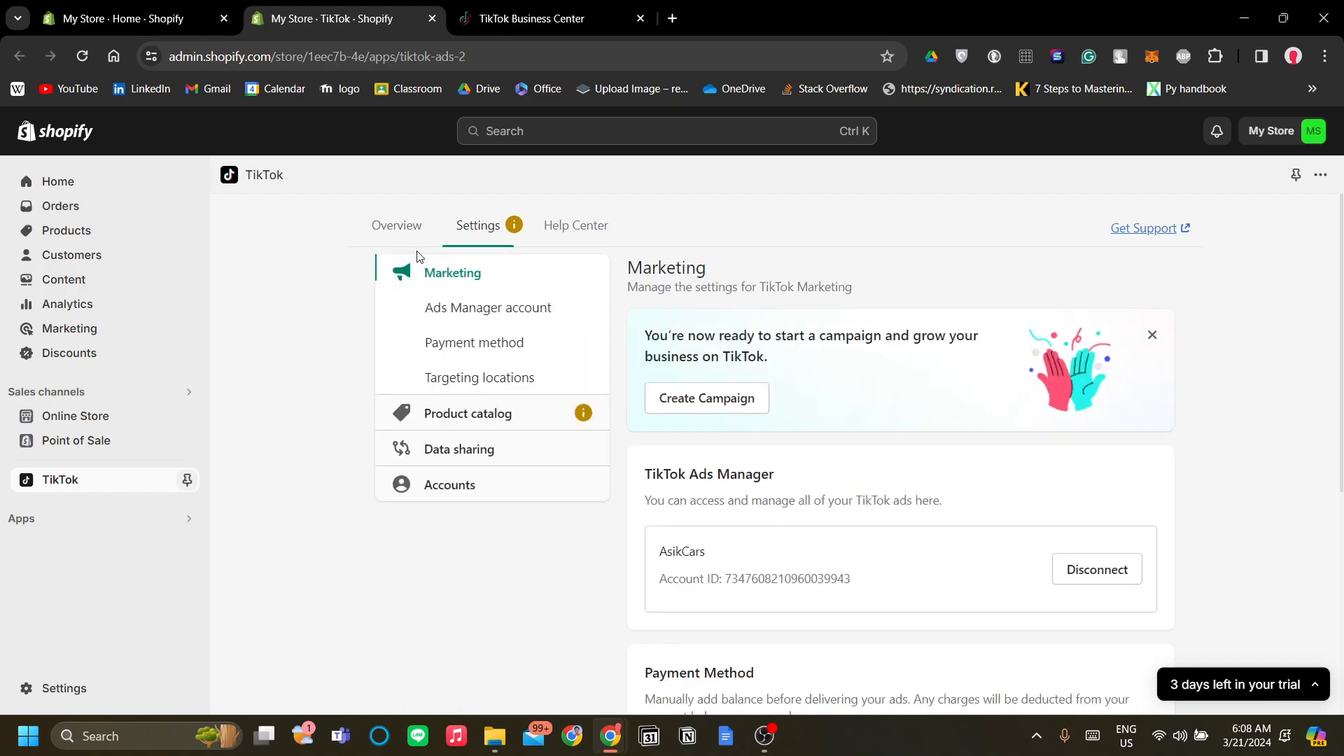
left_click(465, 331)
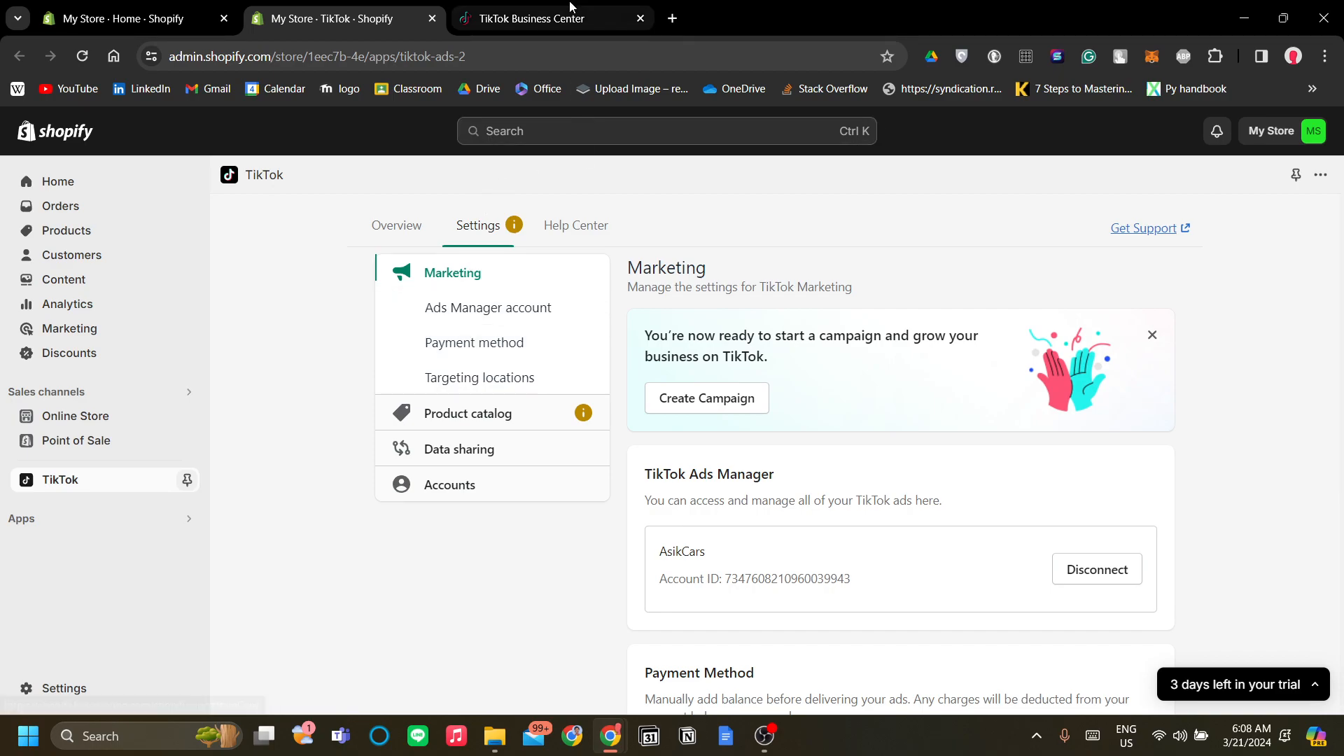
left_click(348, 13)
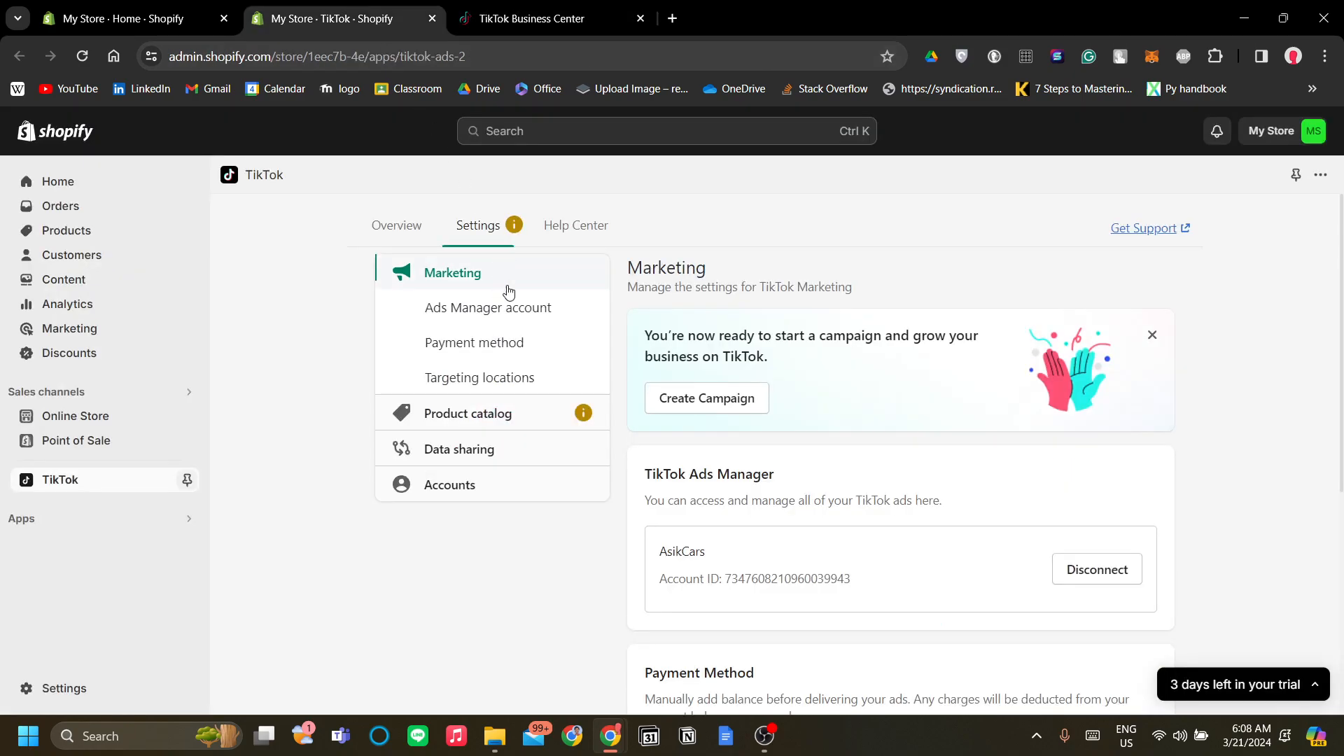
left_click(423, 234)
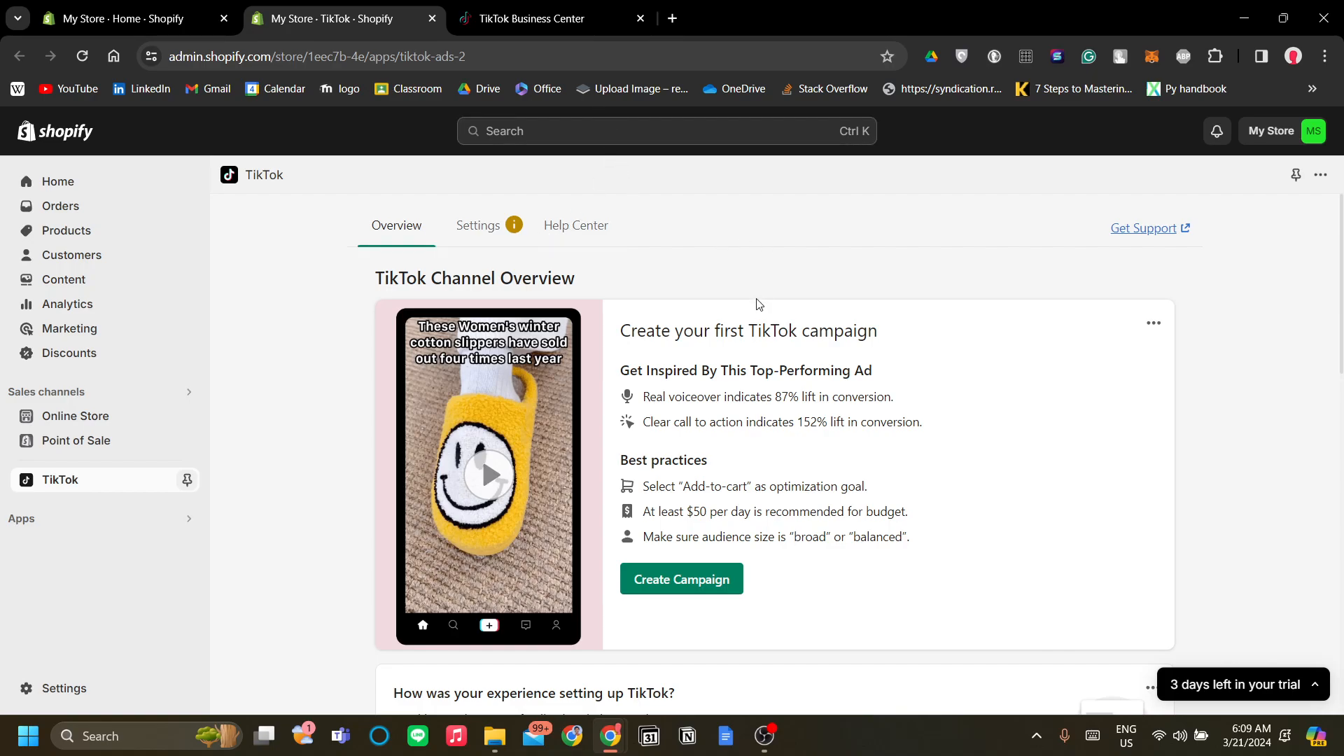
Step: Read through the channel overview's first-campaign card, TikTok Marketing feature and recommended guides
scroll(739, 333, "down", 1)
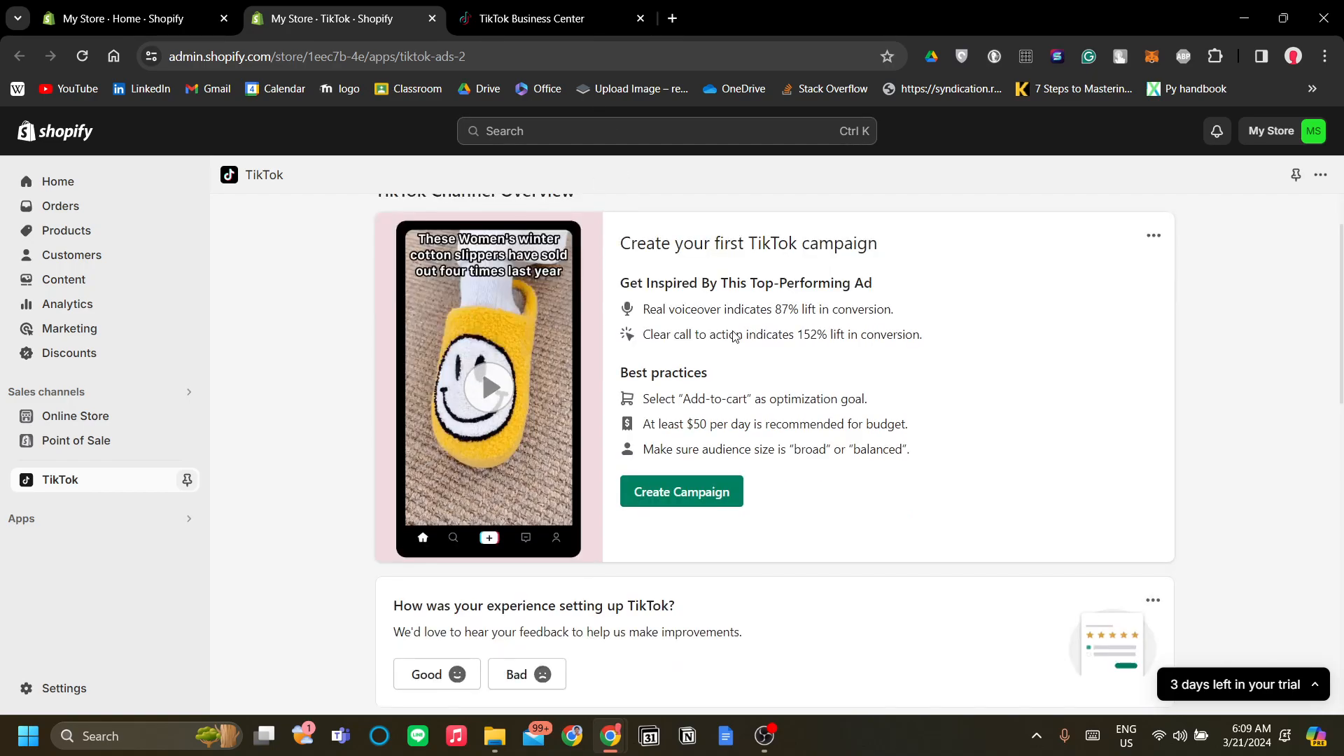
scroll(733, 336, "up", 1)
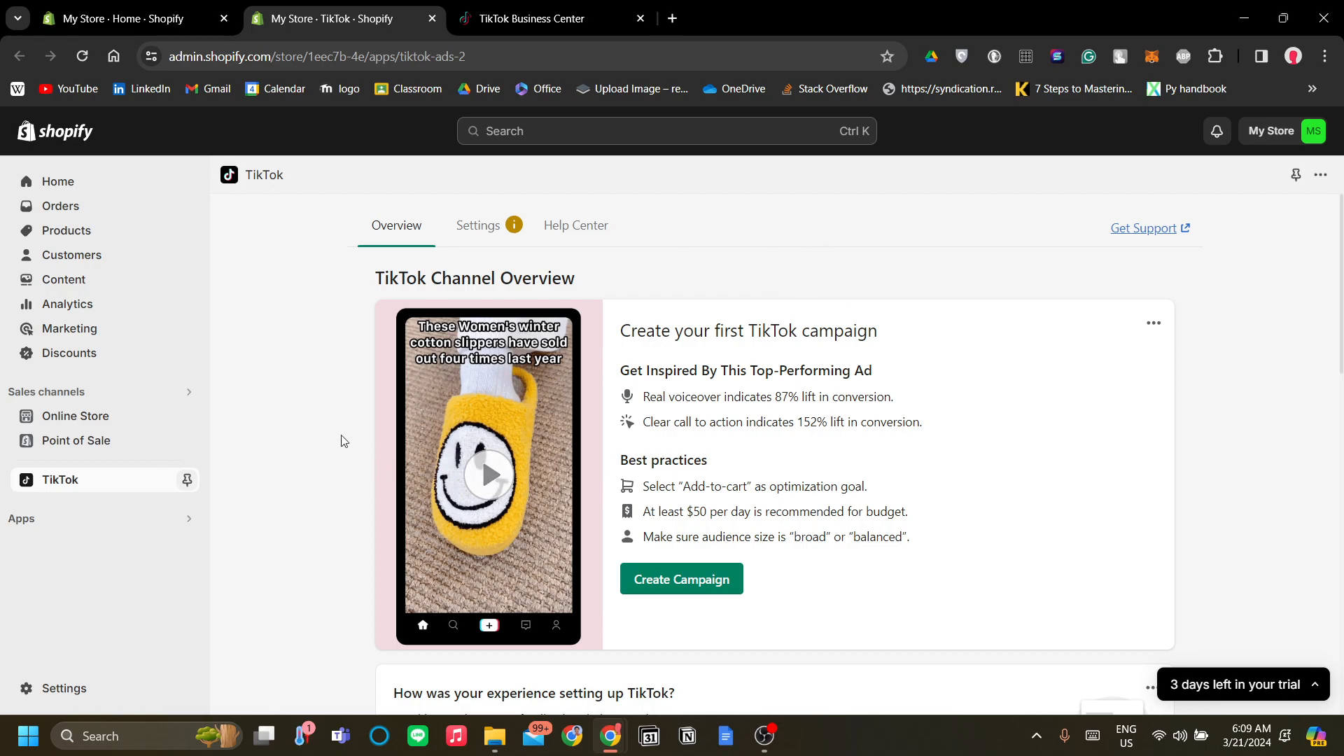
scroll(804, 514, "down", 1)
scroll(804, 514, "up", 1)
scroll(802, 515, "down", 1)
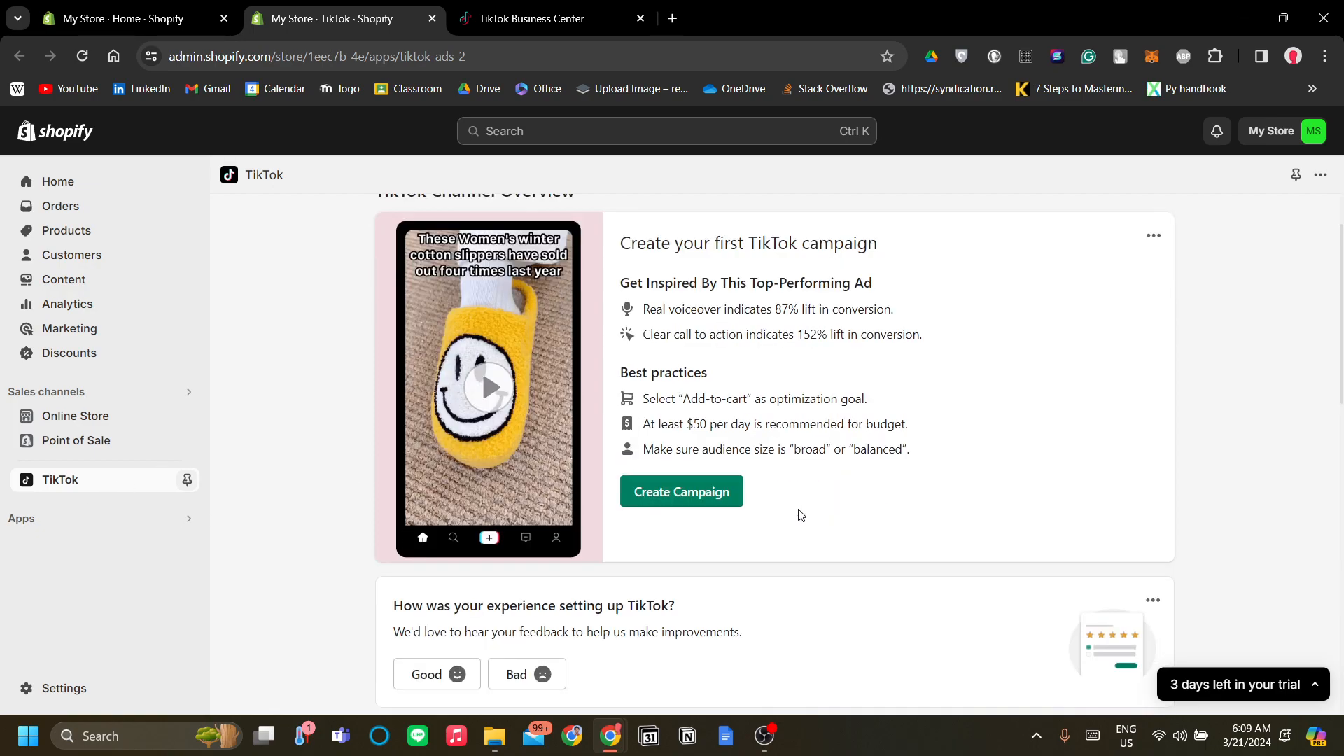
scroll(802, 515, "down", 2)
scroll(801, 515, "up", 1)
scroll(801, 515, "up", 2)
scroll(801, 516, "down", 3)
scroll(801, 515, "up", 3)
scroll(801, 514, "down", 8)
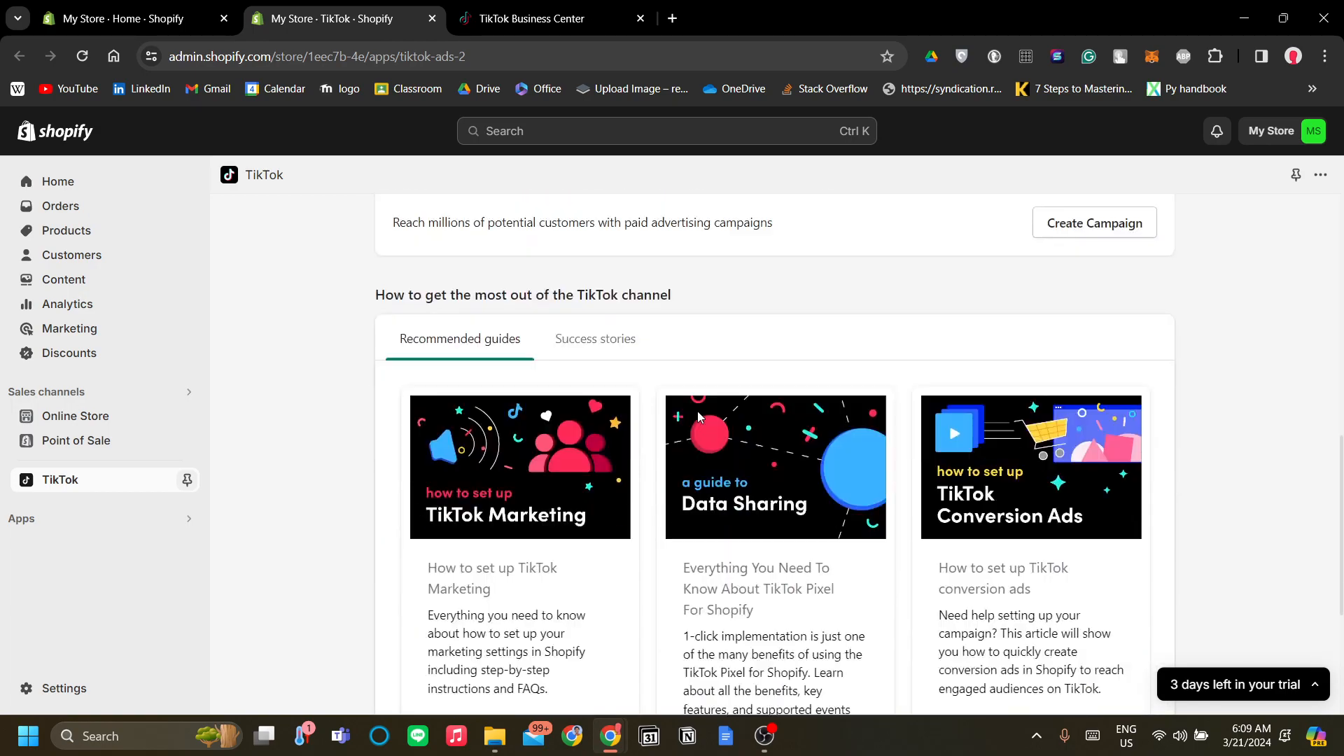
scroll(697, 418, "up", 4)
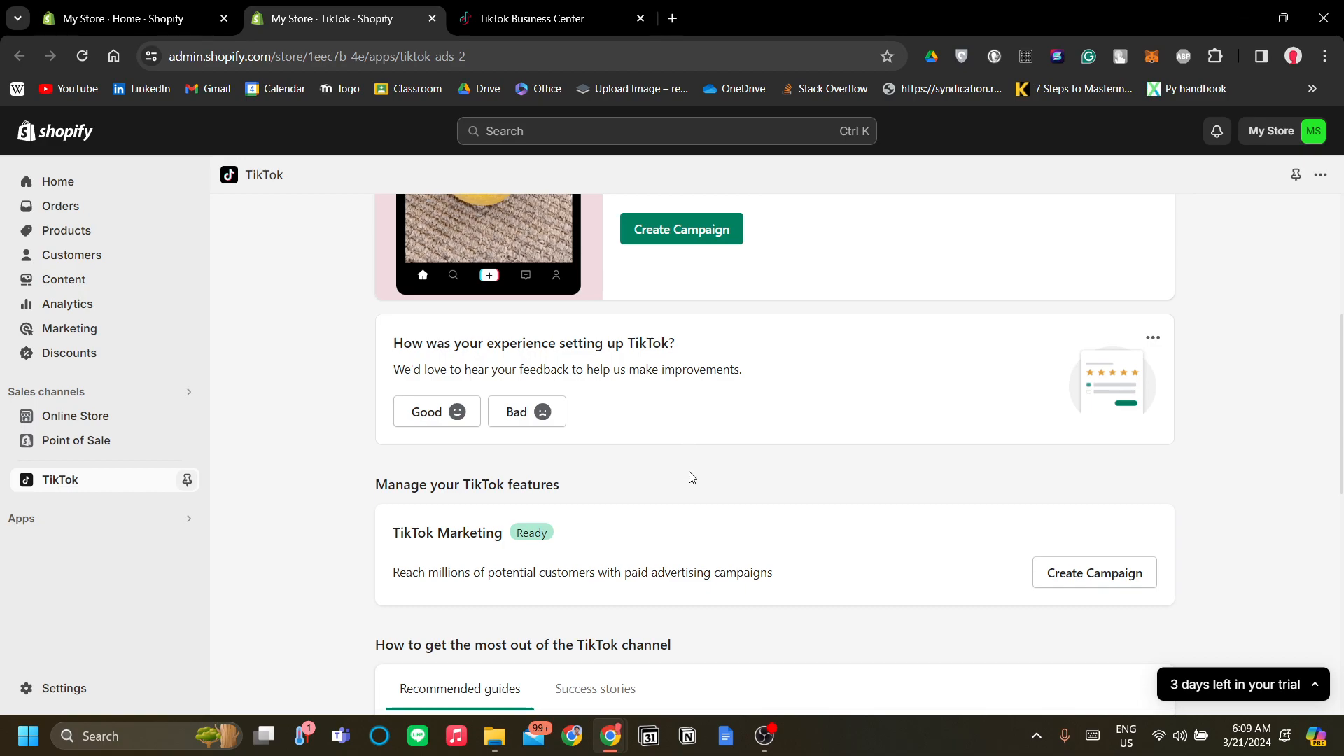
scroll(686, 557, "up", 5)
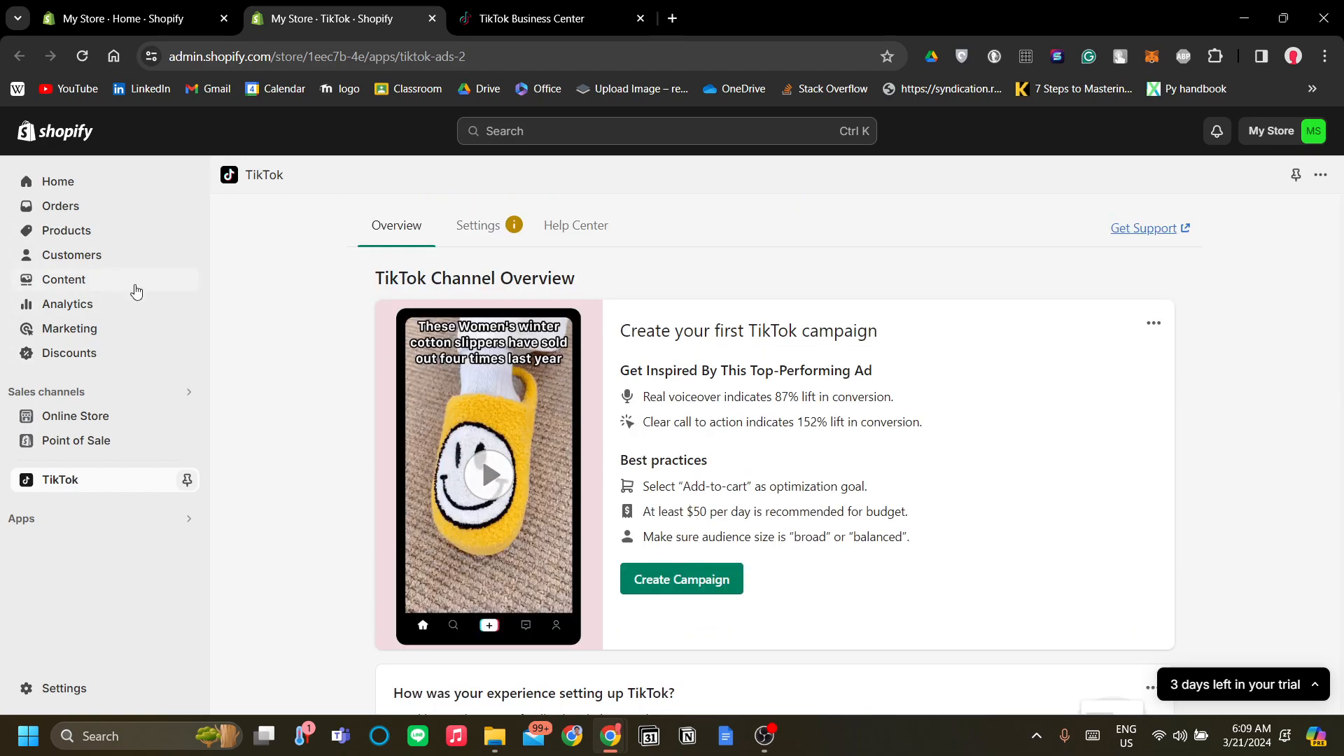
left_click(482, 238)
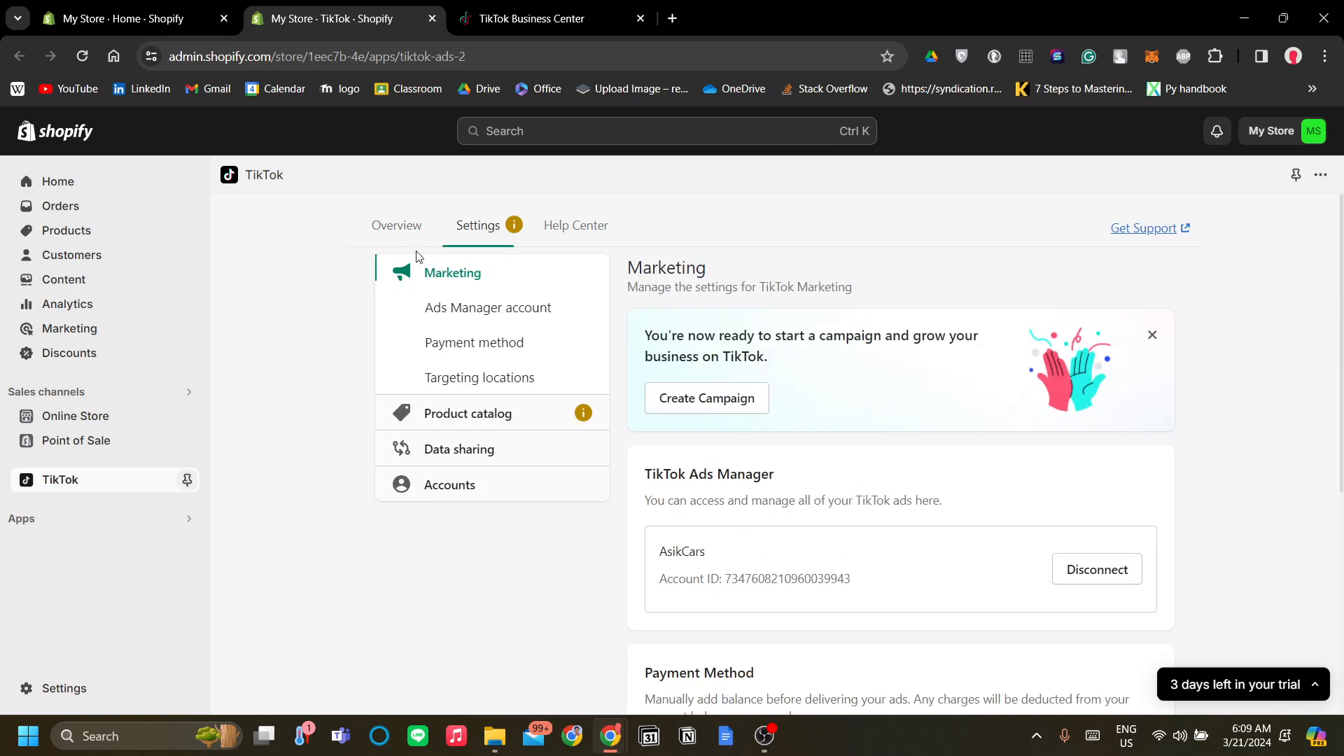
left_click(414, 232)
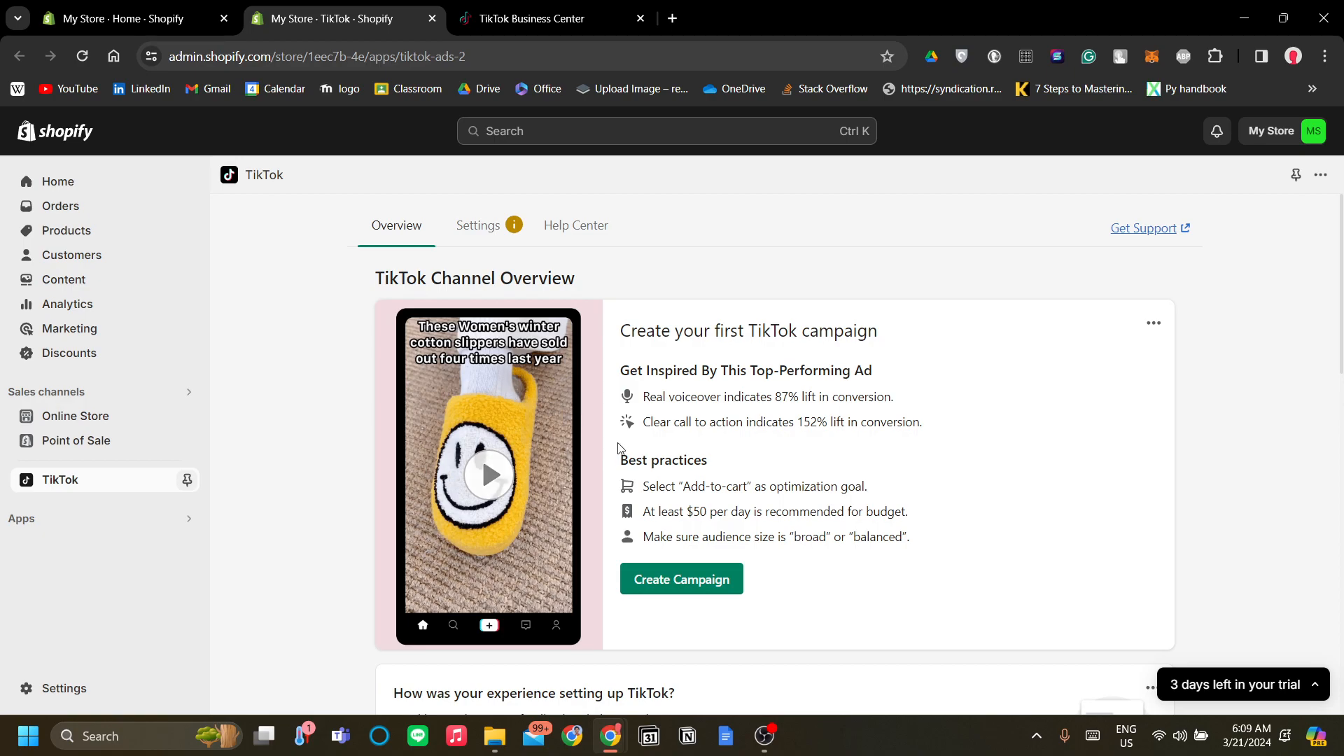
Step: Start a new TikTok Smart Performance Campaign from the overview's first-campaign card and look through its setup form
scroll(619, 448, "down", 1)
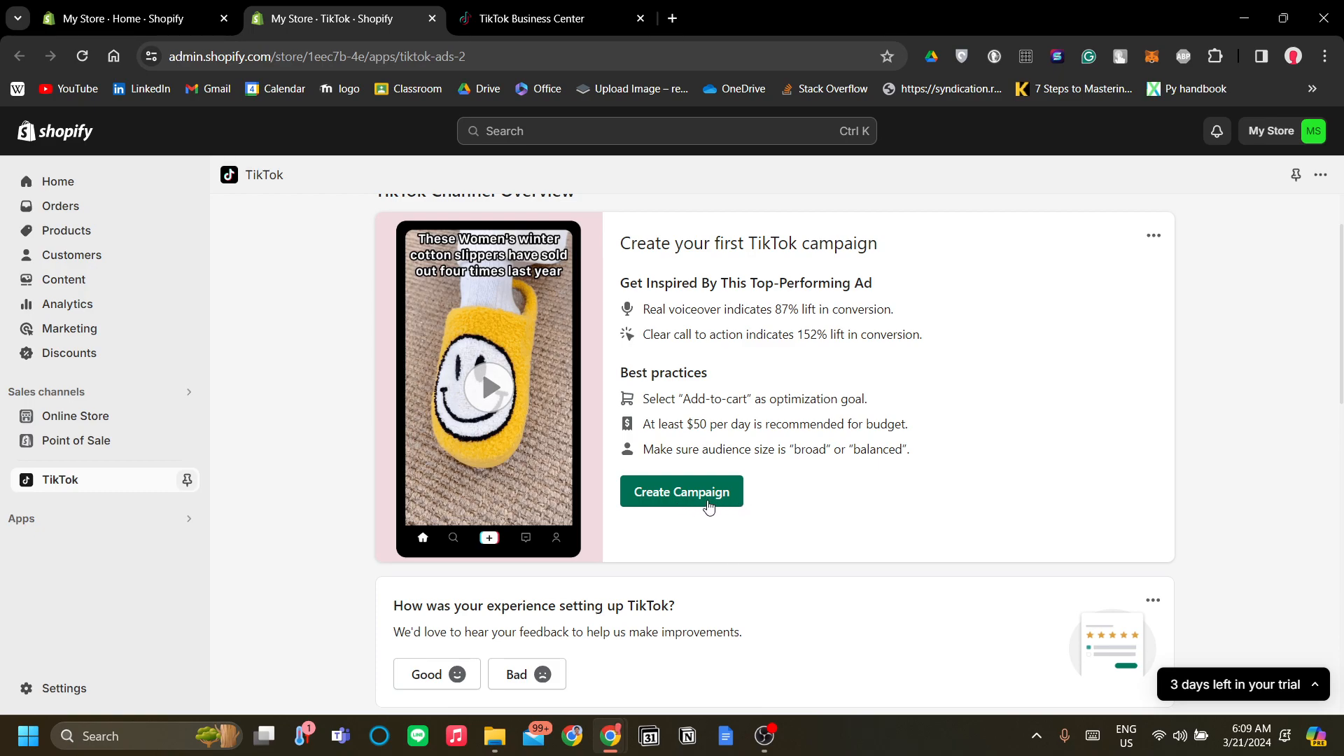
scroll(708, 505, "down", 9)
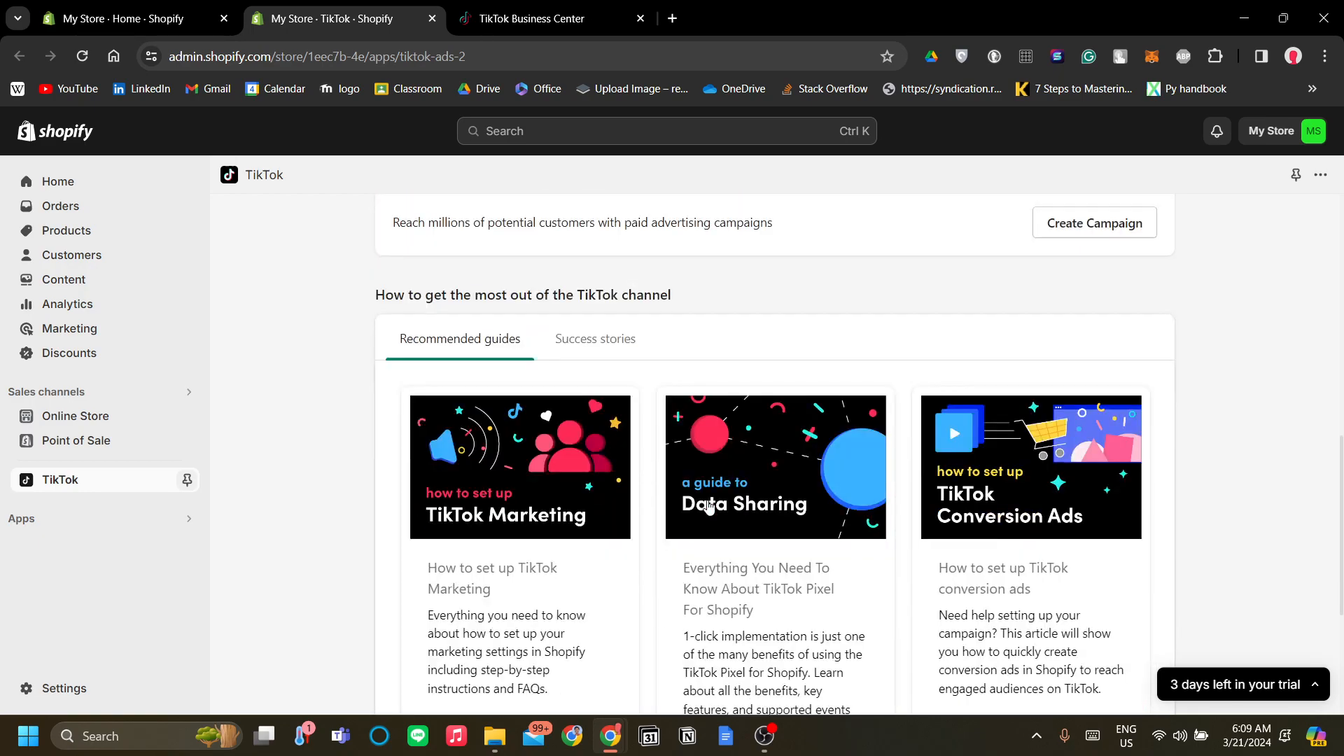
scroll(708, 505, "up", 5)
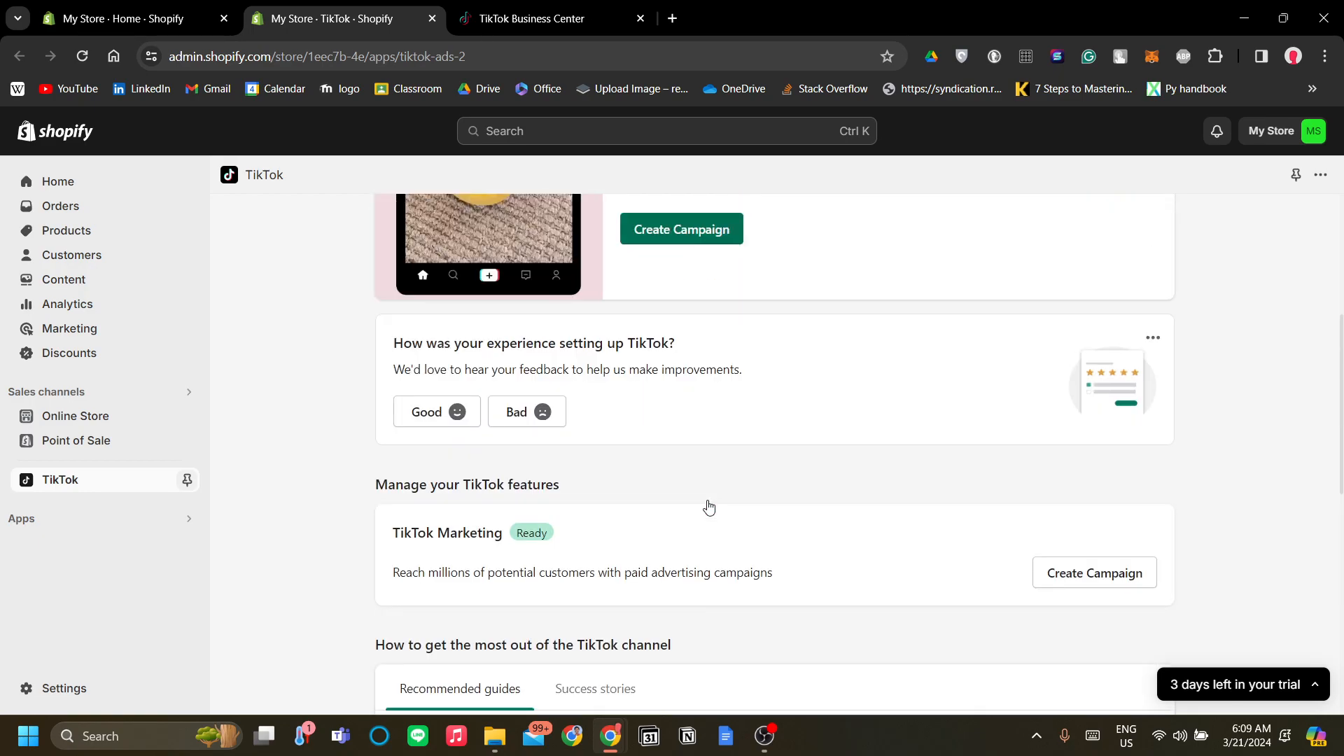
scroll(708, 505, "up", 4)
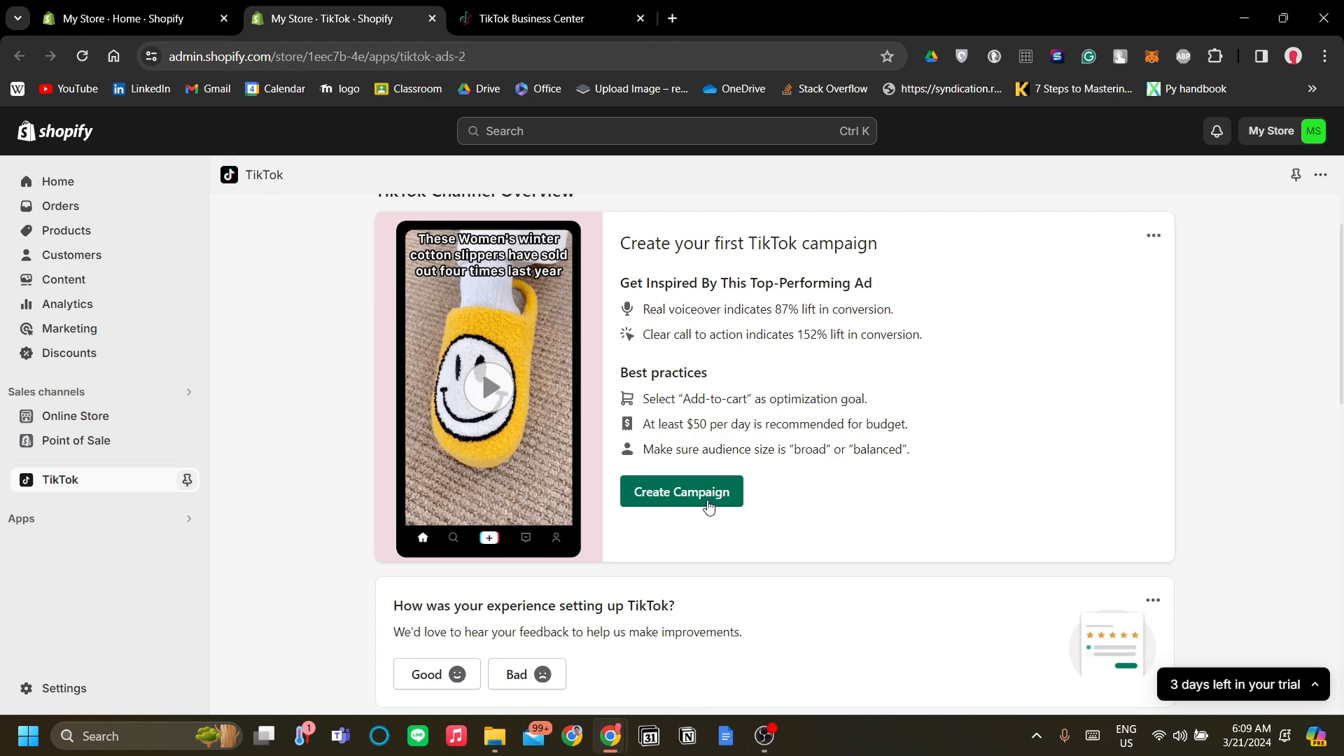
scroll(708, 505, "up", 2)
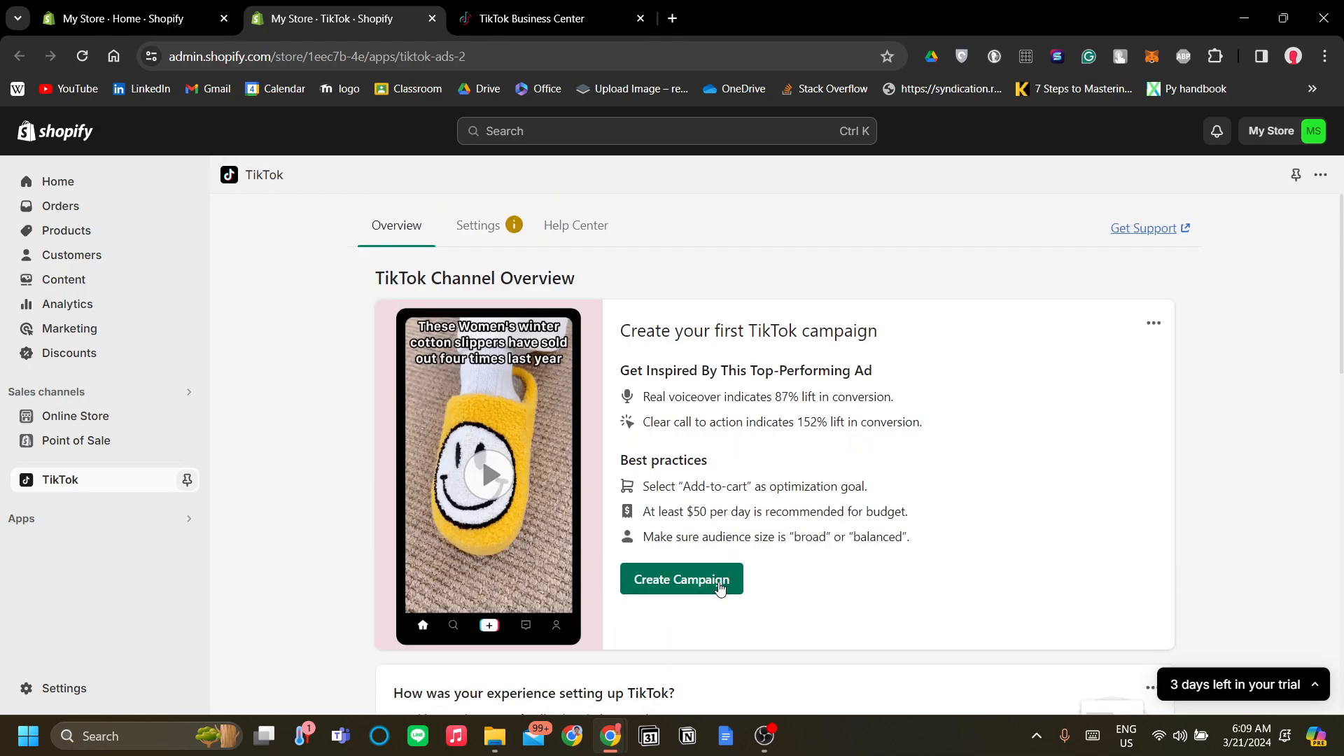
left_click(718, 584)
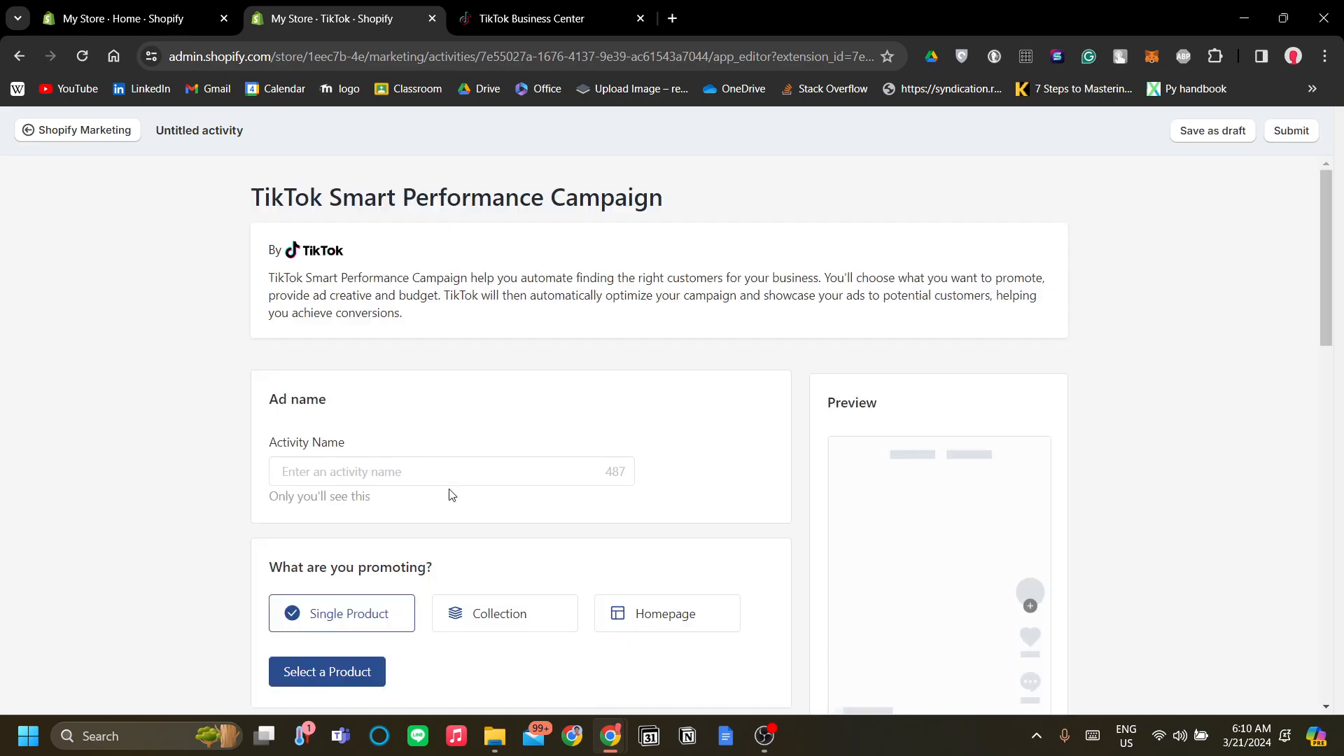
scroll(474, 495, "down", 9)
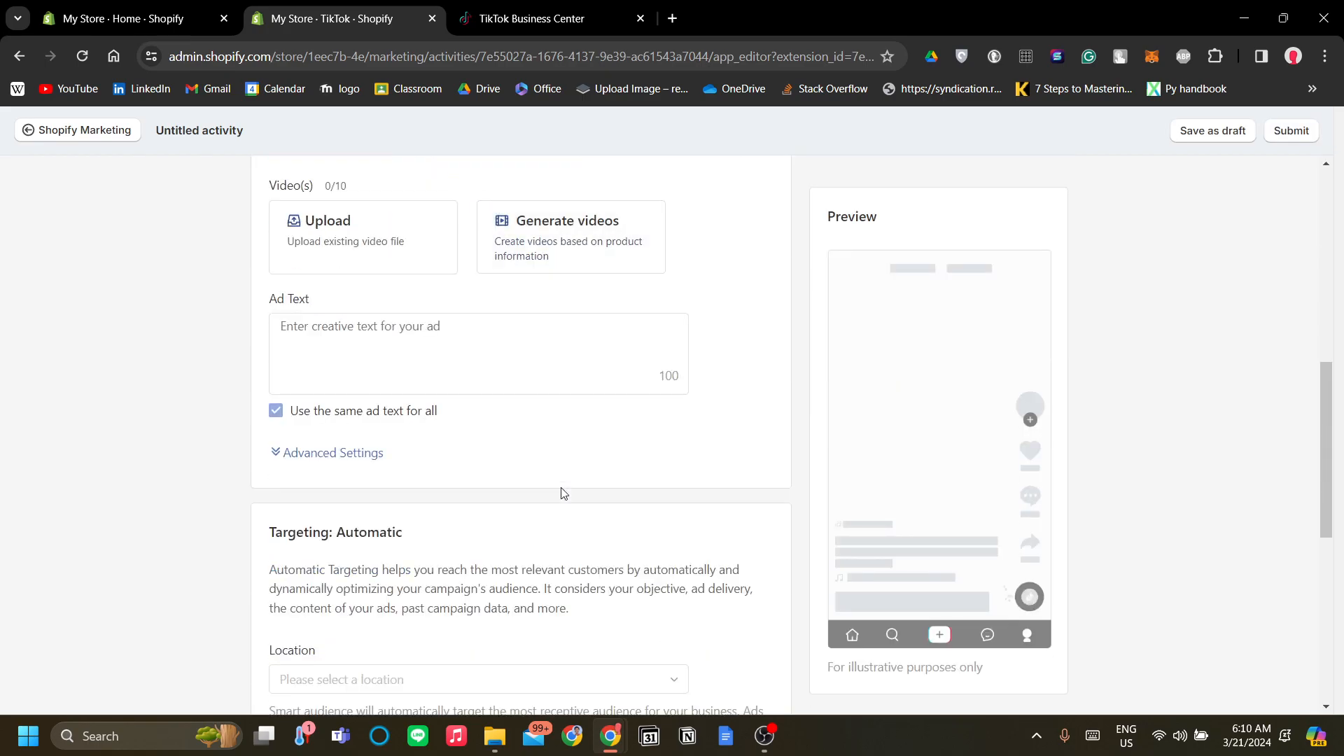
Step: Rename the campaign's activity as "Conversion T-shirt"
scroll(659, 548, "up", 10)
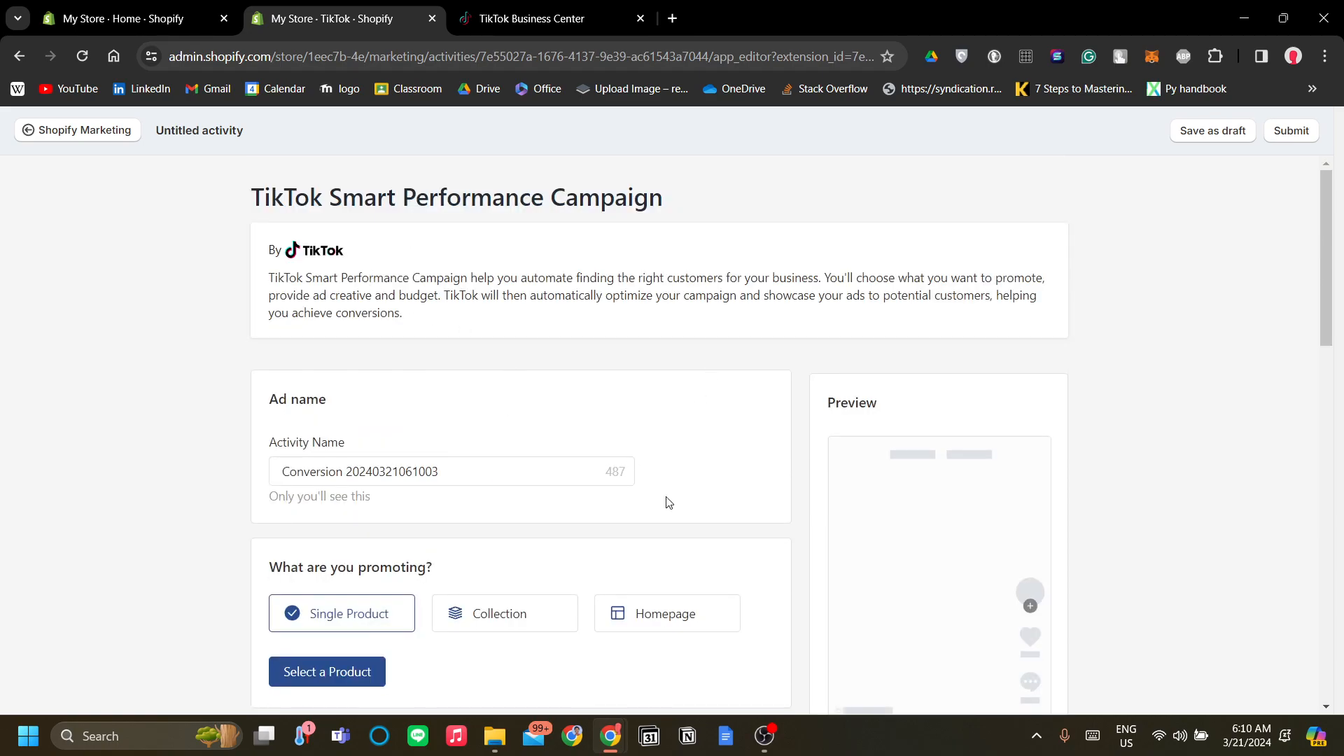
scroll(666, 504, "down", 3)
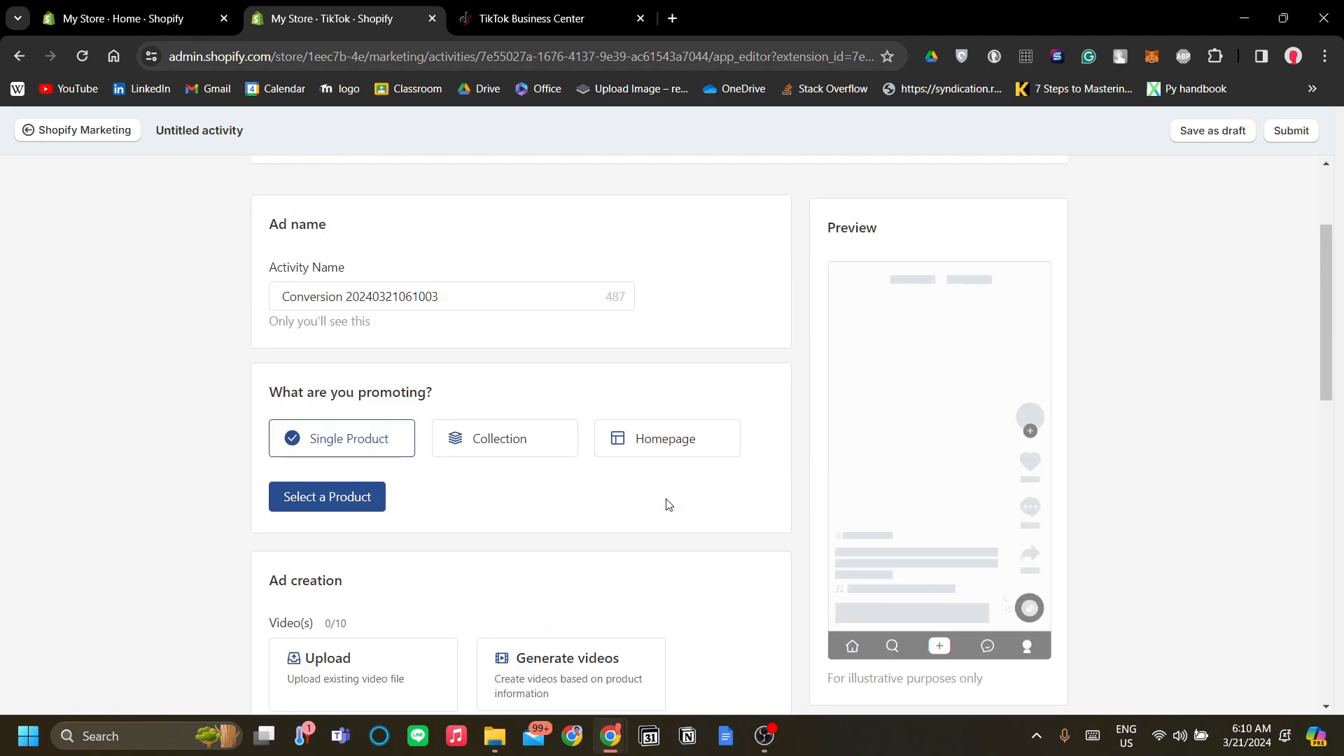
scroll(666, 504, "up", 3)
left_click(538, 465)
key("ctrl+a")
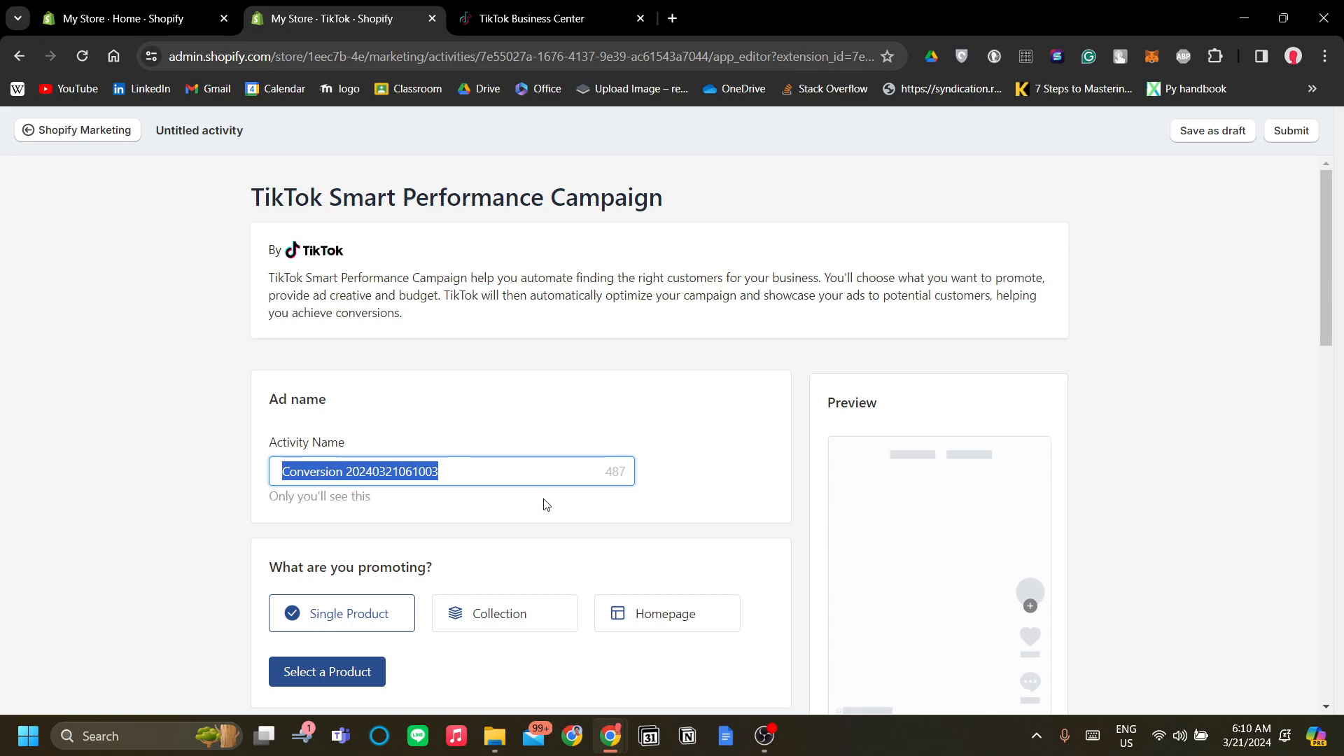
type("Conversion T-Shir")
key("ctrl+a")
key("BackSpace")
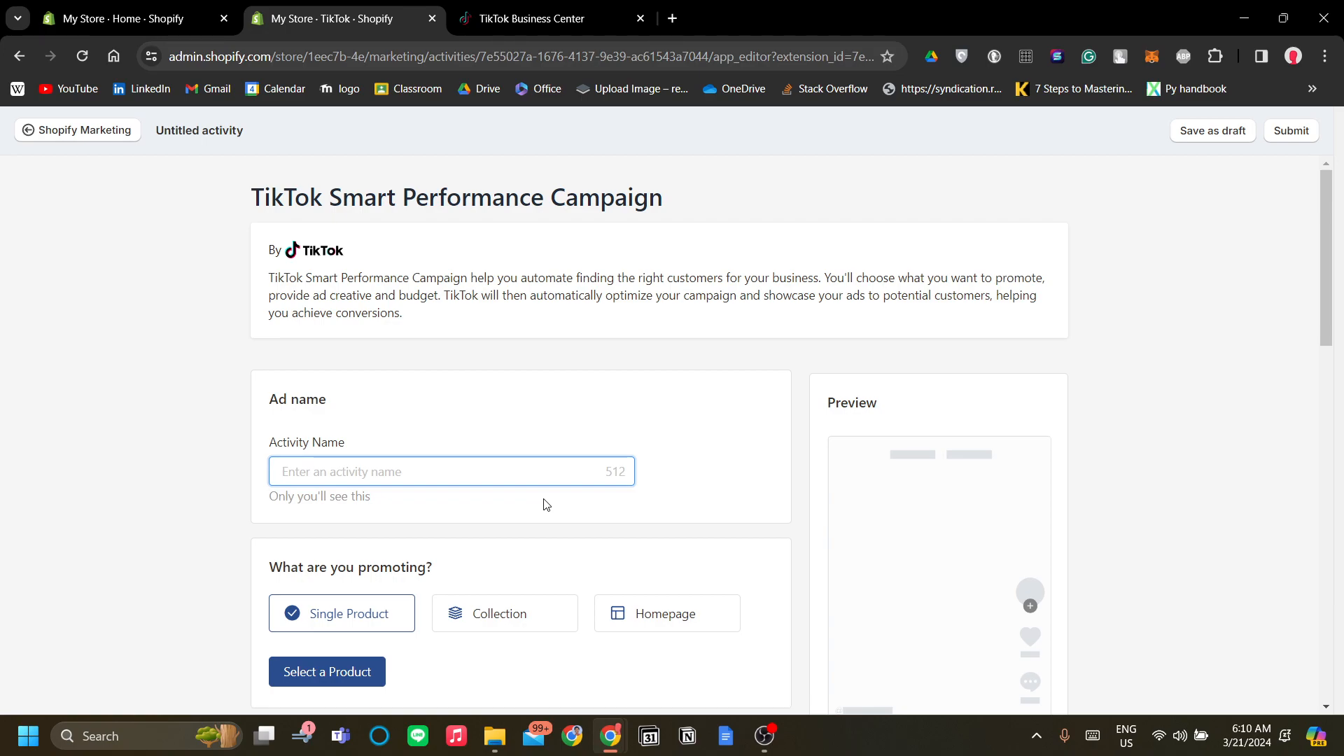
type("Broadcast T-shirt")
key("ctrl+a")
key("BackSpace")
type("Conver")
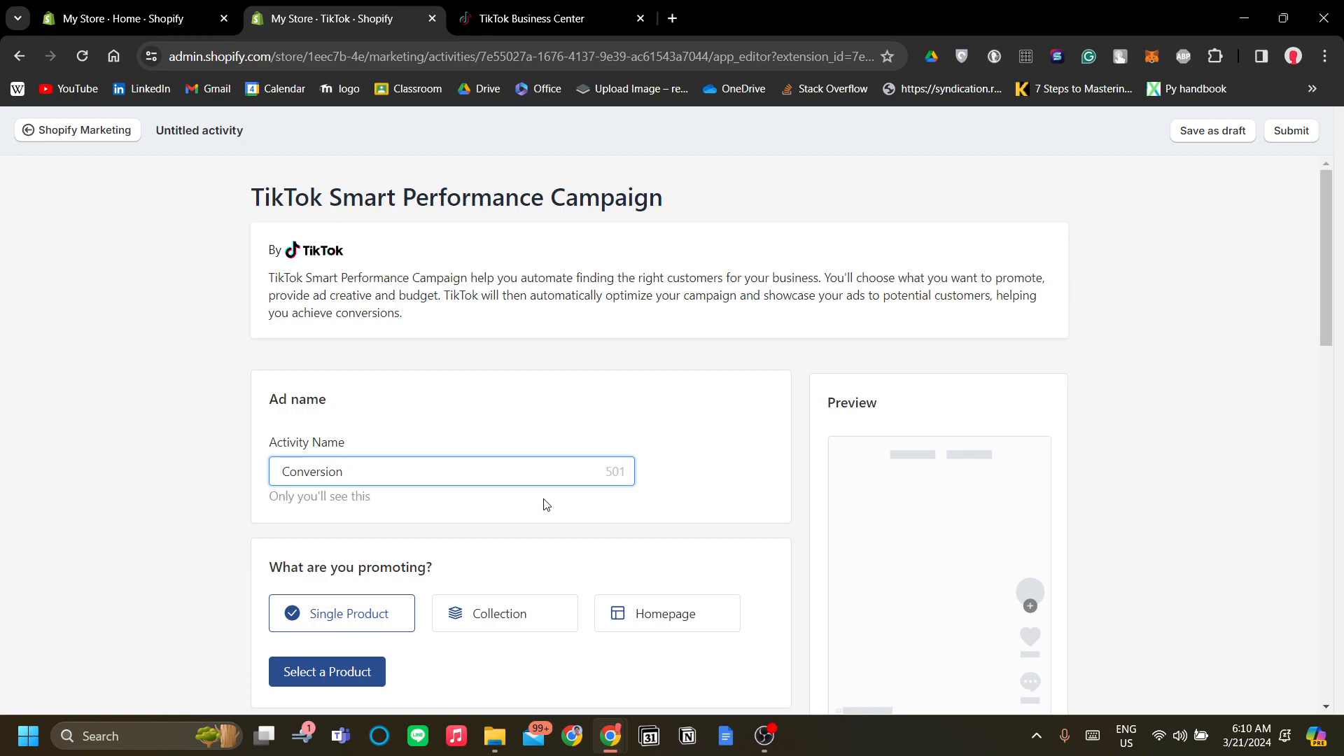
type("-shirt")
Step: Choose Example T-Shirt as the single product the campaign promotes
scroll(595, 476, "down", 1)
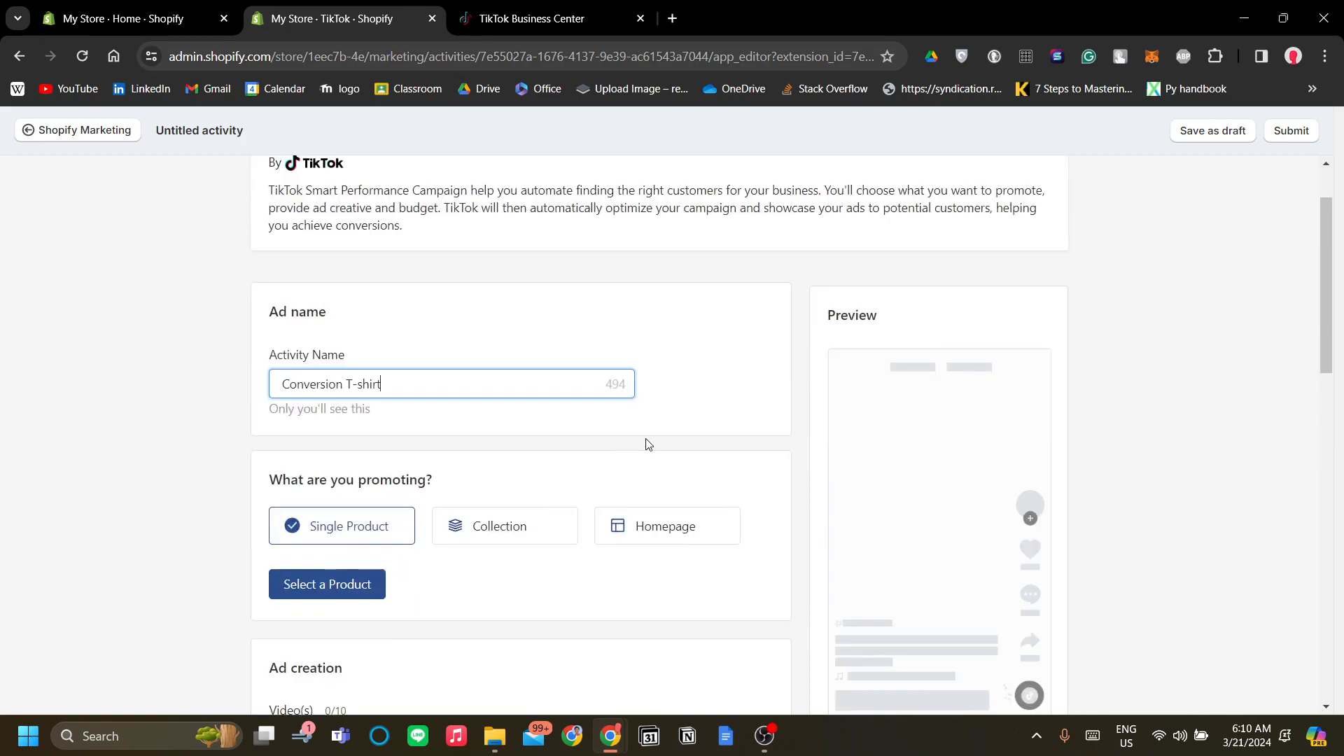
scroll(602, 434, "down", 2)
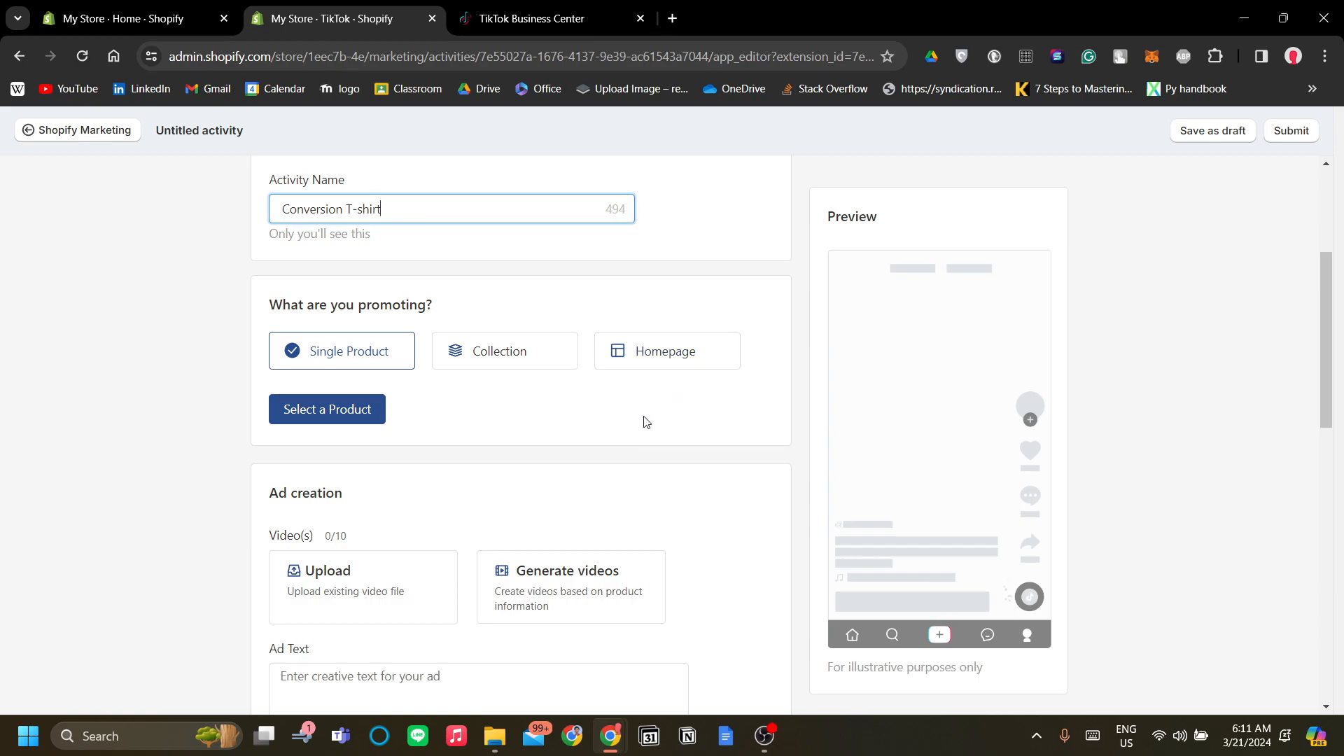
scroll(645, 422, "up", 1)
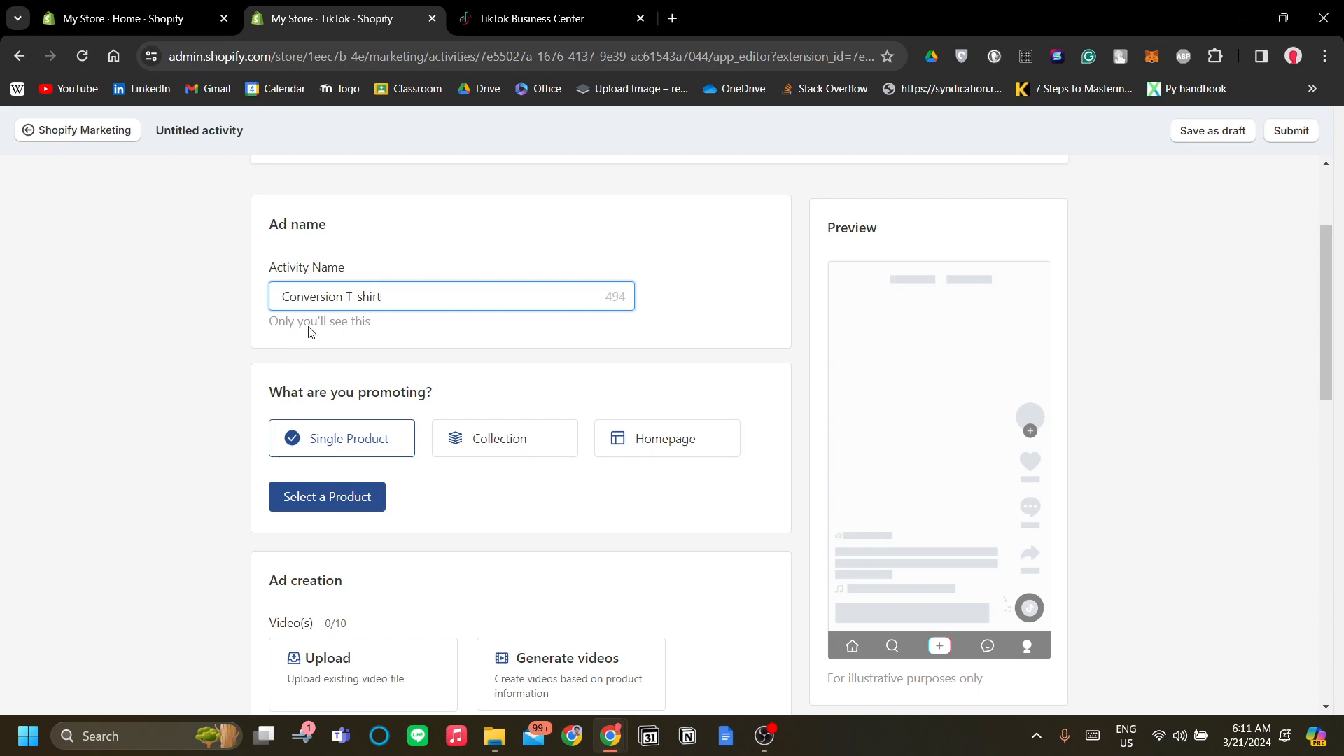
scroll(389, 420, "up", 1)
scroll(387, 490, "down", 1)
left_click(336, 513)
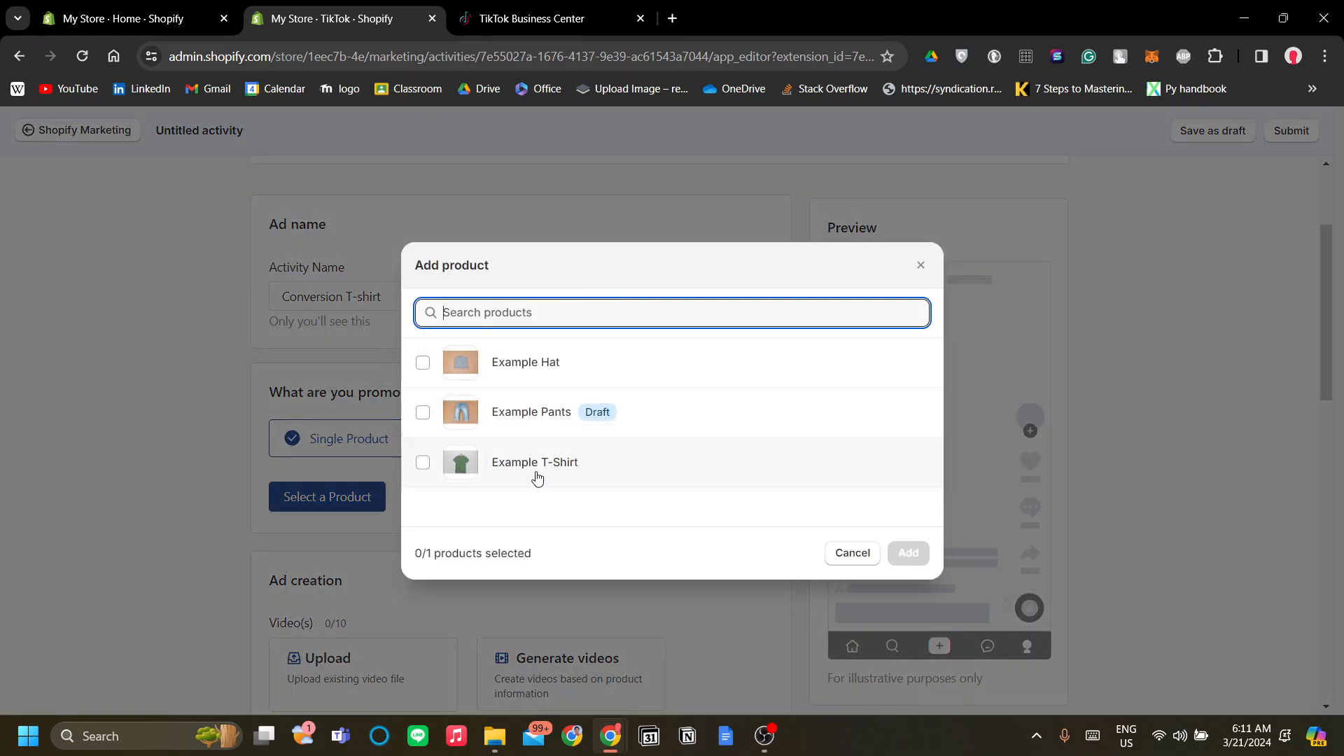
left_click(423, 464)
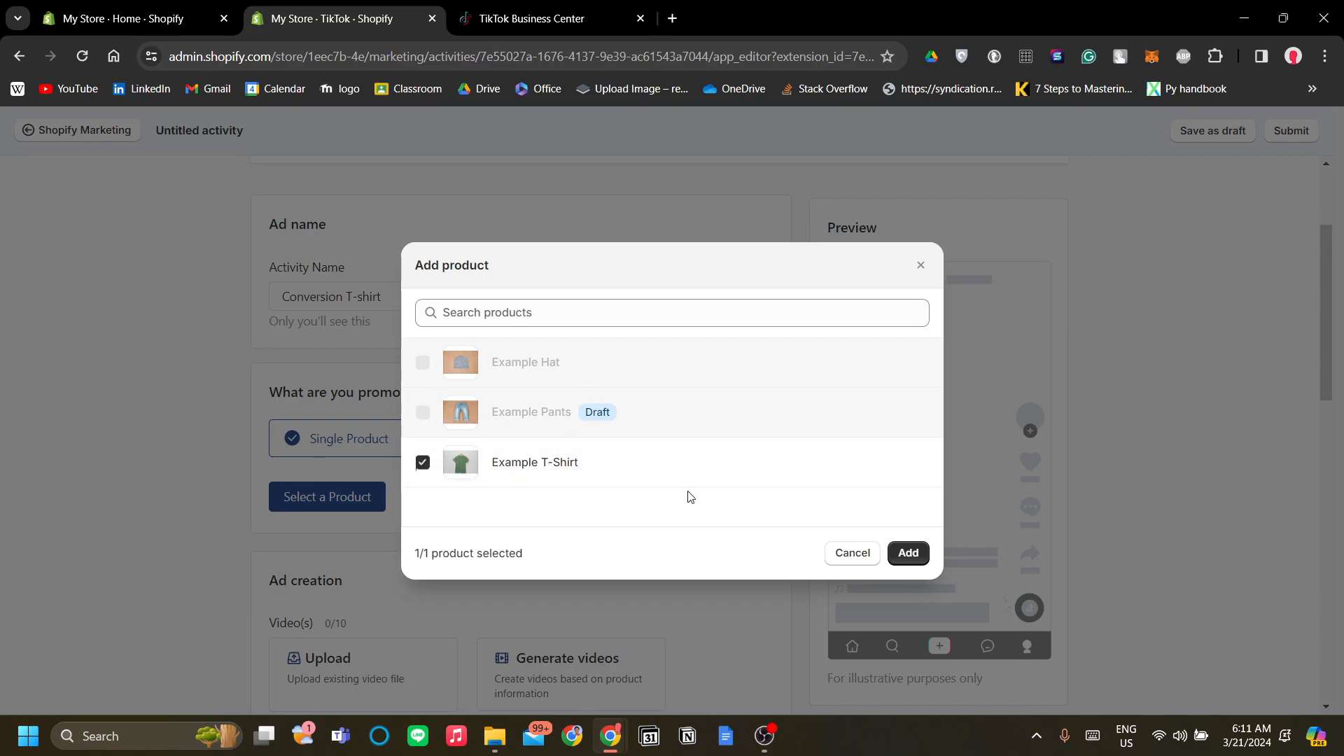
left_click(906, 558)
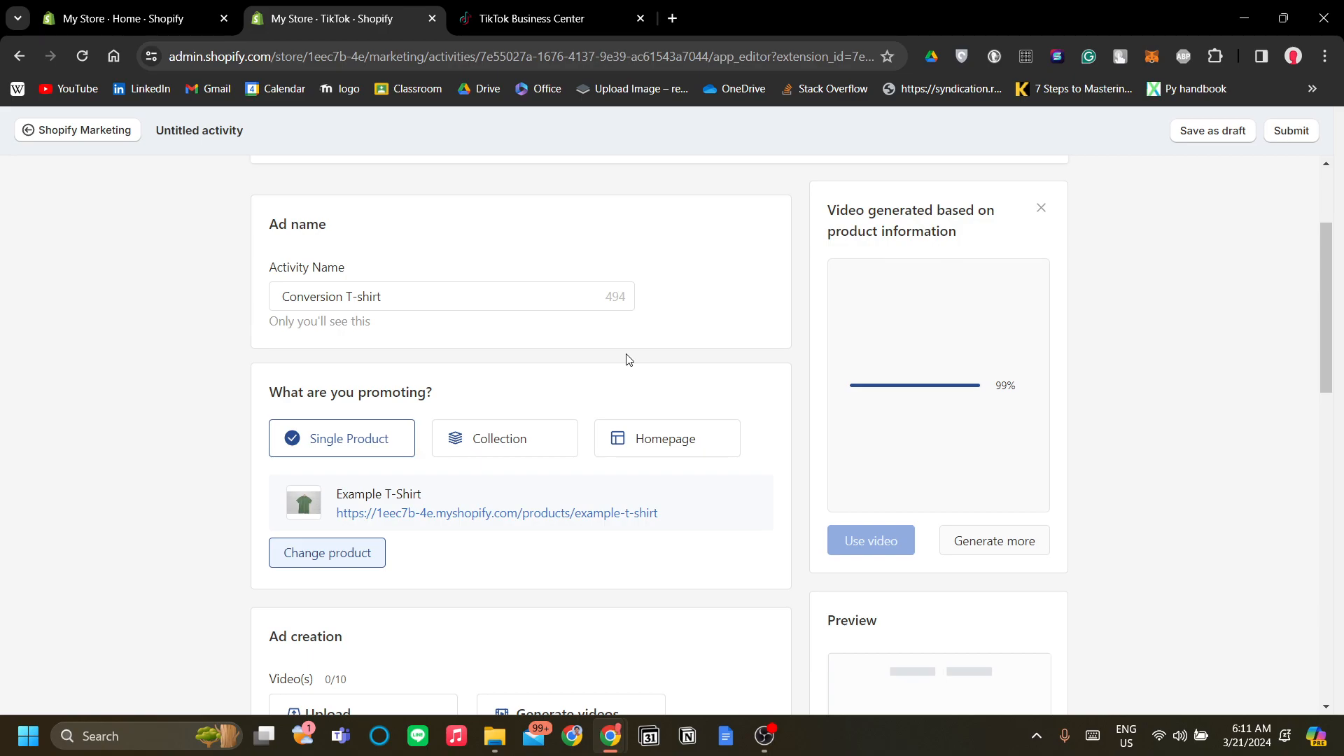
Step: Look over the promoted product, the ad creation section and the video generated from the product information
scroll(756, 401, "down", 1)
scroll(807, 473, "up", 1)
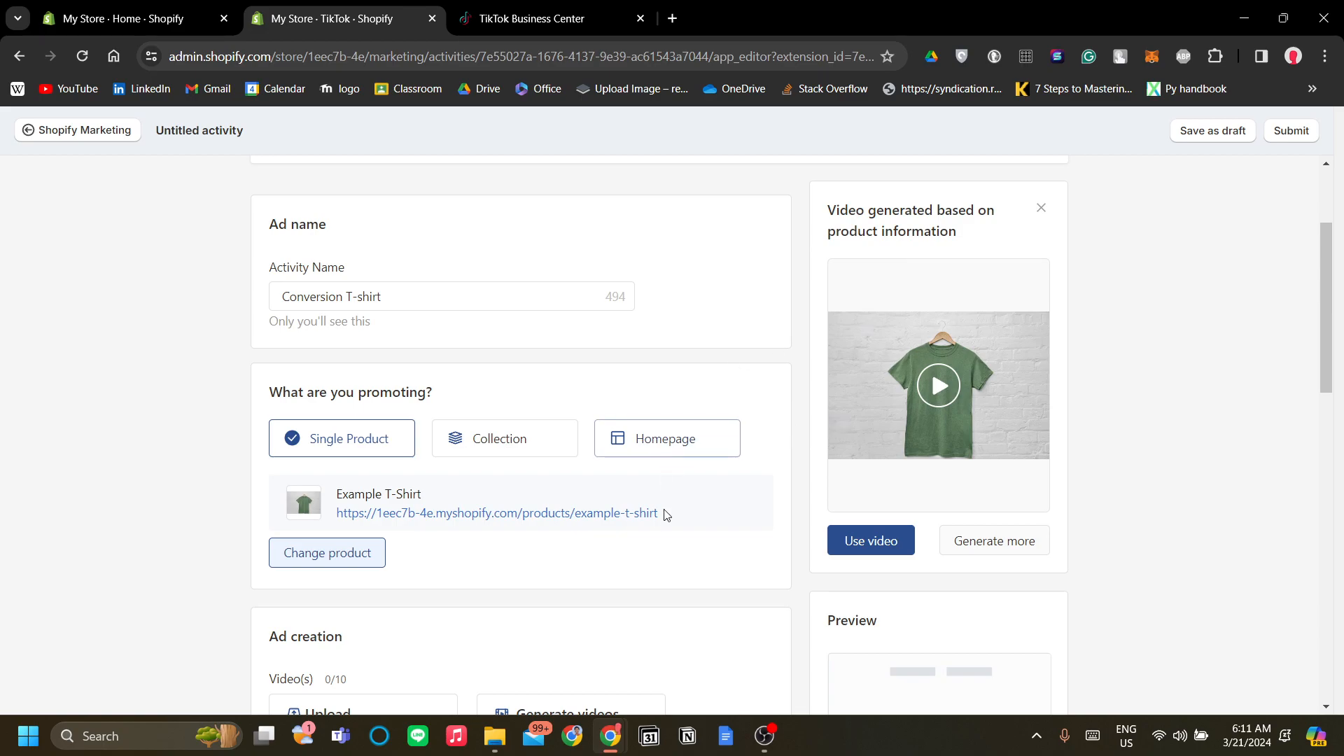
scroll(658, 553, "down", 4)
scroll(689, 513, "up", 2)
scroll(690, 512, "down", 2)
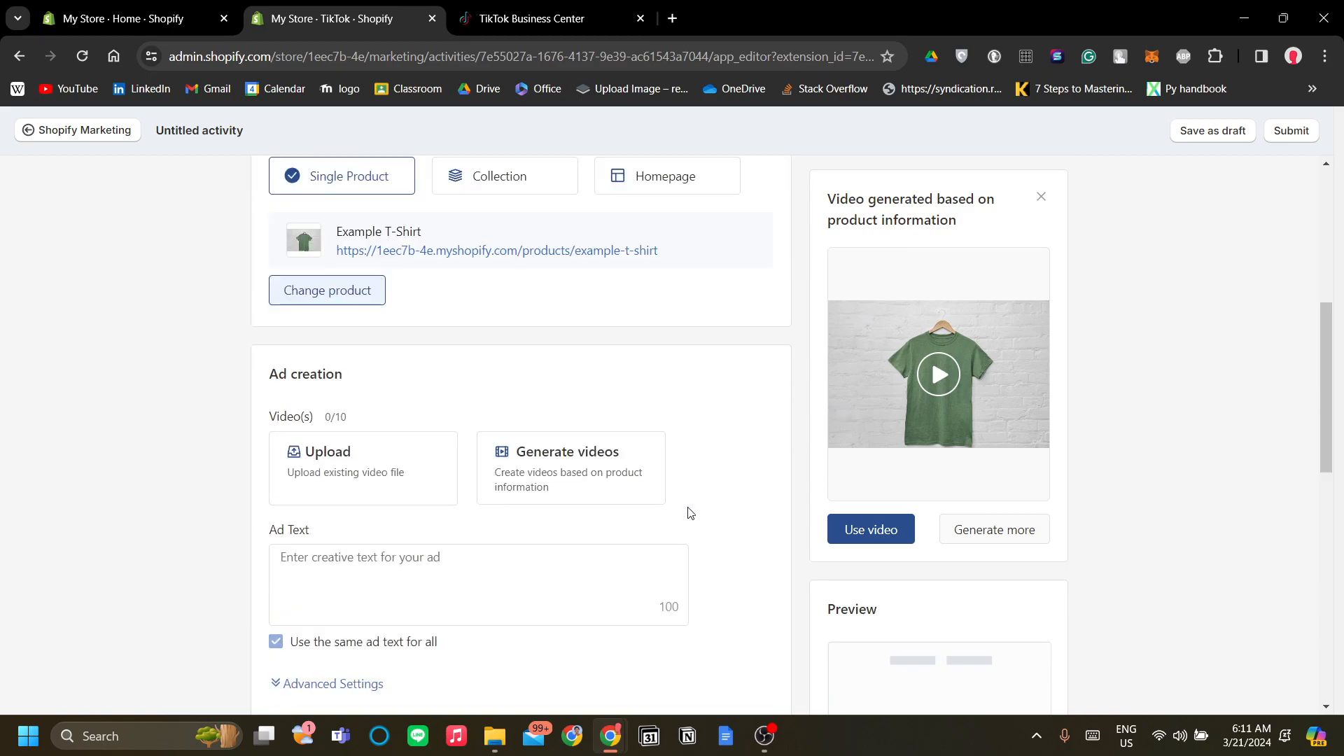
scroll(688, 511, "down", 1)
scroll(721, 466, "up", 1)
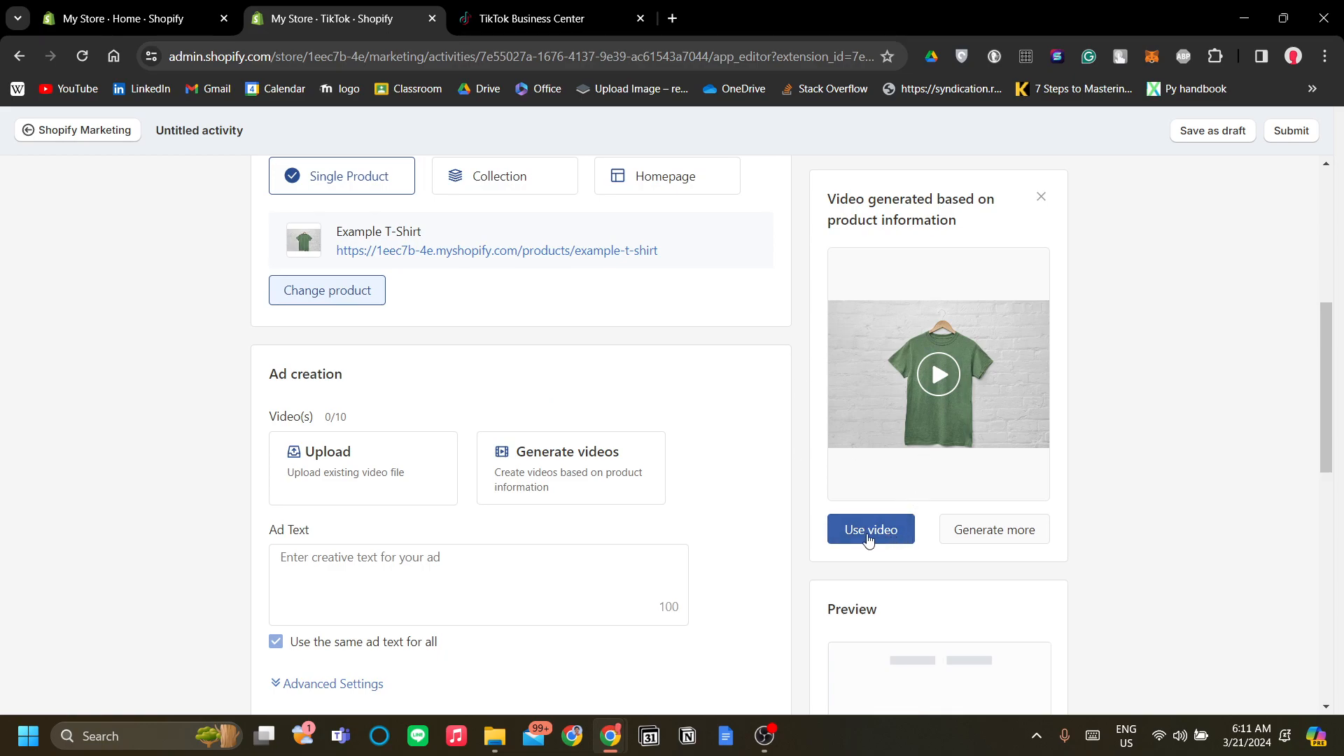
scroll(602, 388, "down", 1)
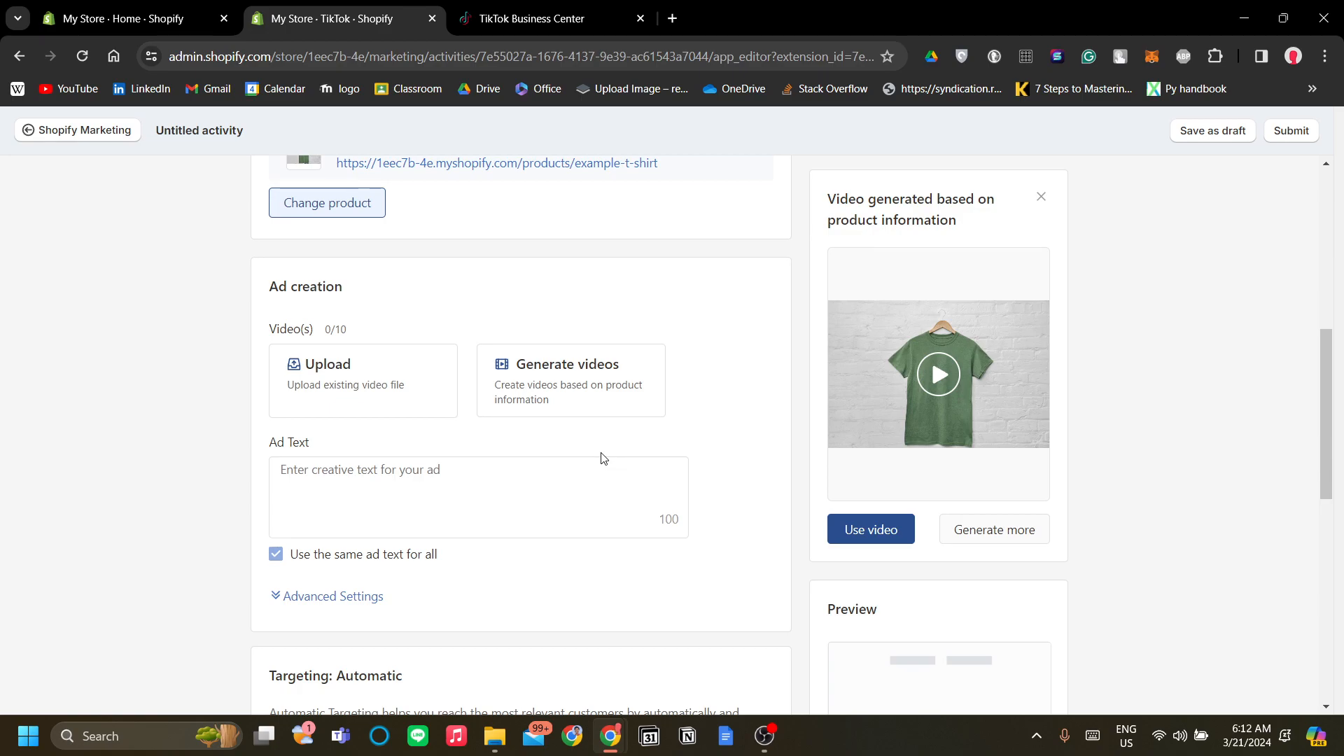
Step: Look at the upload dialog for existing ad videos and close it without adding a file
left_click(369, 386)
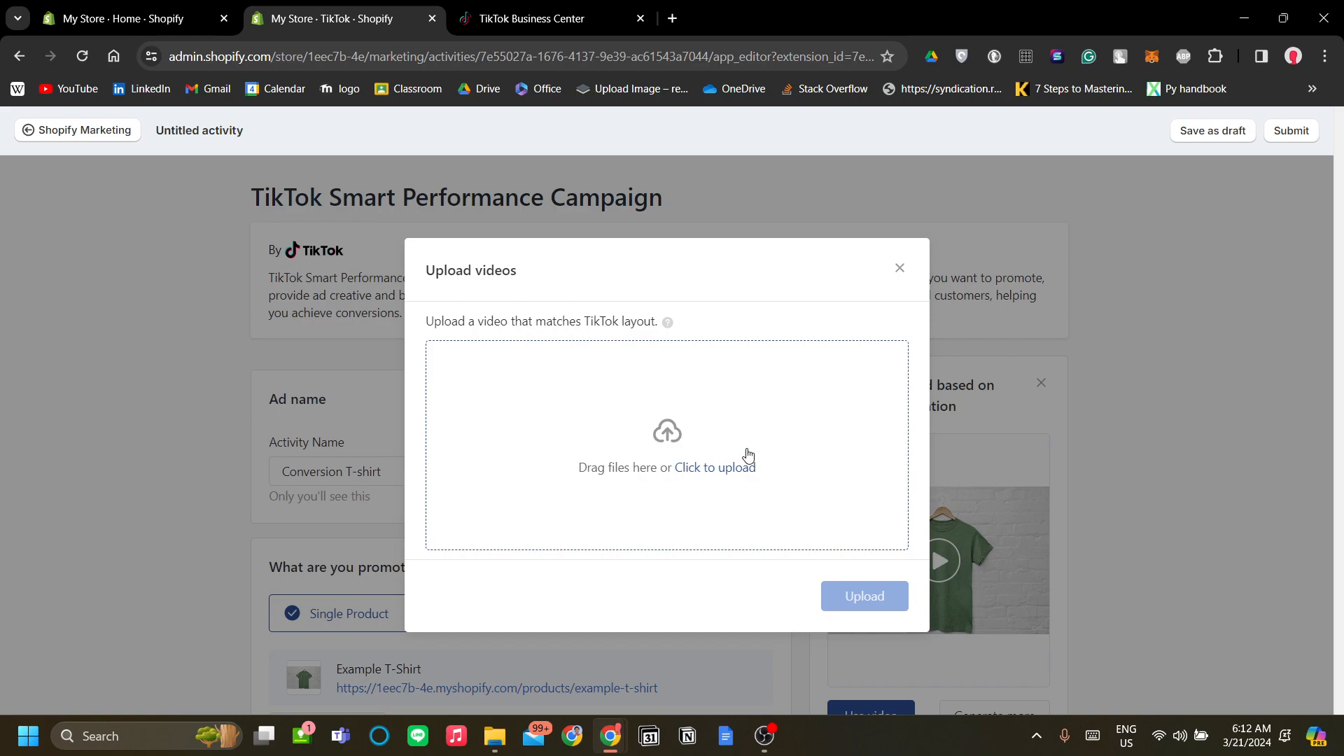
left_click(900, 269)
scroll(634, 489, "down", 1)
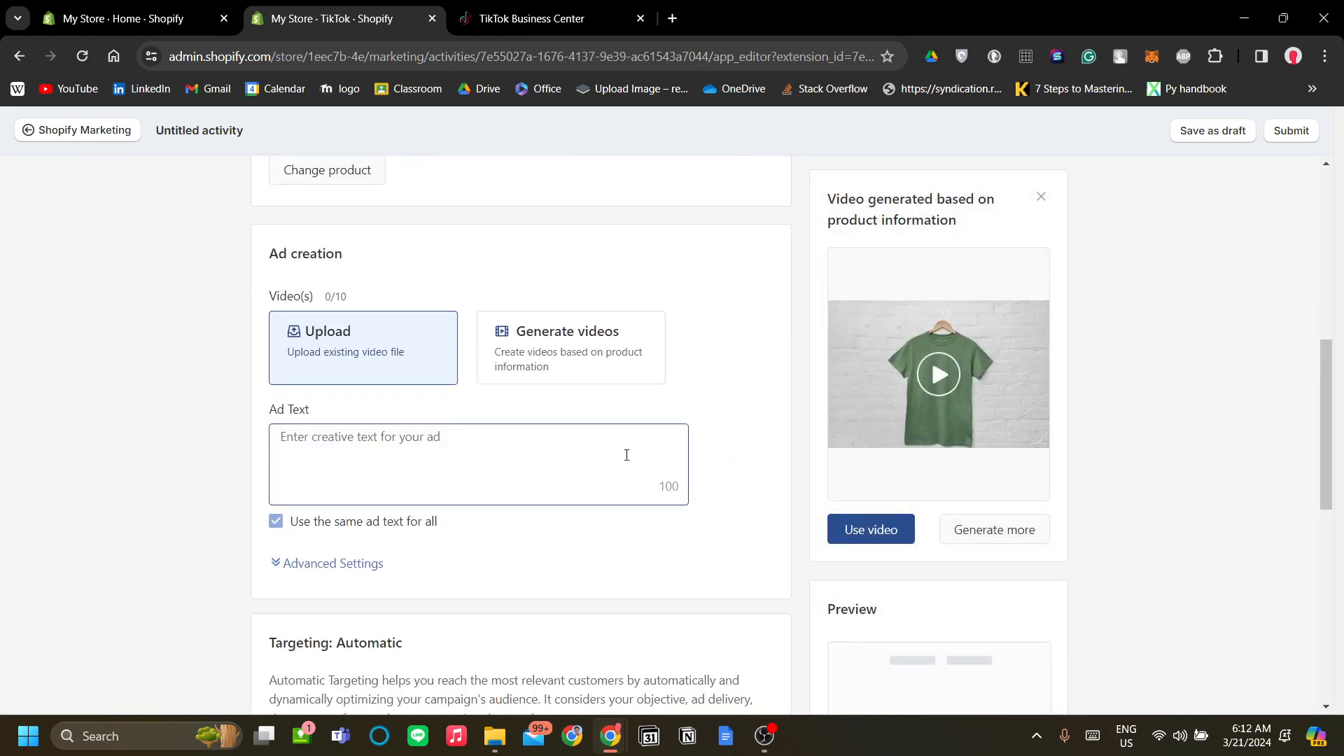
left_click(420, 345)
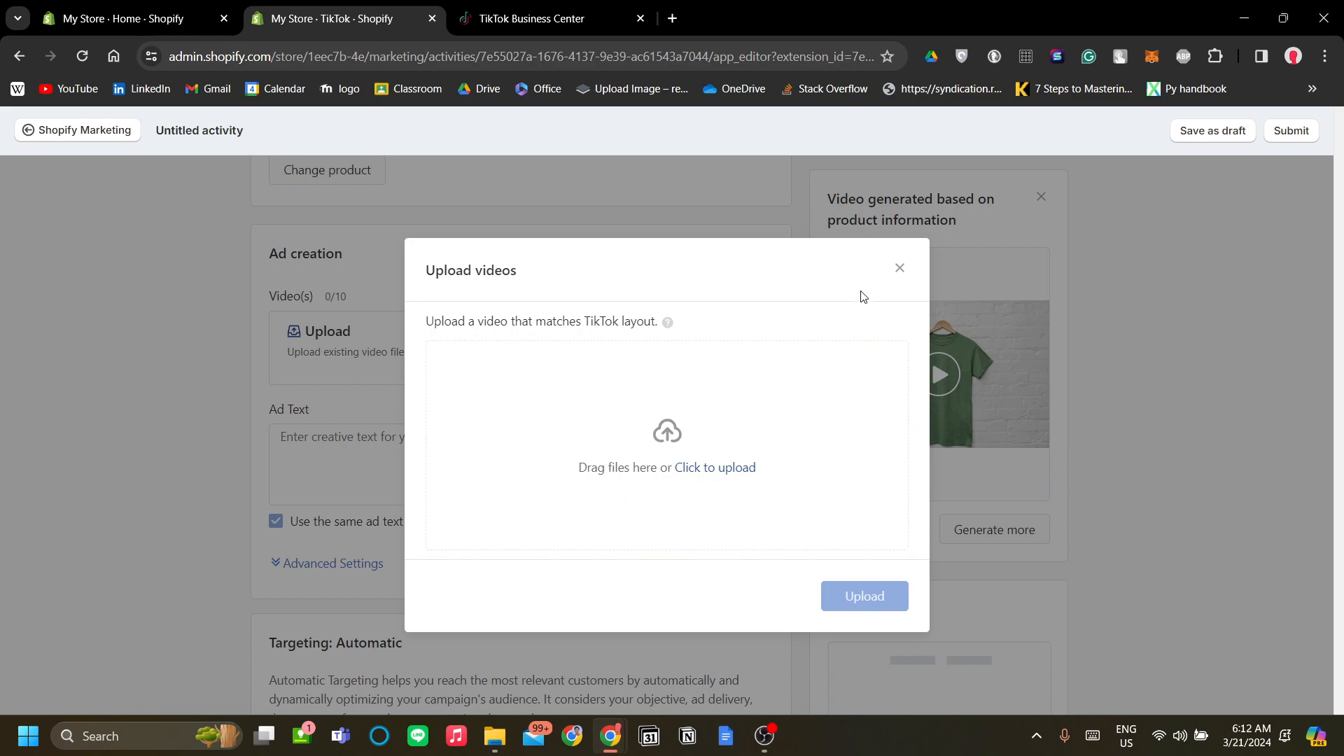
left_click(898, 270)
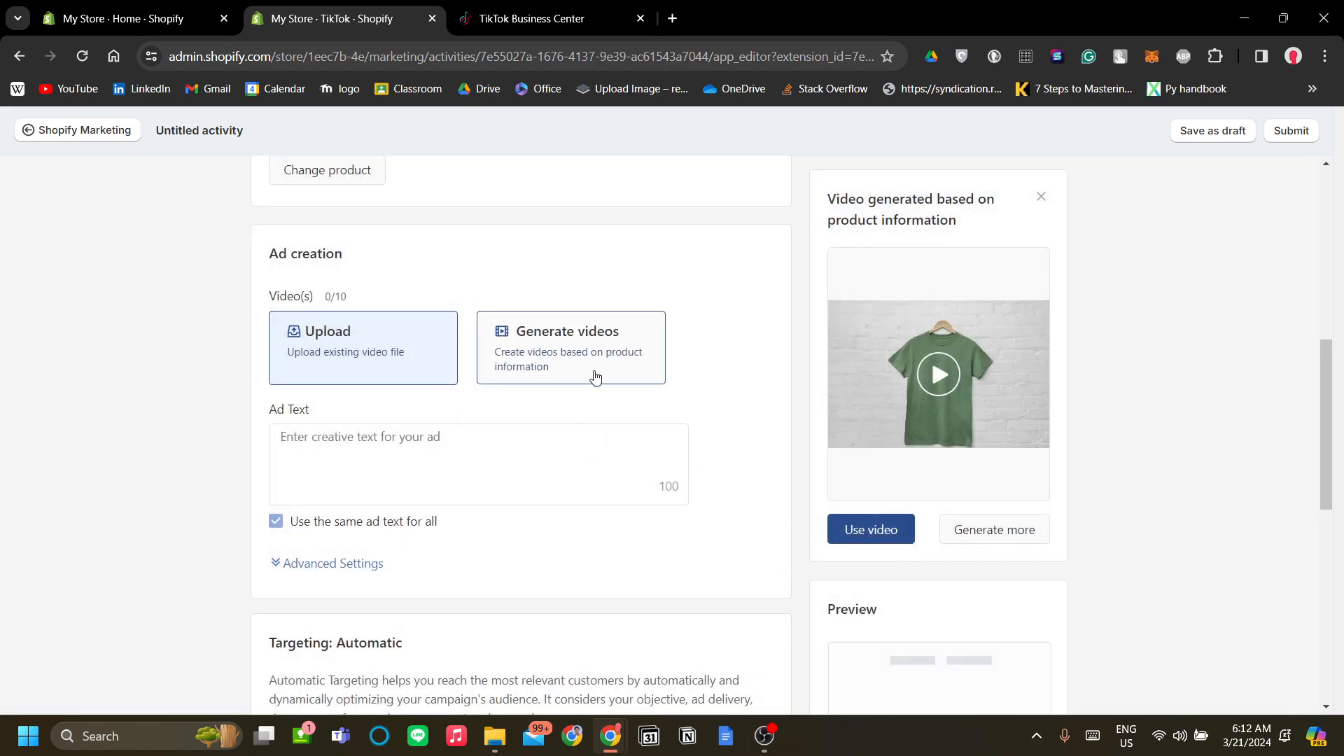
Step: Play the generated T-shirt video, skip ahead past its midpoint, and close the player
left_click(949, 385)
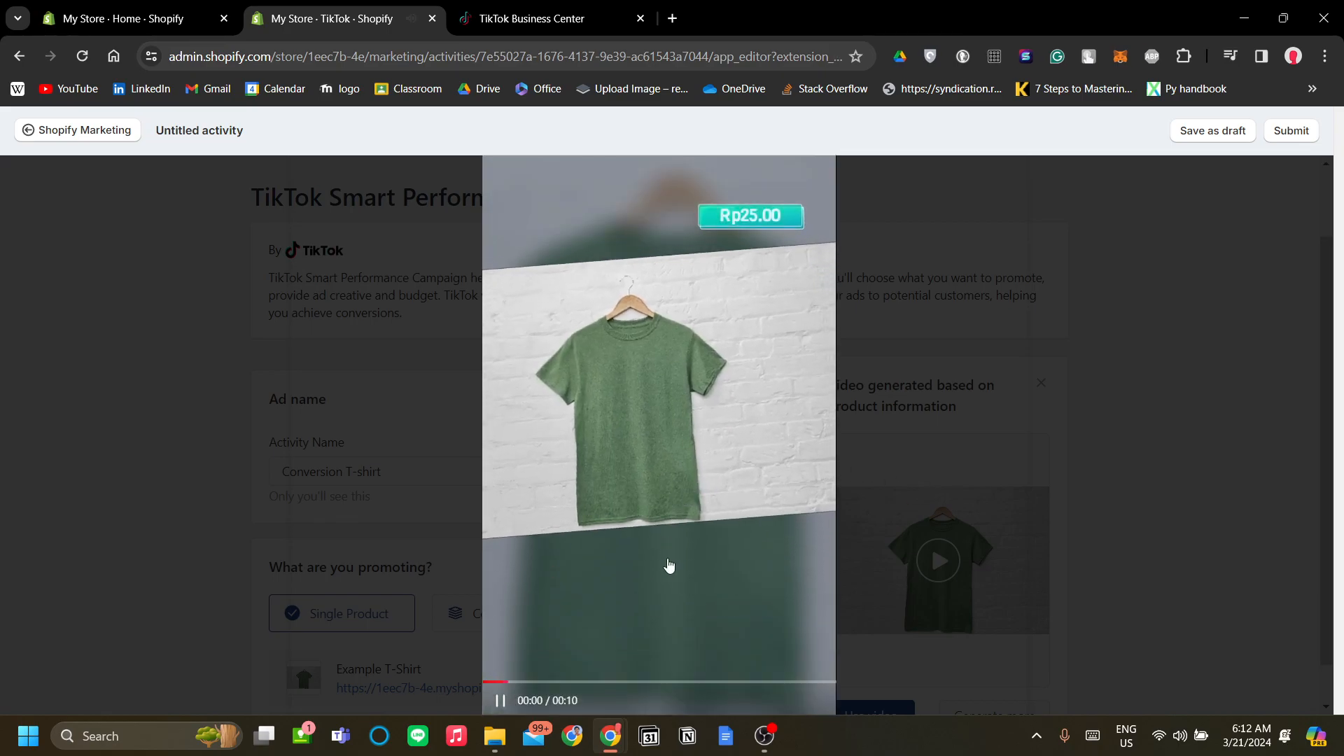
left_click(685, 682)
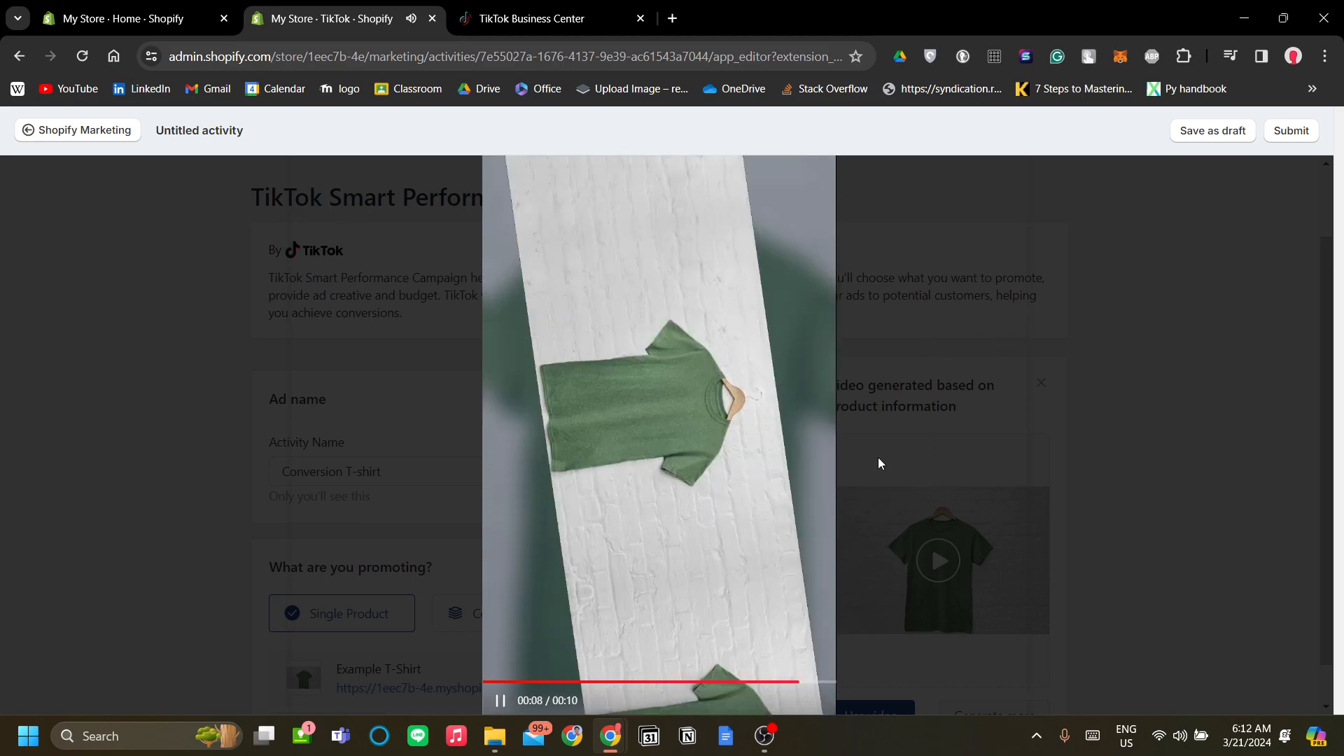
scroll(789, 539, "down", 1)
scroll(1016, 406, "up", 1)
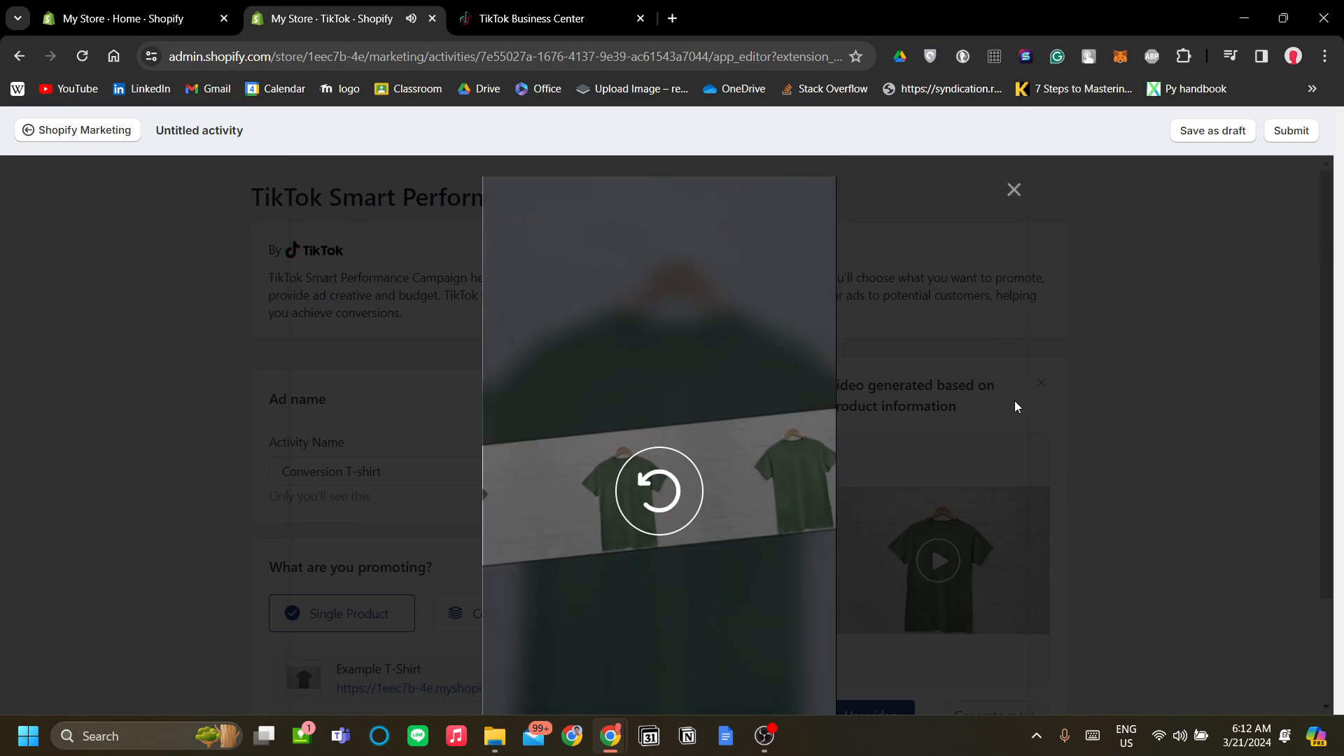
left_click(1014, 189)
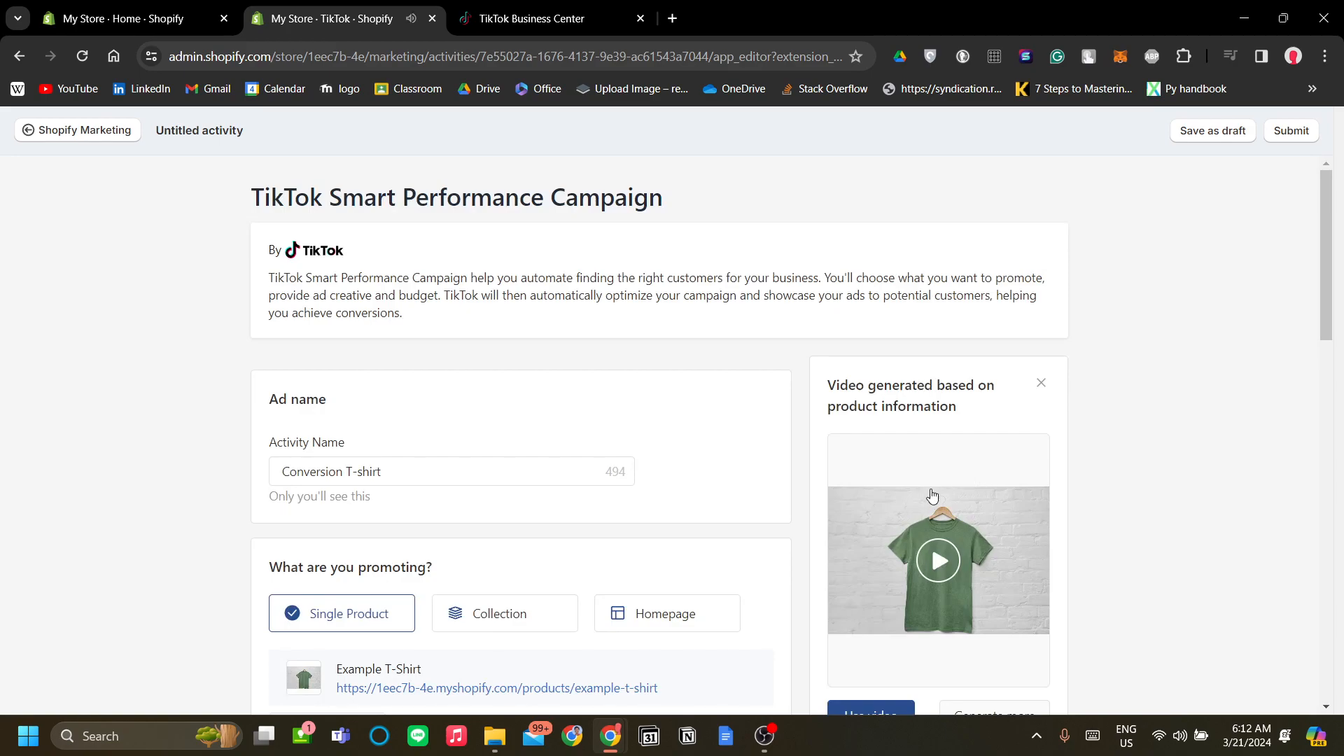
Step: Enter "Cool T-shirt for summer days" as the ad text
scroll(770, 509, "down", 1)
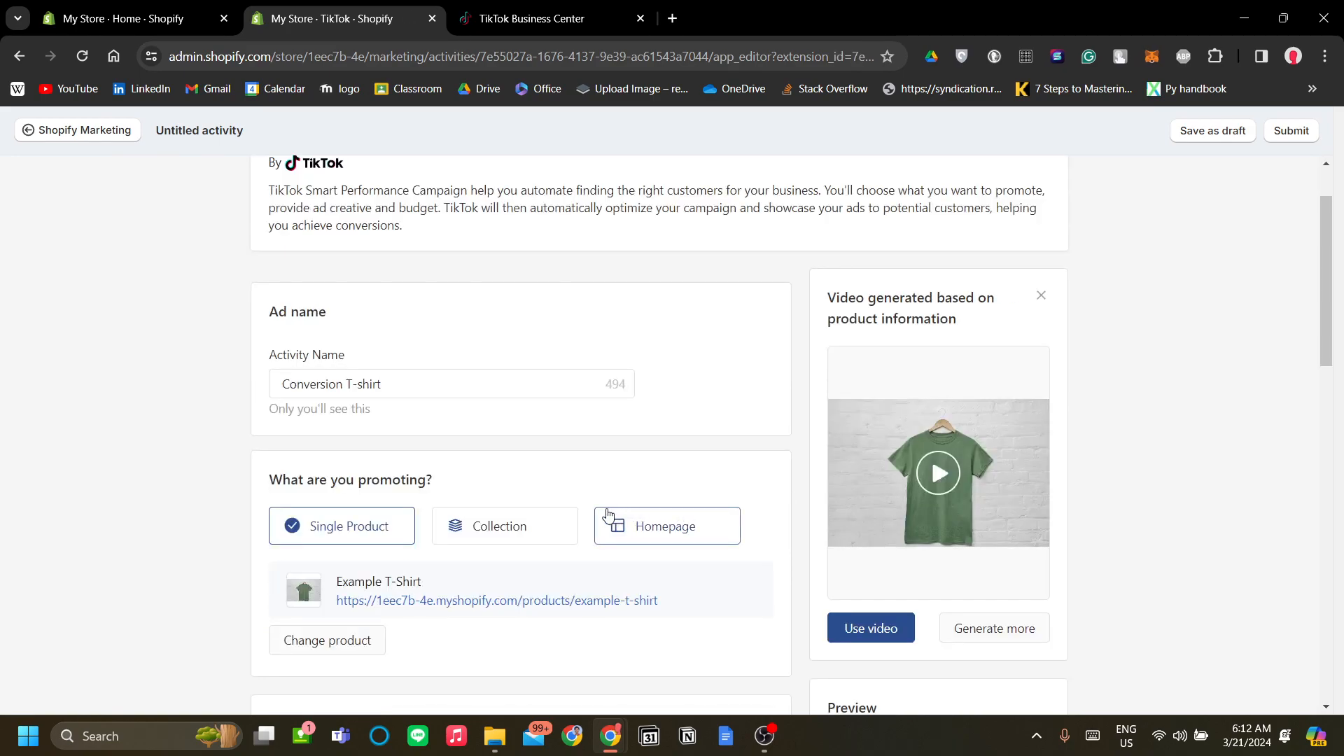
scroll(609, 518, "down", 1)
scroll(608, 515, "down", 2)
scroll(606, 516, "down", 2)
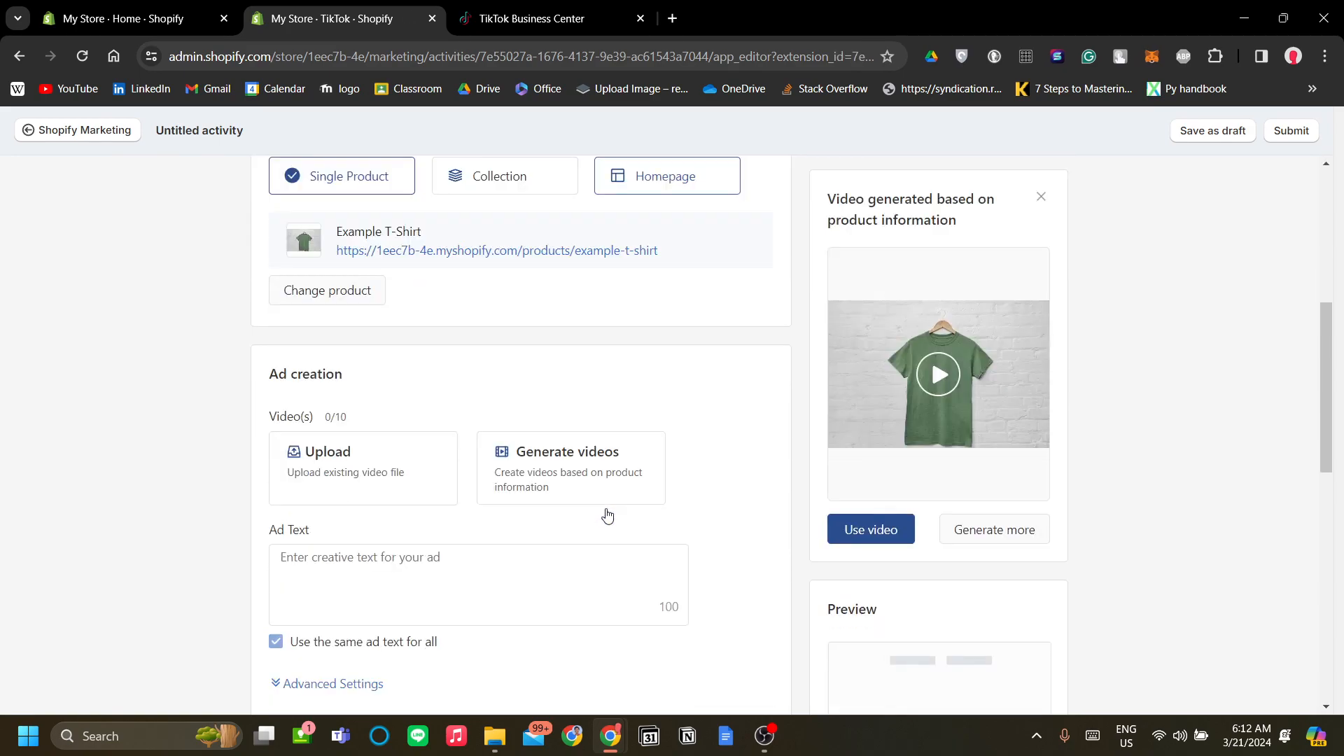
scroll(810, 453, "down", 1)
left_click(602, 415)
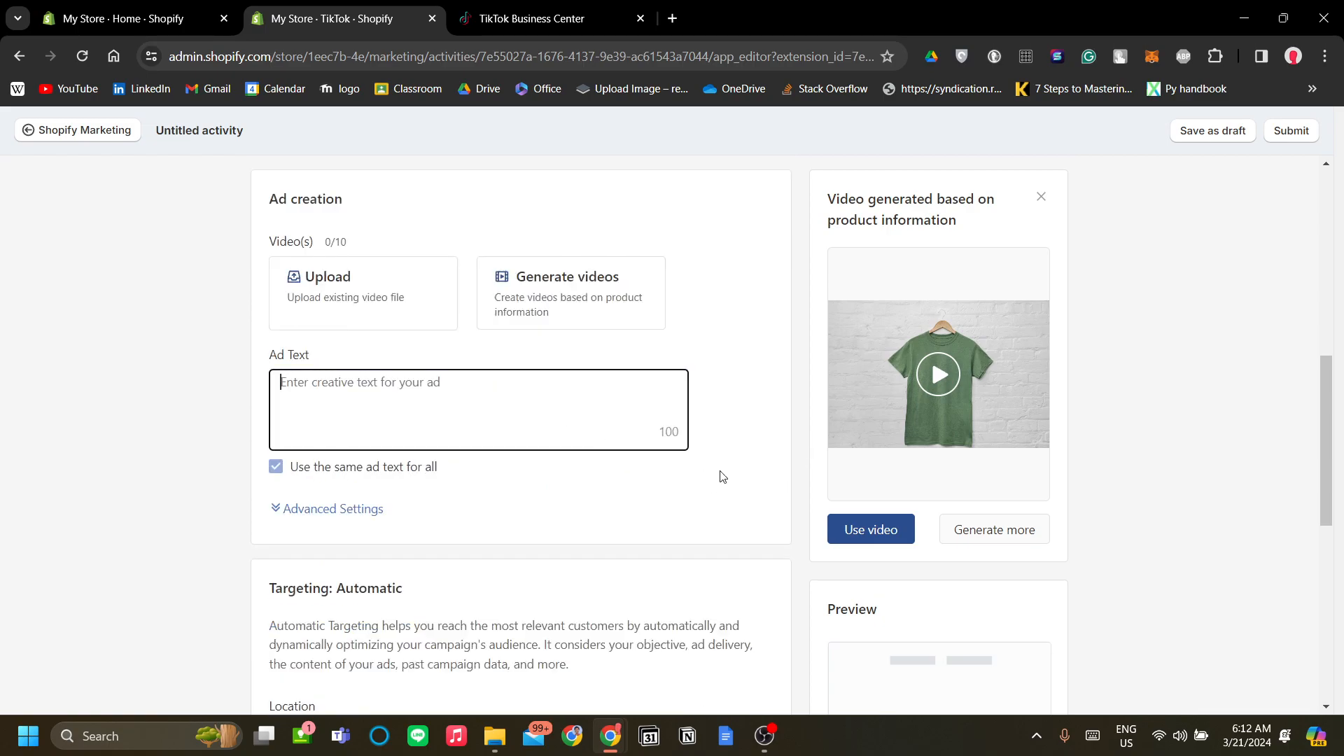
left_click(722, 476)
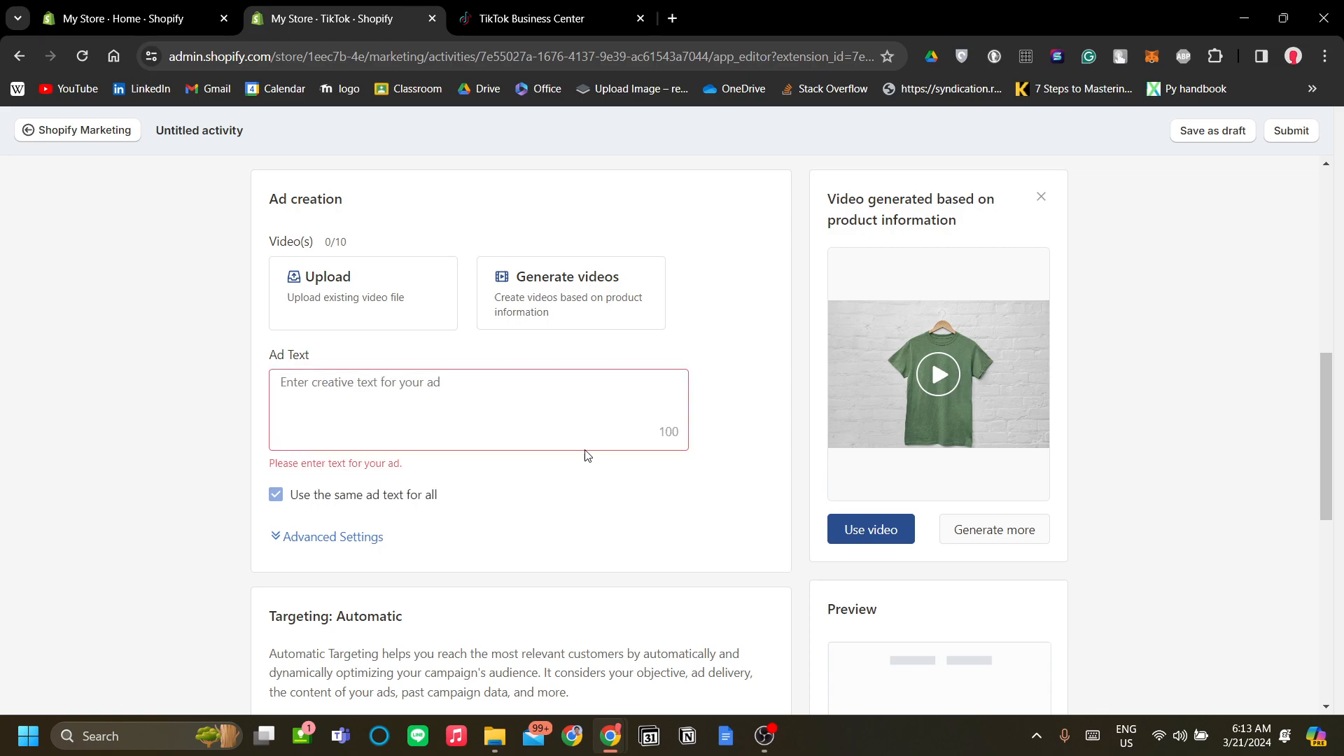
right_click(452, 359)
left_click(412, 401)
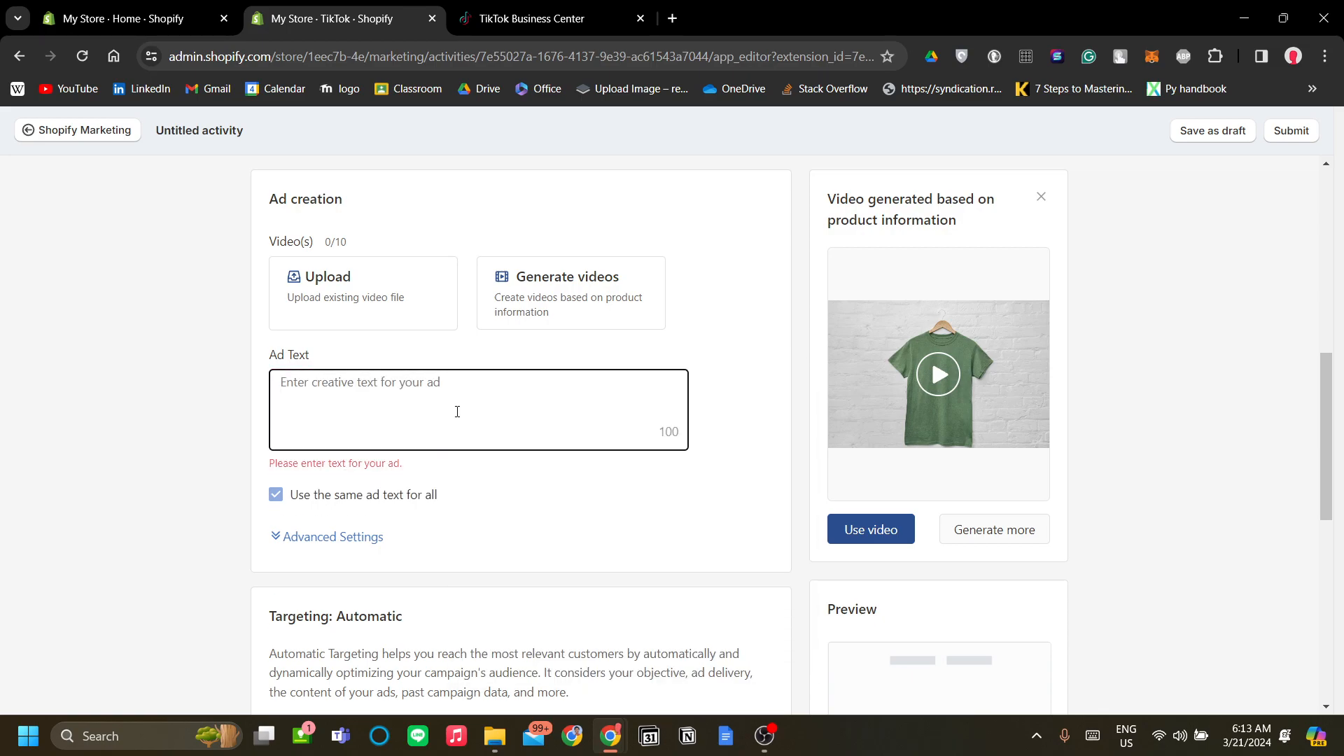
type("T")
key("BackSpace")
type("Cool T-sh")
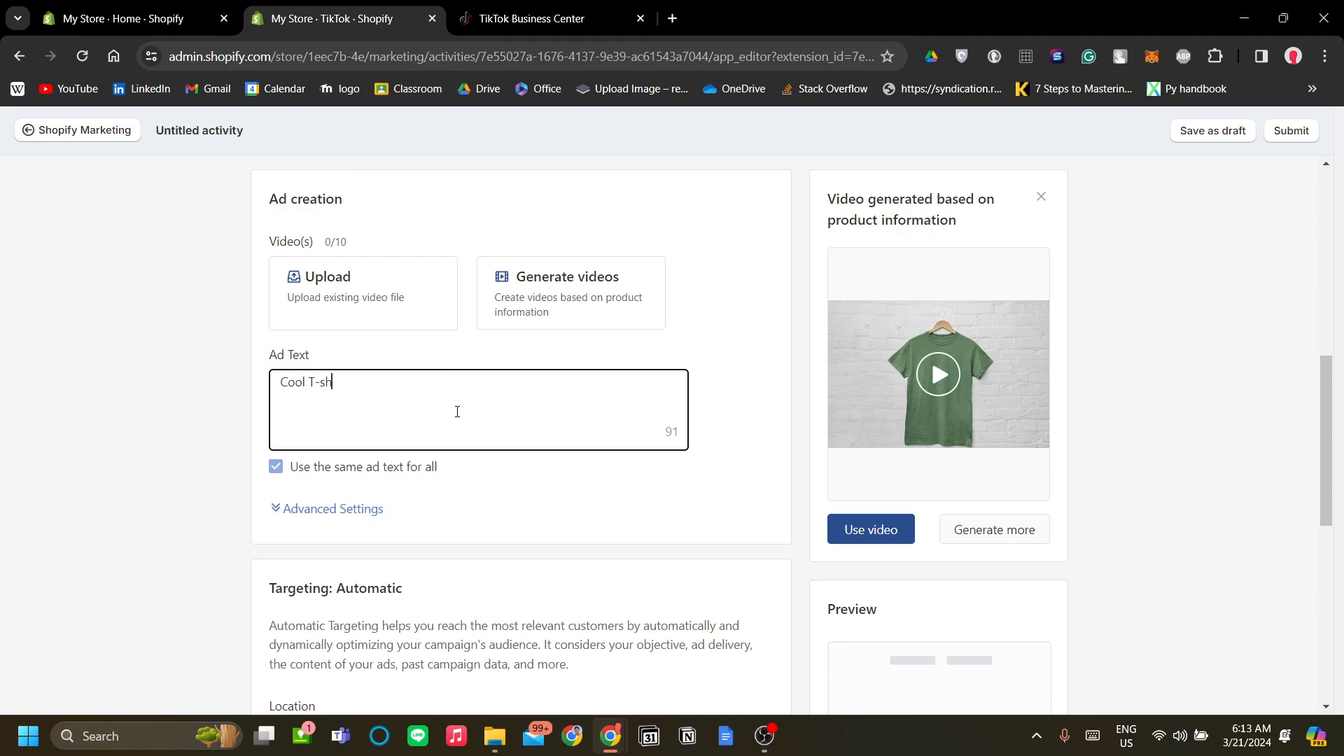
type("irt for summer days")
Step: Look through the ad's advanced settings for display name and profile image, and collapse them without changes
scroll(654, 472, "down", 1)
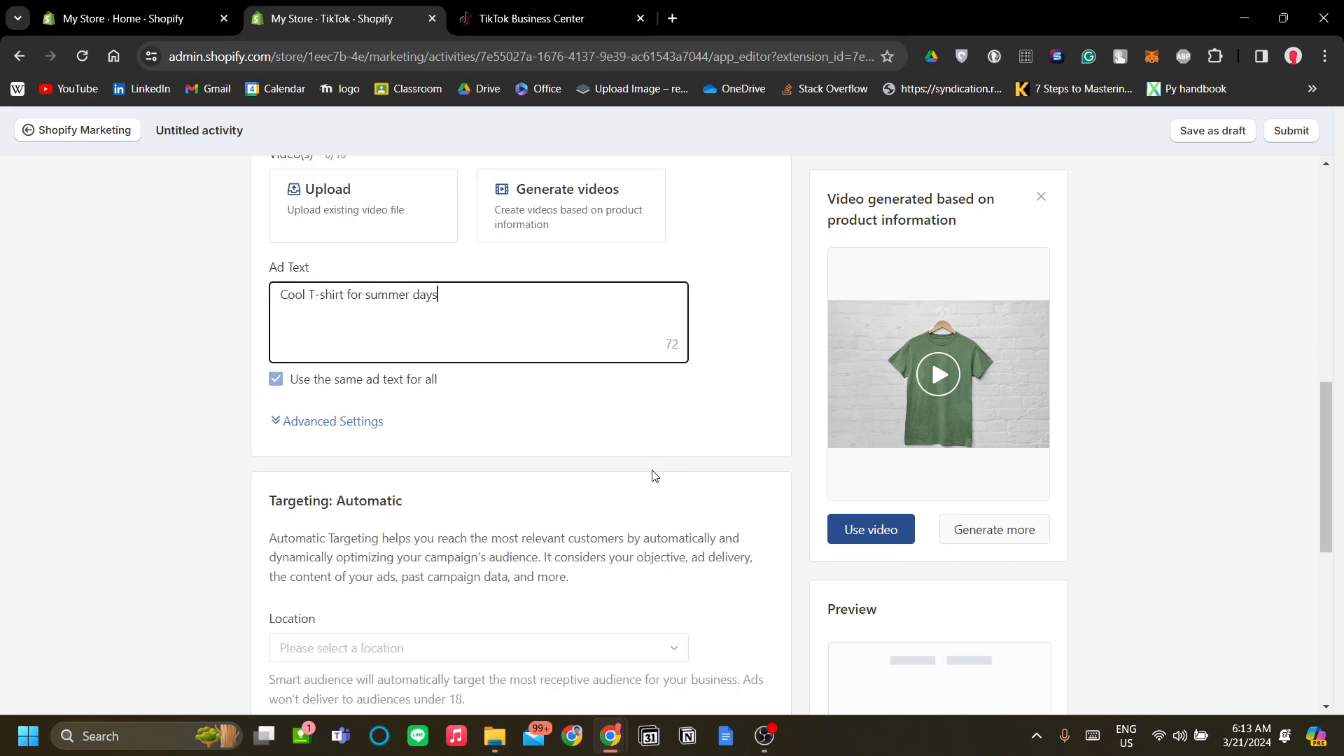
left_click(294, 420)
scroll(461, 435, "down", 1)
left_click(450, 399)
key("ctrl+a")
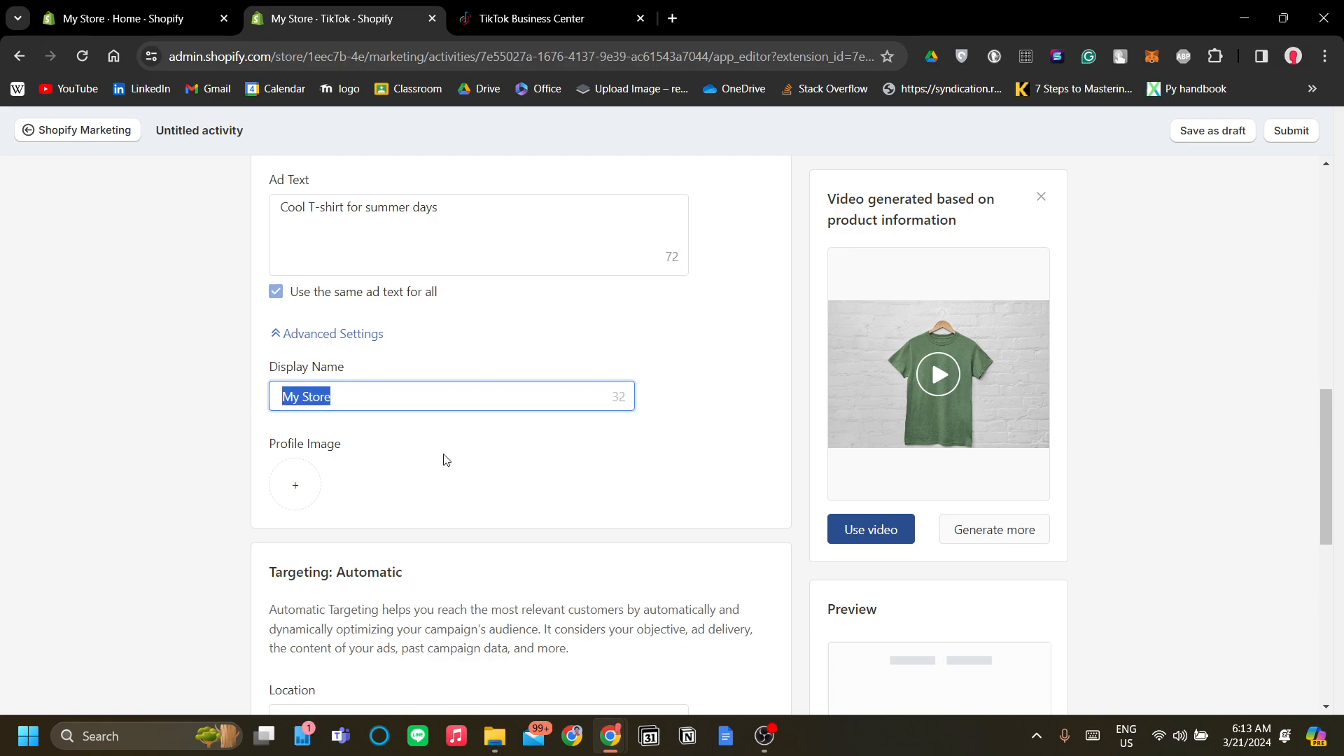
left_click(472, 451)
left_click(449, 401)
left_click(476, 465)
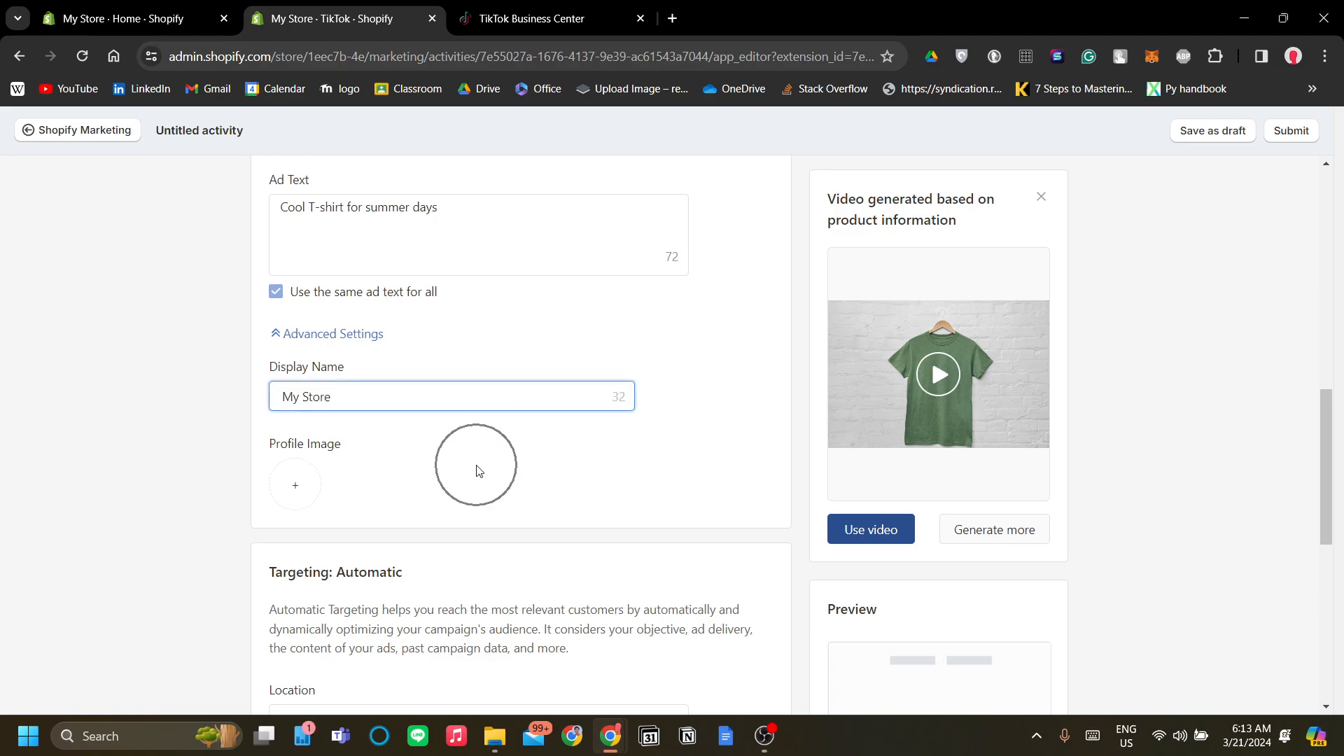
left_click(319, 333)
Step: Target the ad at every available location by choosing Select all for the automatic targeting
scroll(585, 441, "down", 1)
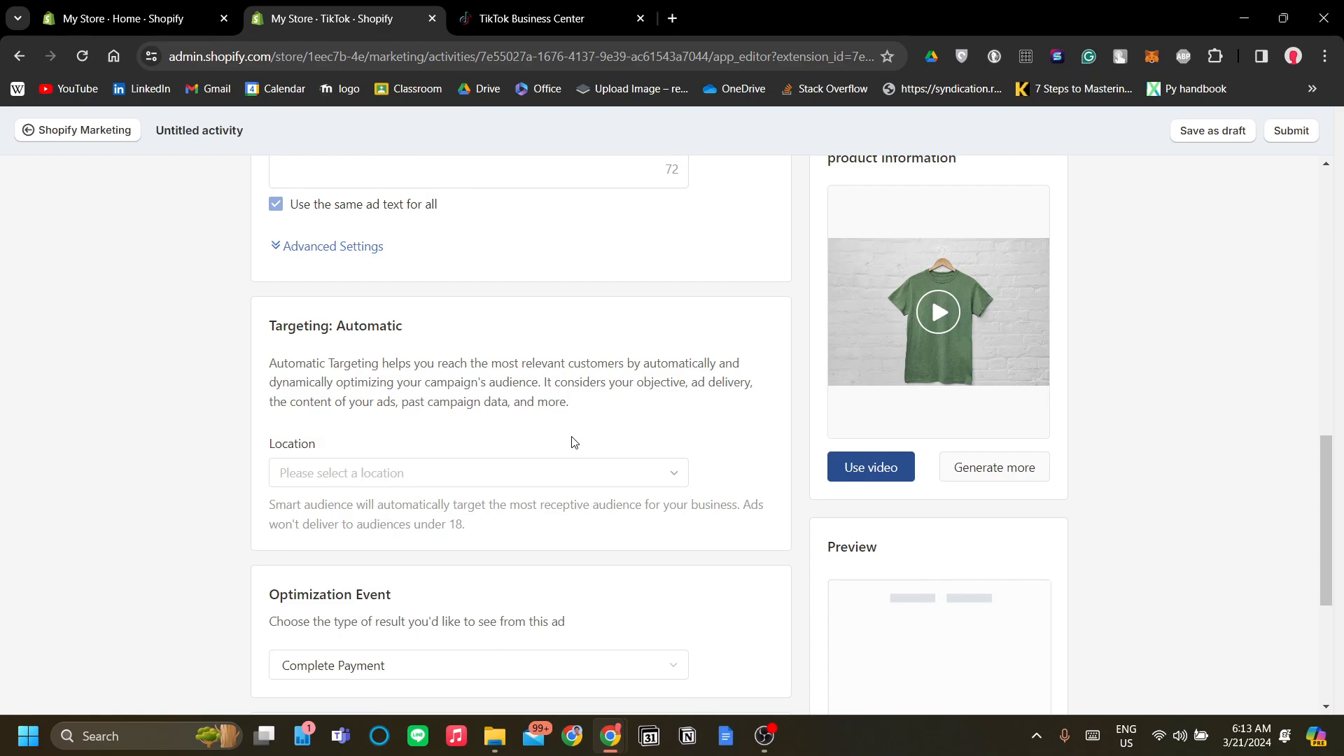
scroll(573, 441, "down", 1)
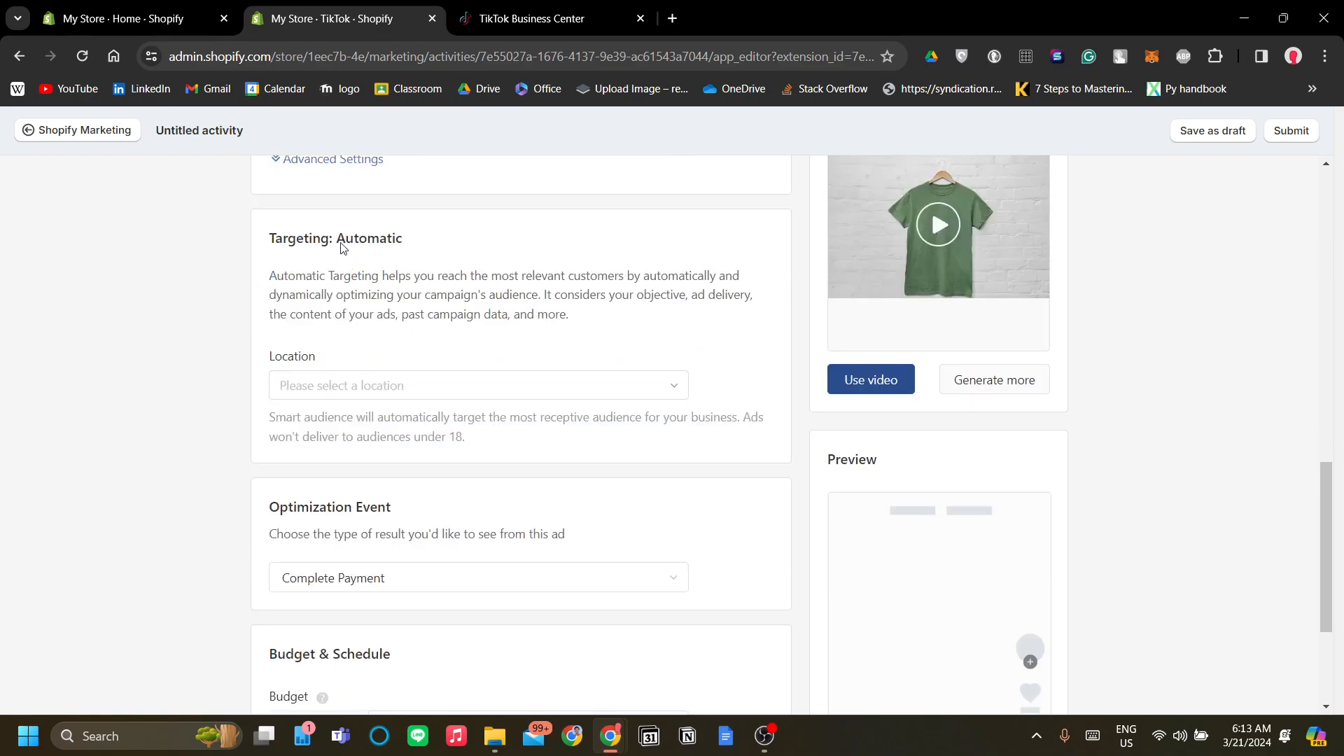
left_click(501, 399)
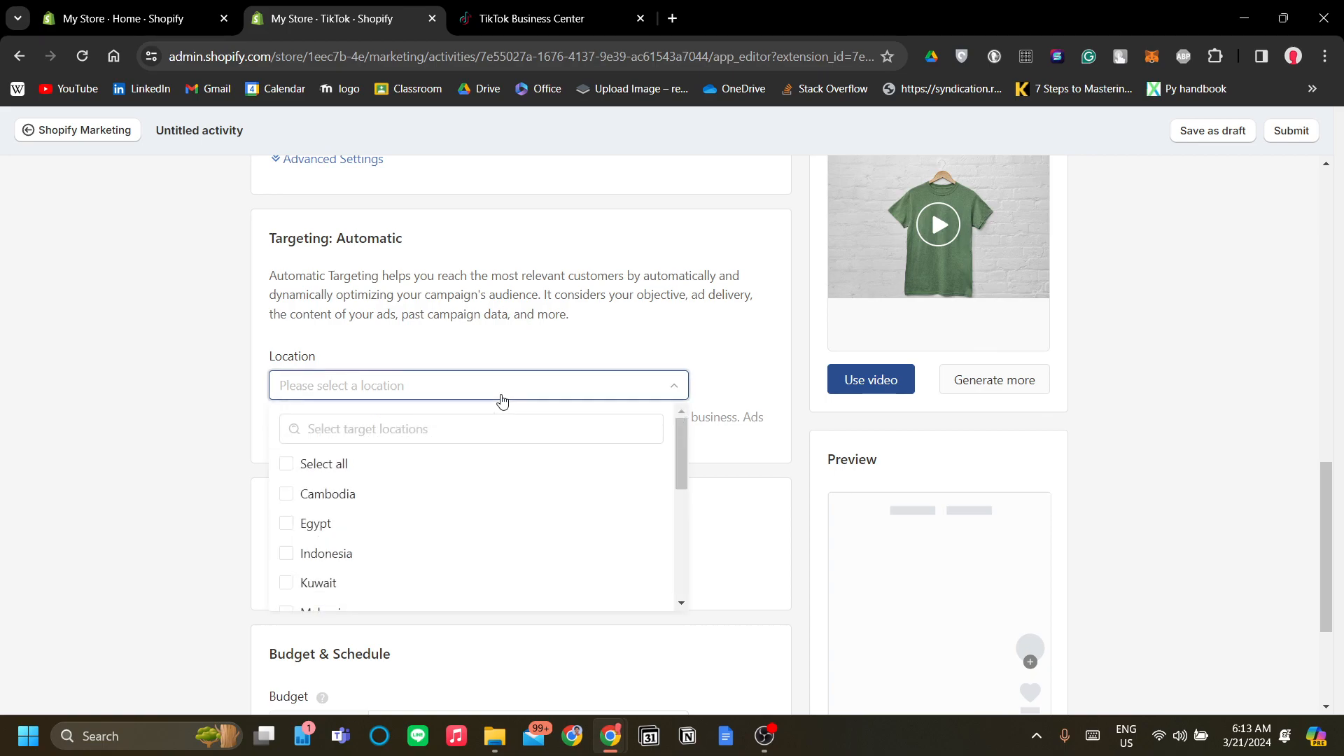
left_click(502, 399)
left_click(501, 397)
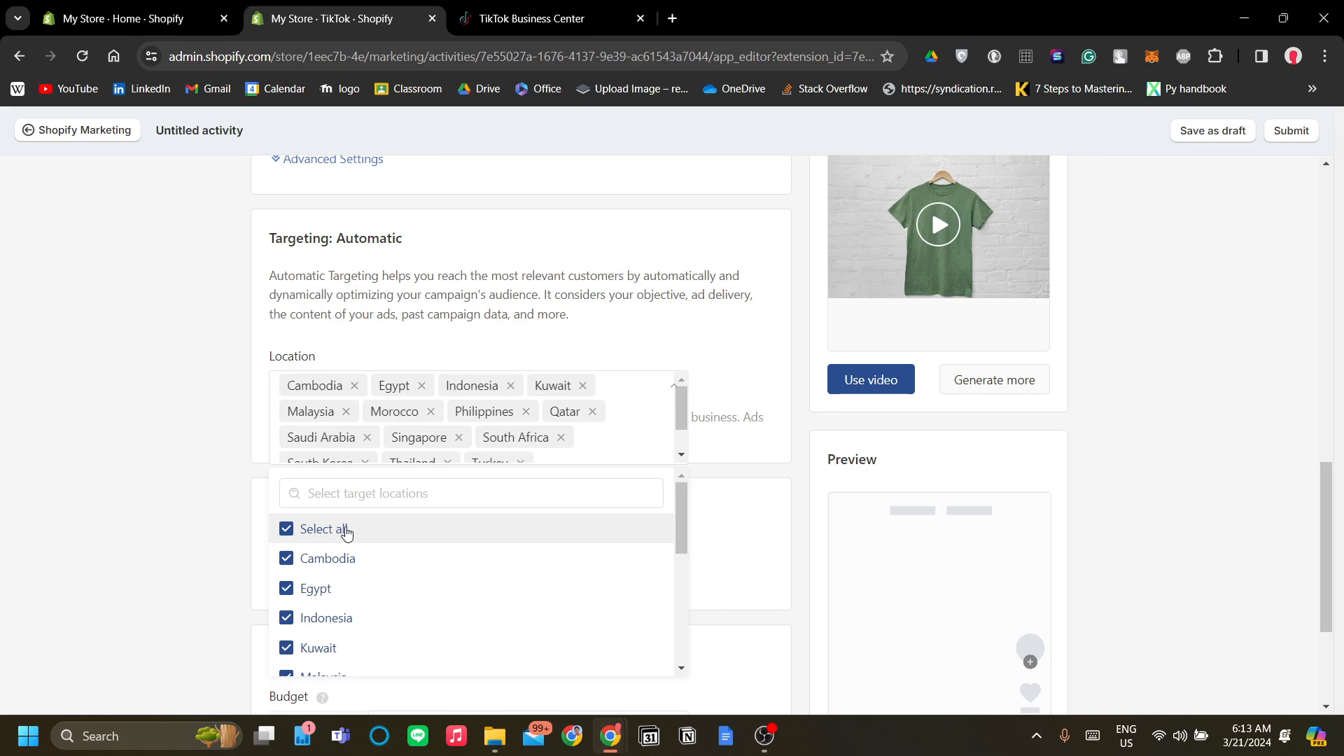
left_click(346, 532)
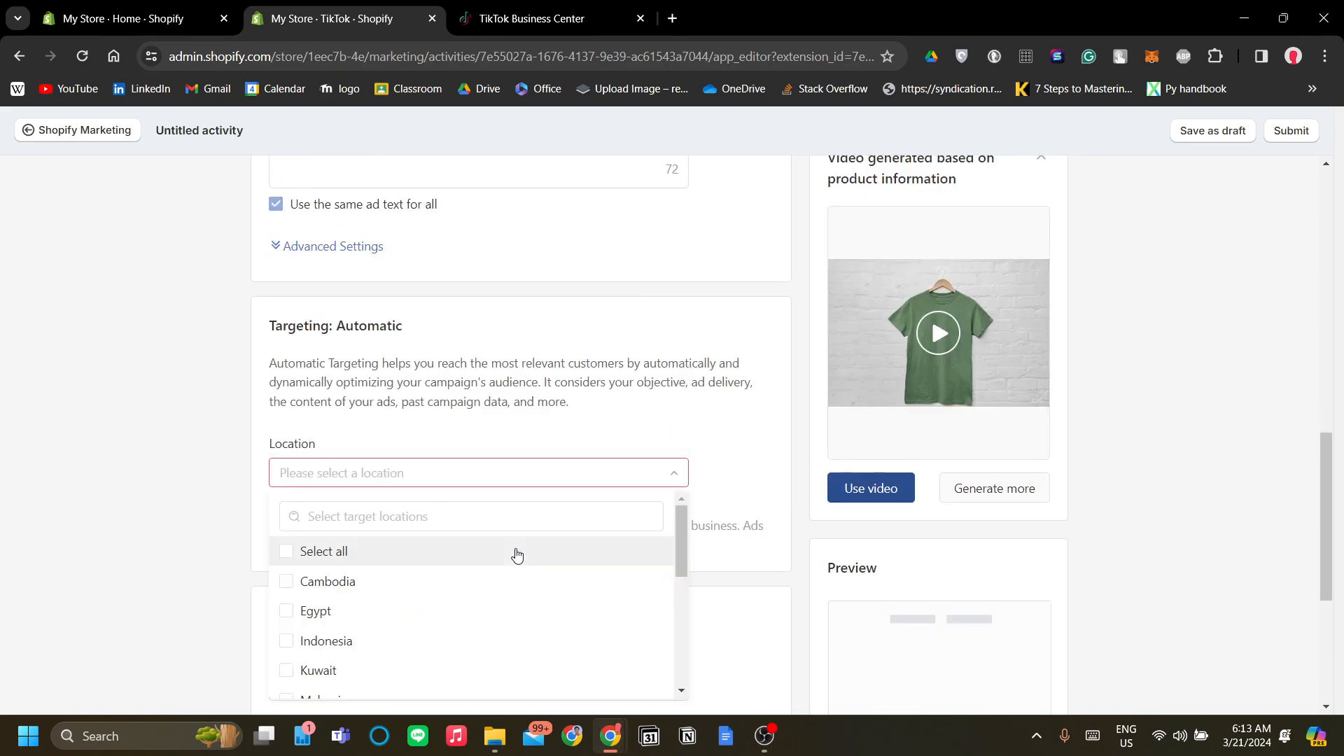
left_click(339, 552)
left_click(725, 427)
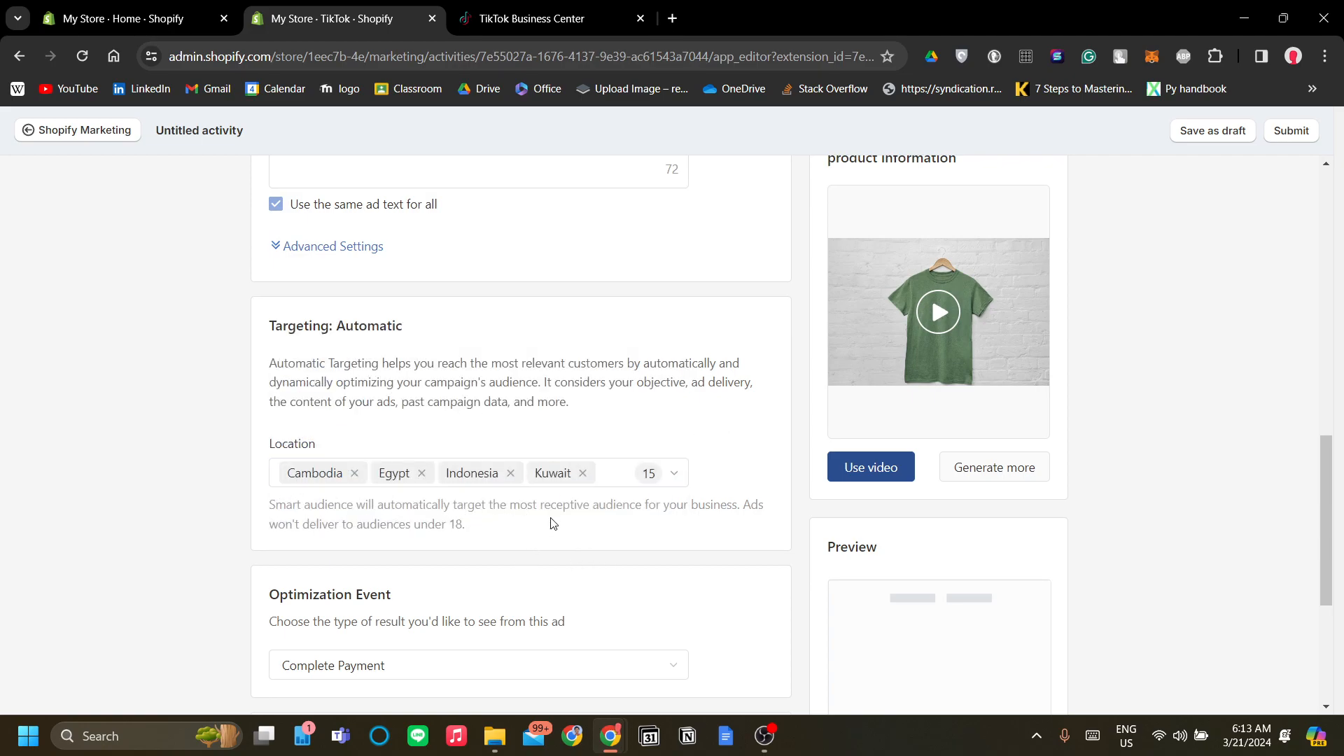
Step: Look through the optimization event options and keep Complete Payment as the desired result
scroll(553, 511, "down", 1)
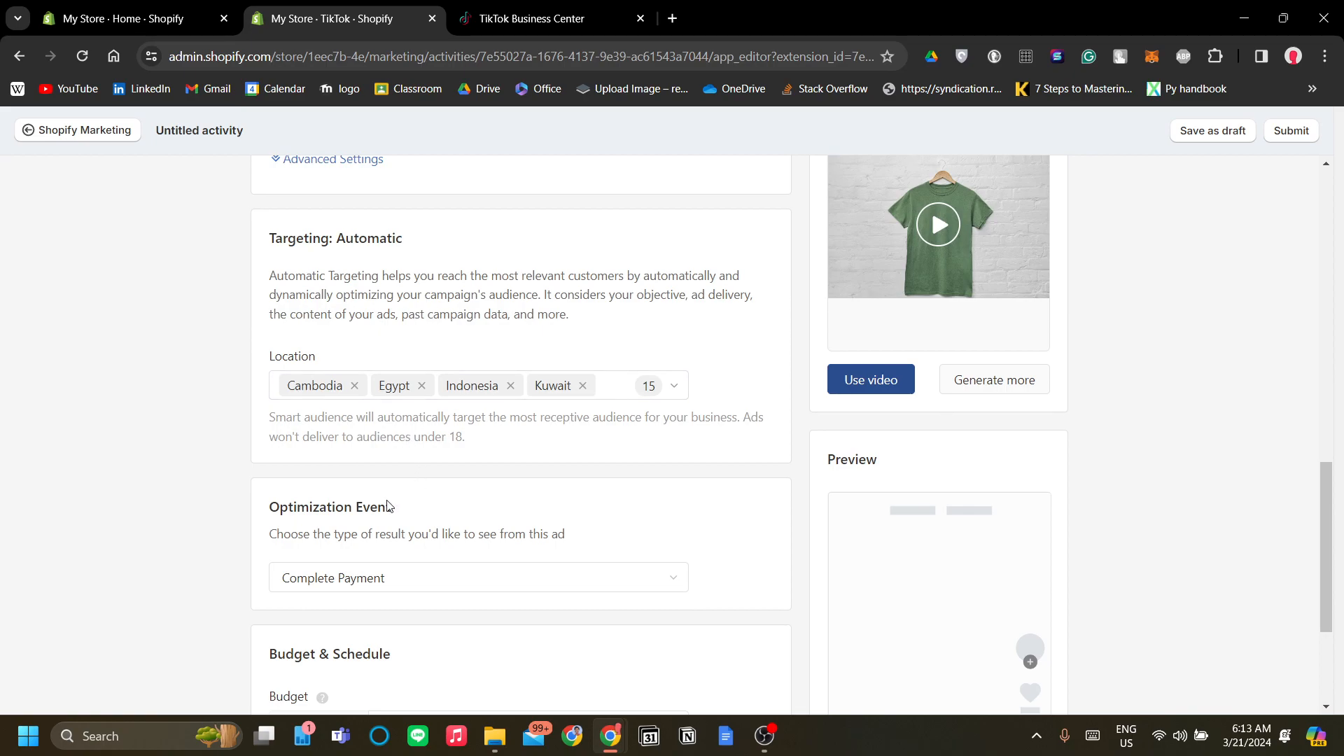
scroll(493, 511, "down", 1)
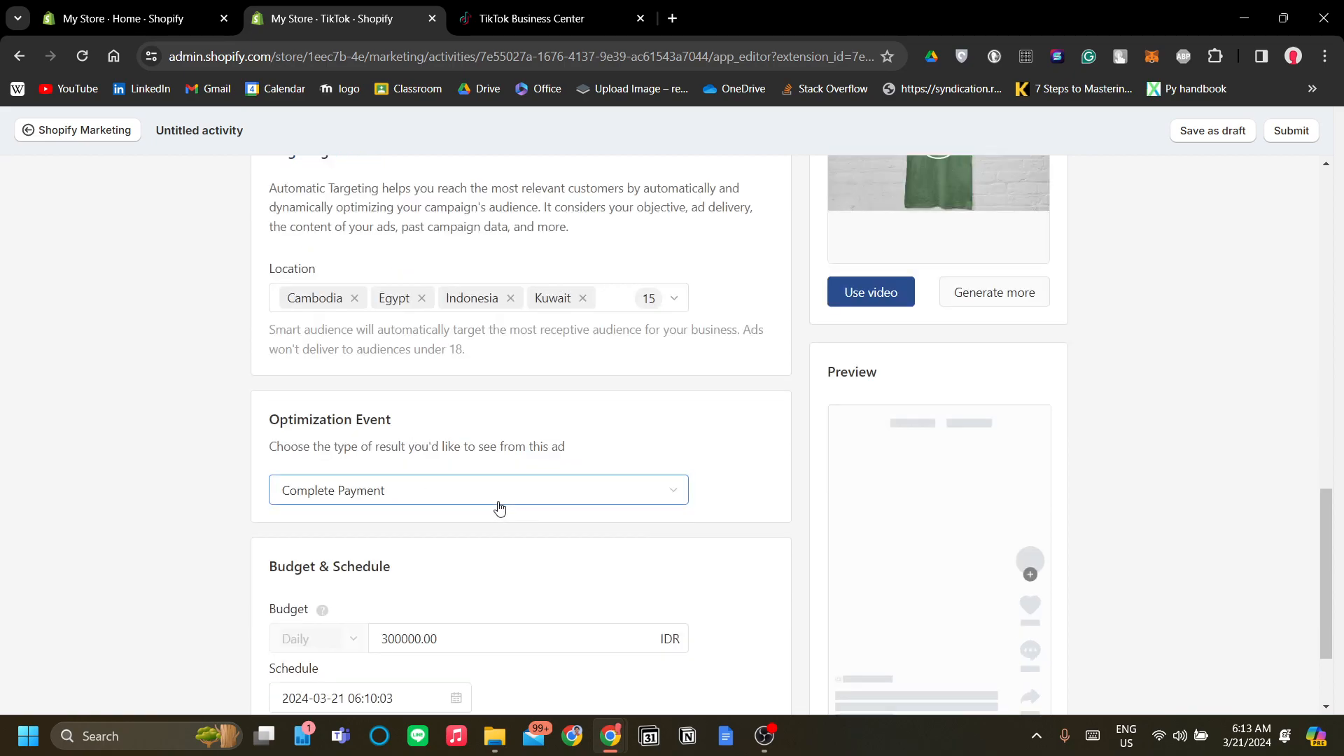
scroll(504, 528, "up", 1)
scroll(502, 532, "down", 1)
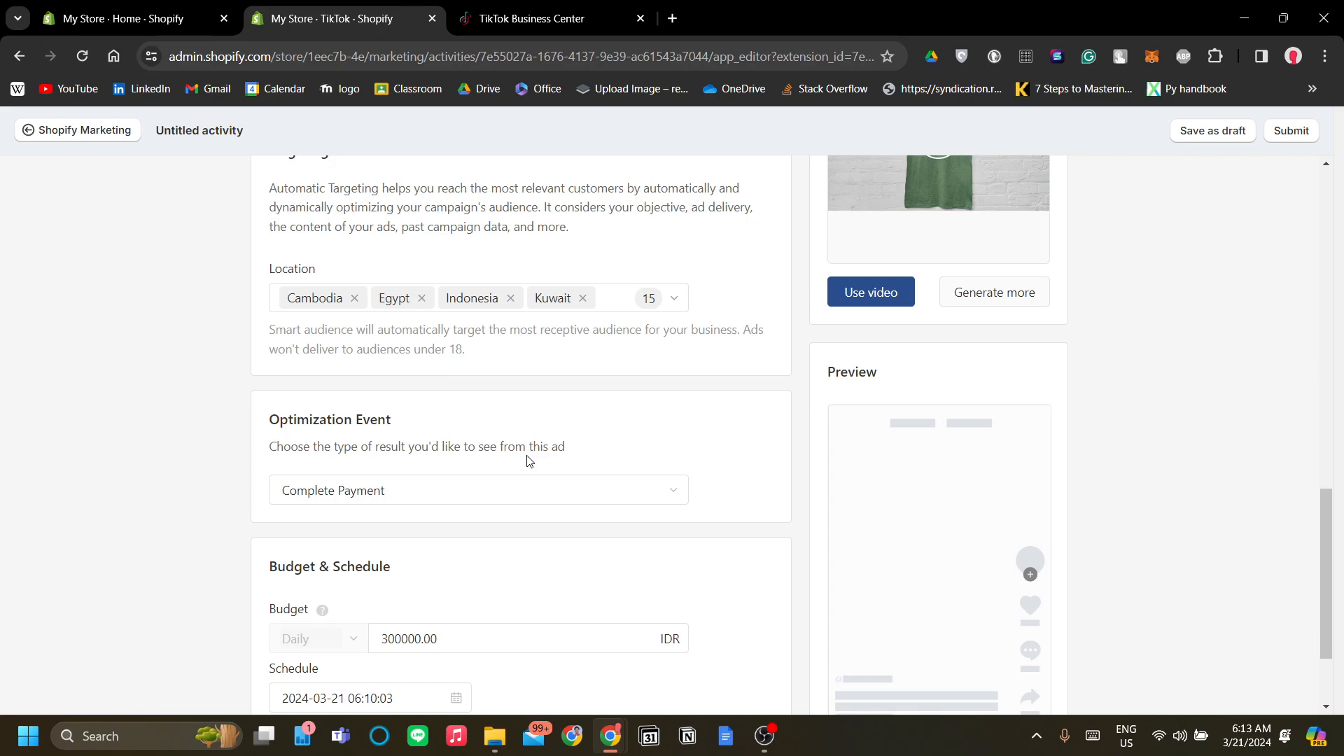
left_click(525, 487)
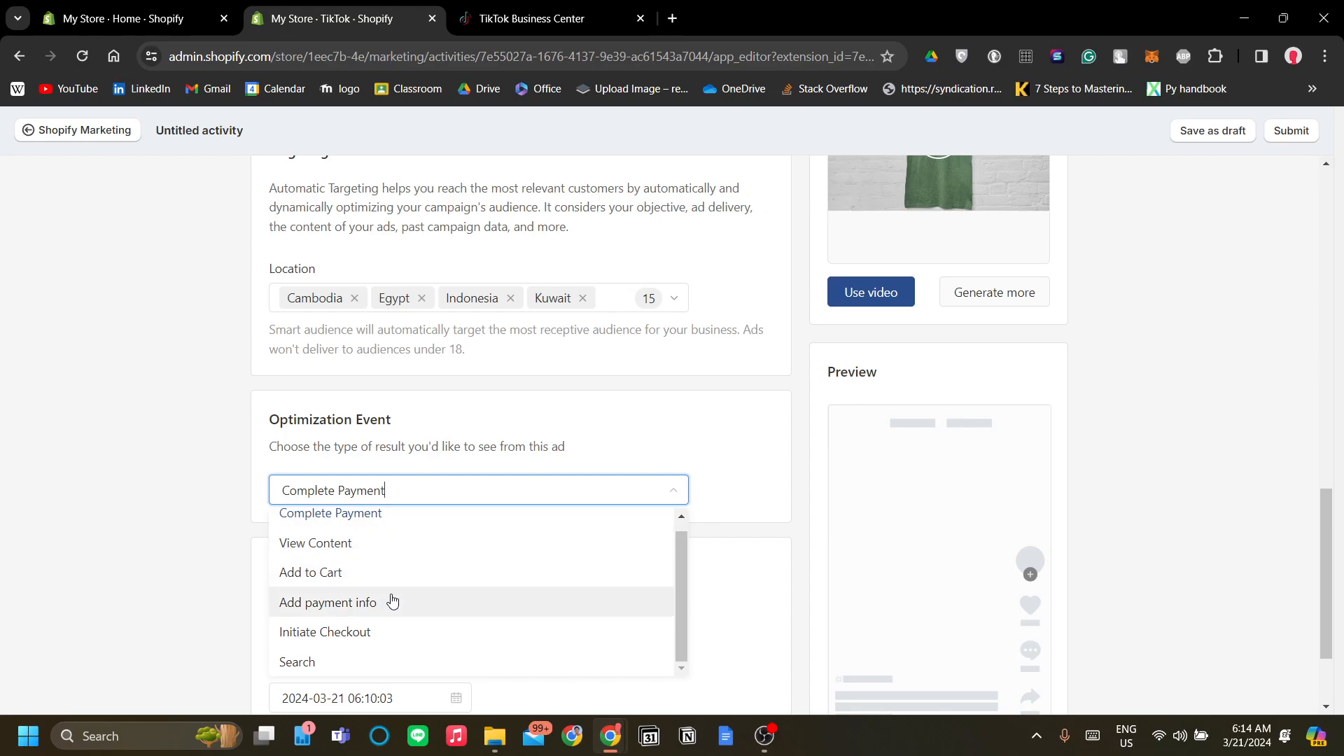
left_click(395, 529)
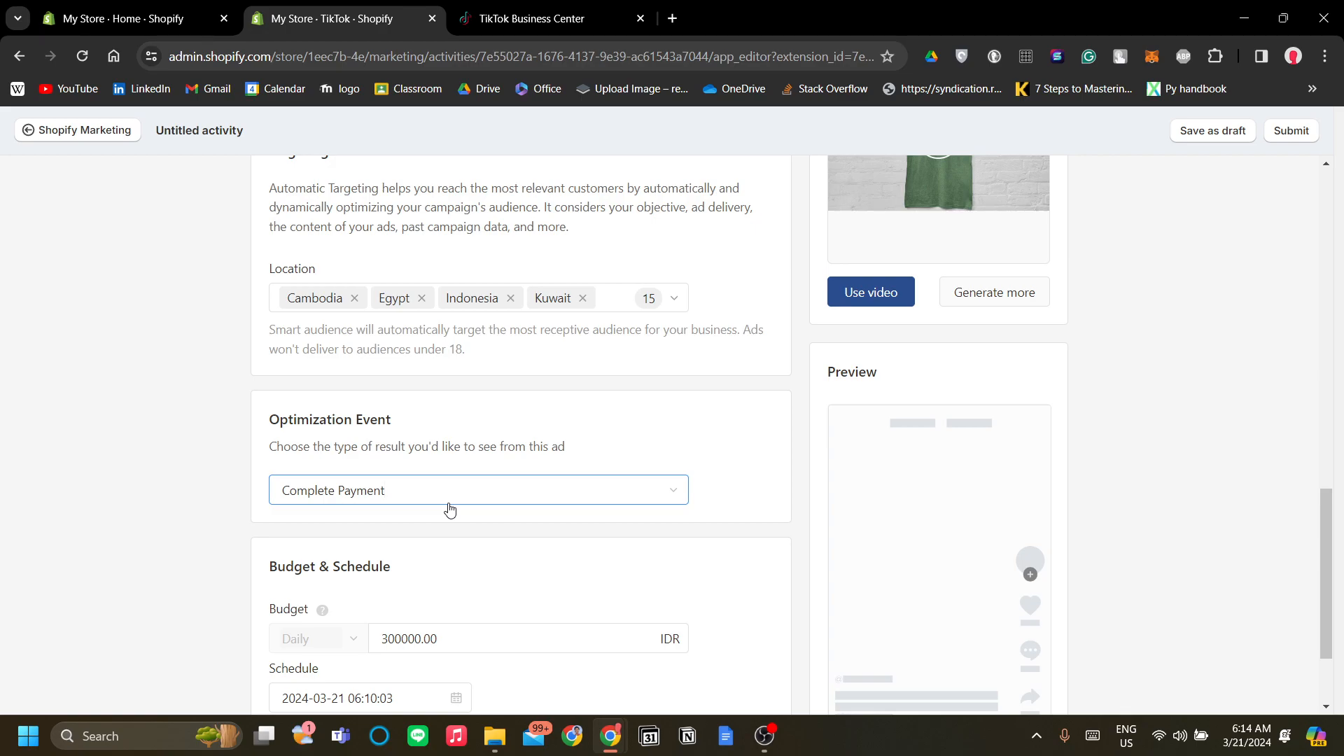
left_click(444, 501)
left_click(342, 515)
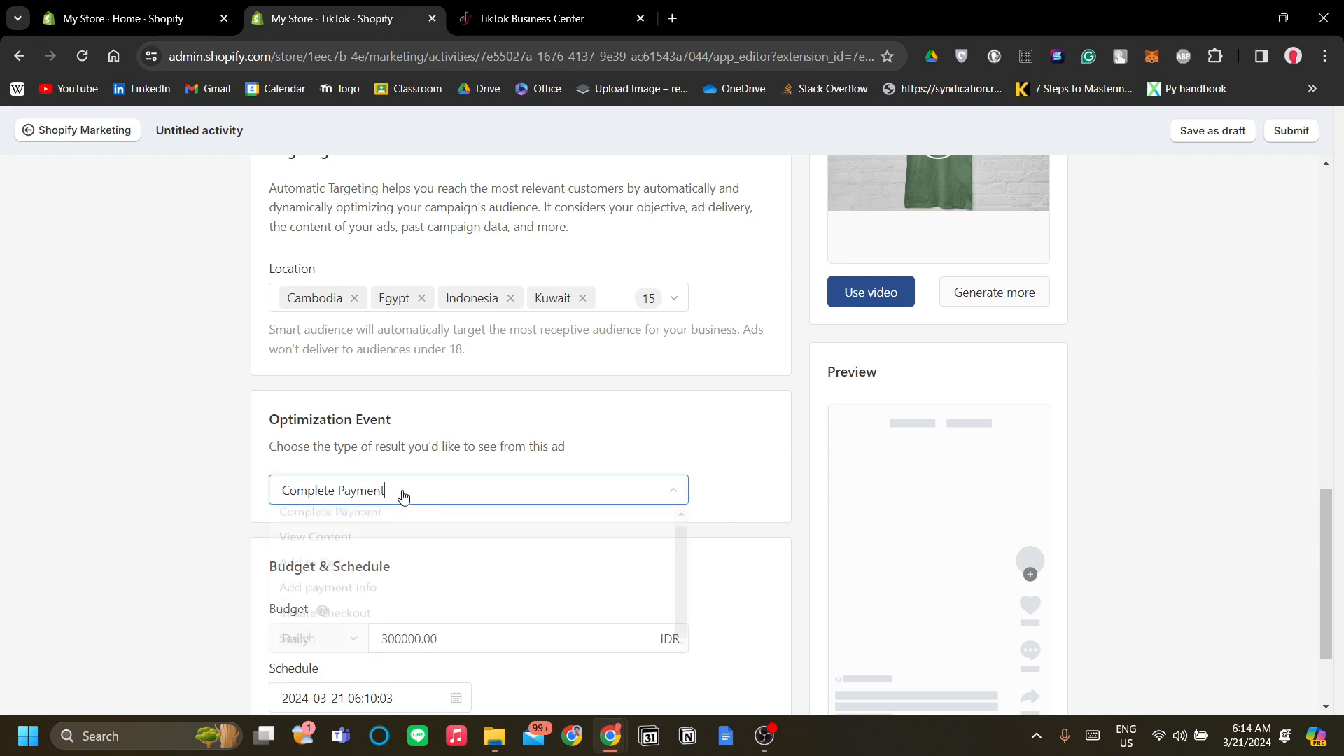
left_click(403, 496)
left_click(435, 472)
Step: Examine the daily budget amount in the budget and schedule section without changing it
scroll(448, 520, "down", 2)
left_click(442, 503)
left_click(553, 547)
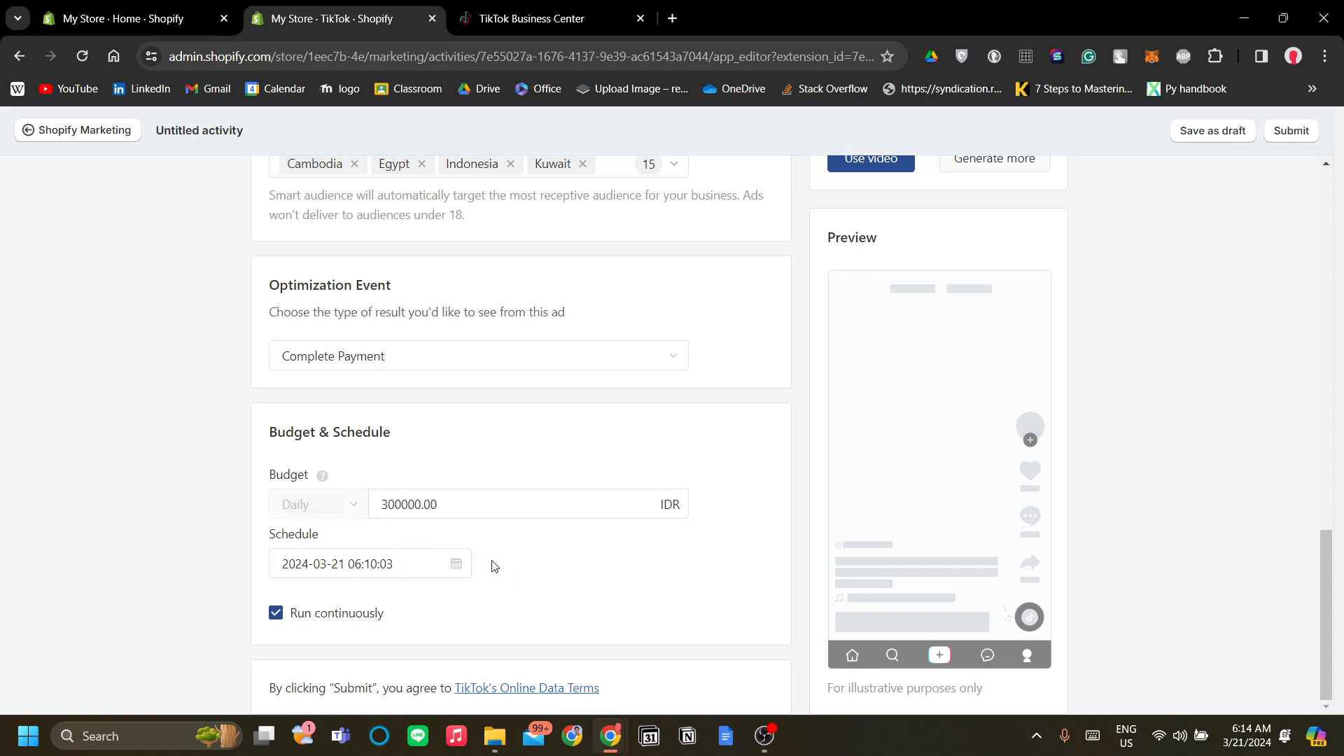
left_click_drag(597, 501, 346, 501)
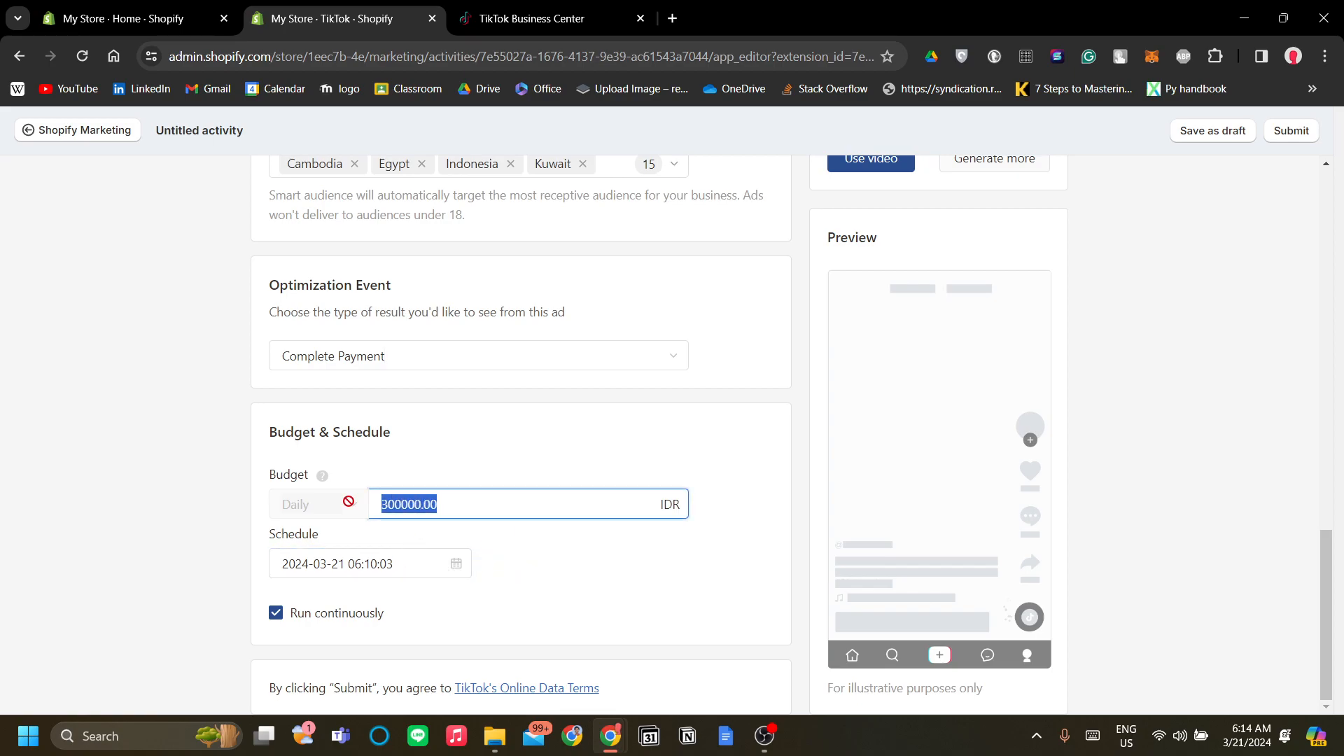
left_click(505, 488)
left_click(402, 502)
left_click(459, 538)
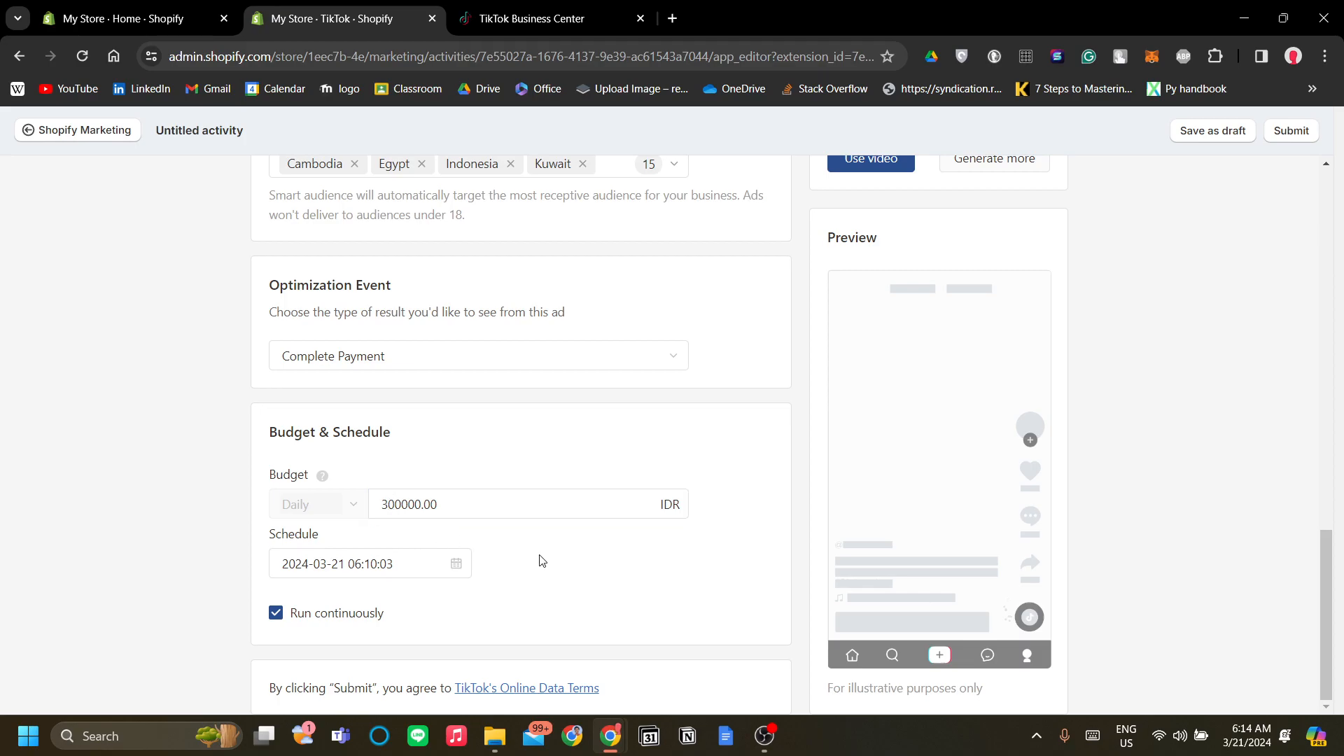
Step: Look at the calendar for the scheduled start time and close it without picking another date
left_click(362, 567)
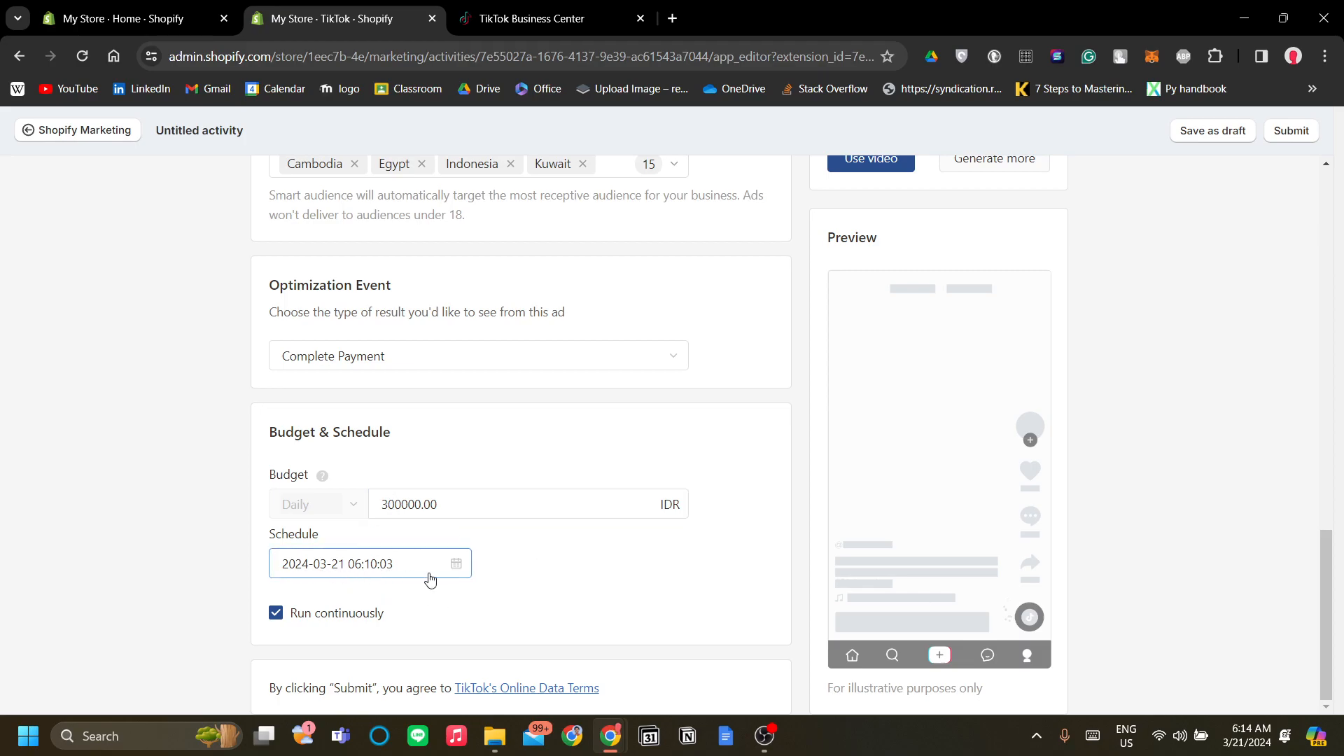
left_click(458, 566)
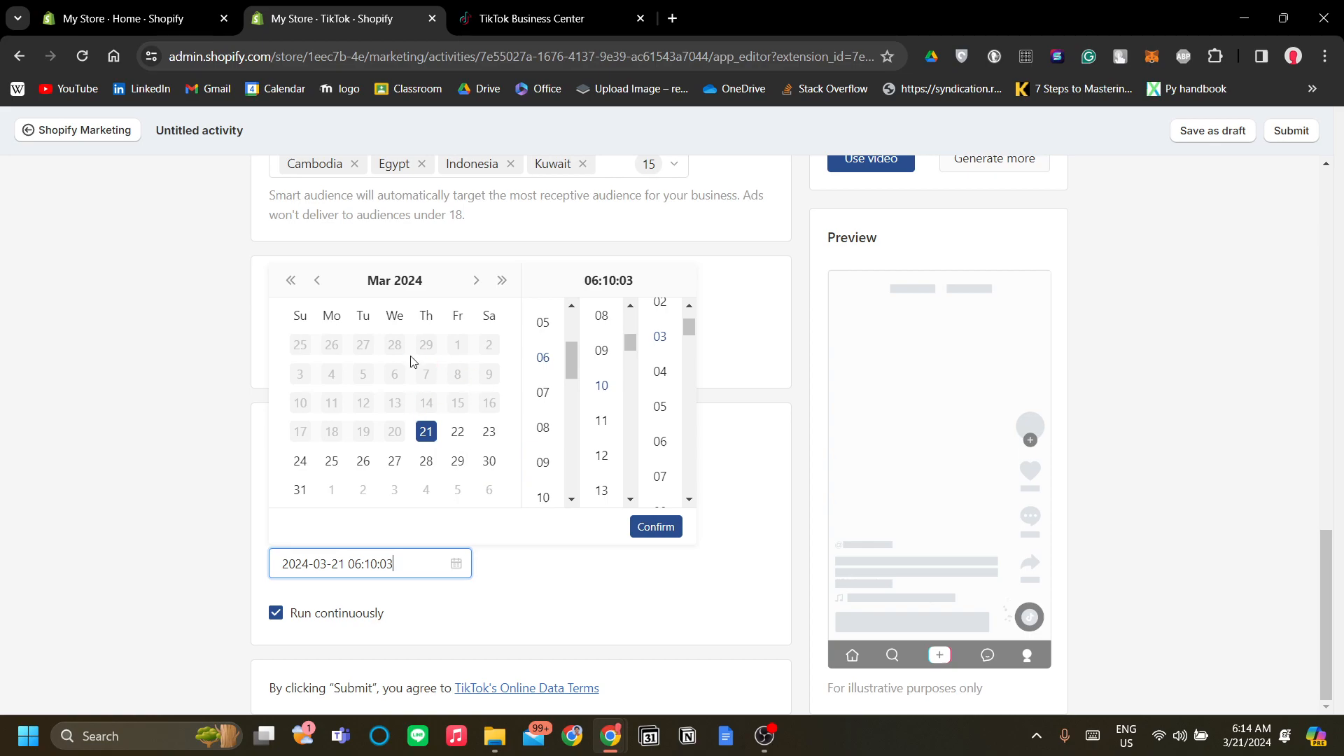
left_click(730, 494)
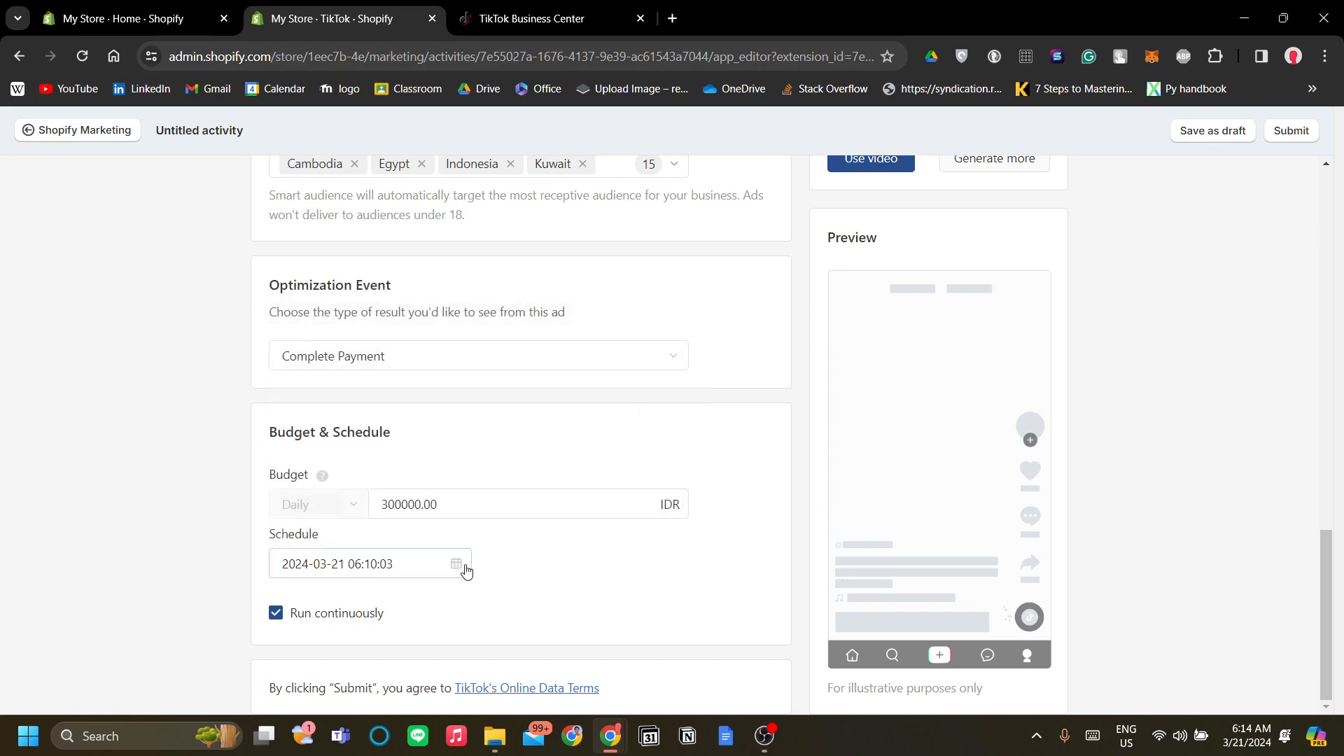
left_click(291, 622)
left_click(291, 622)
left_click(290, 621)
left_click(627, 575)
left_click(619, 602)
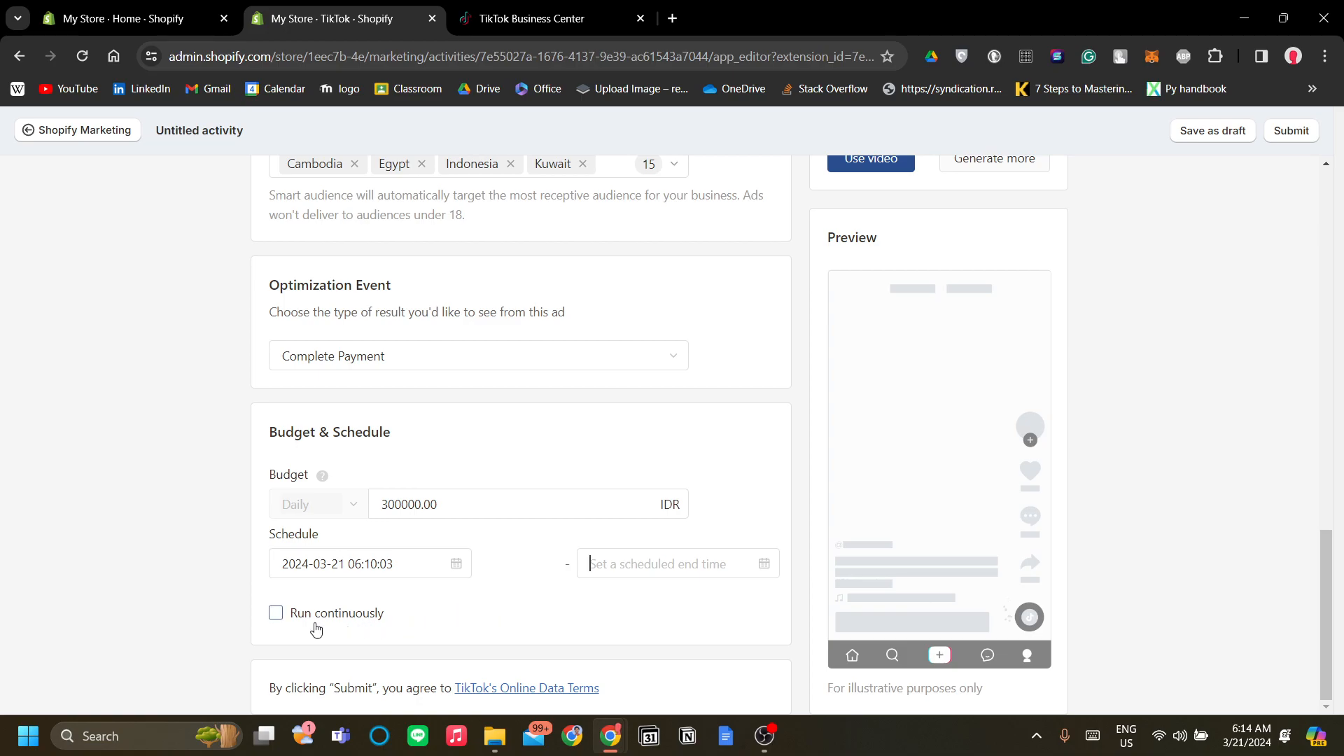
left_click(742, 567)
left_click(760, 567)
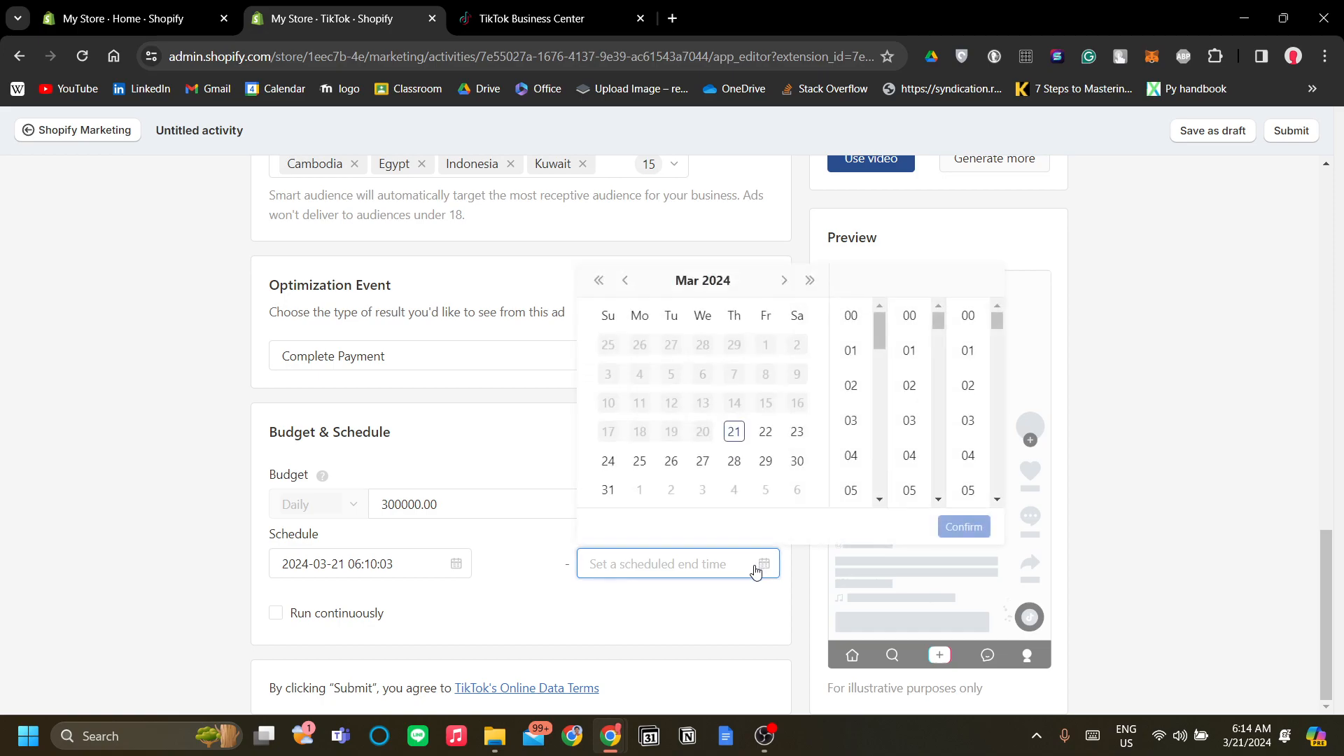
left_click(766, 461)
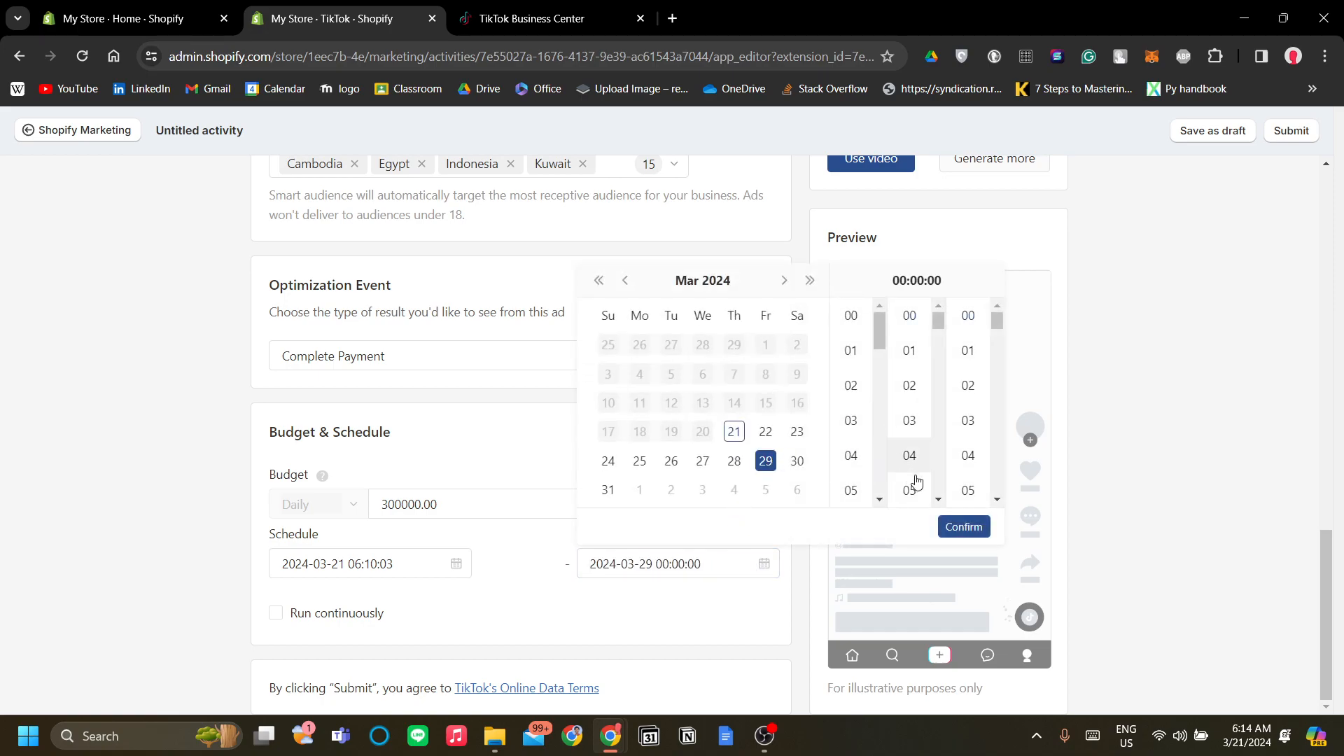
left_click(964, 526)
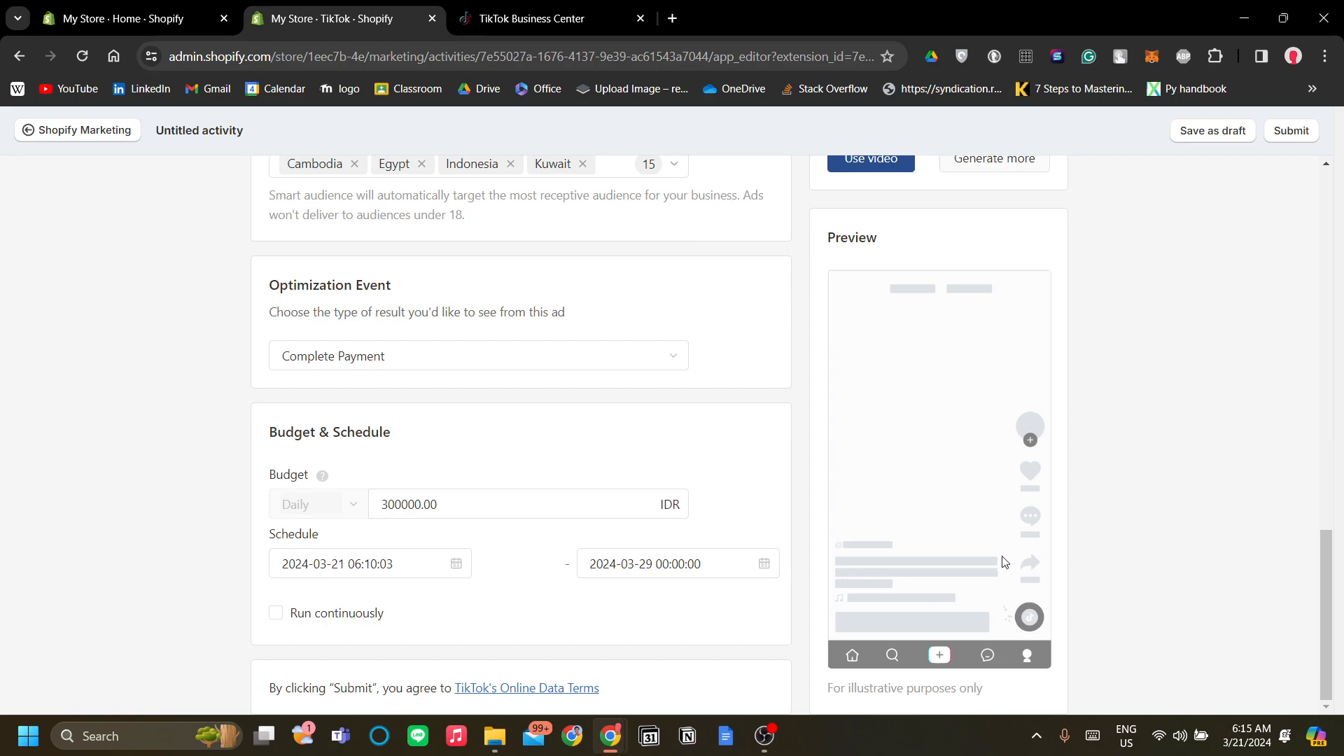
Step: Add the video generated from the product information to the ad
scroll(993, 564, "up", 15)
scroll(992, 564, "up", 4)
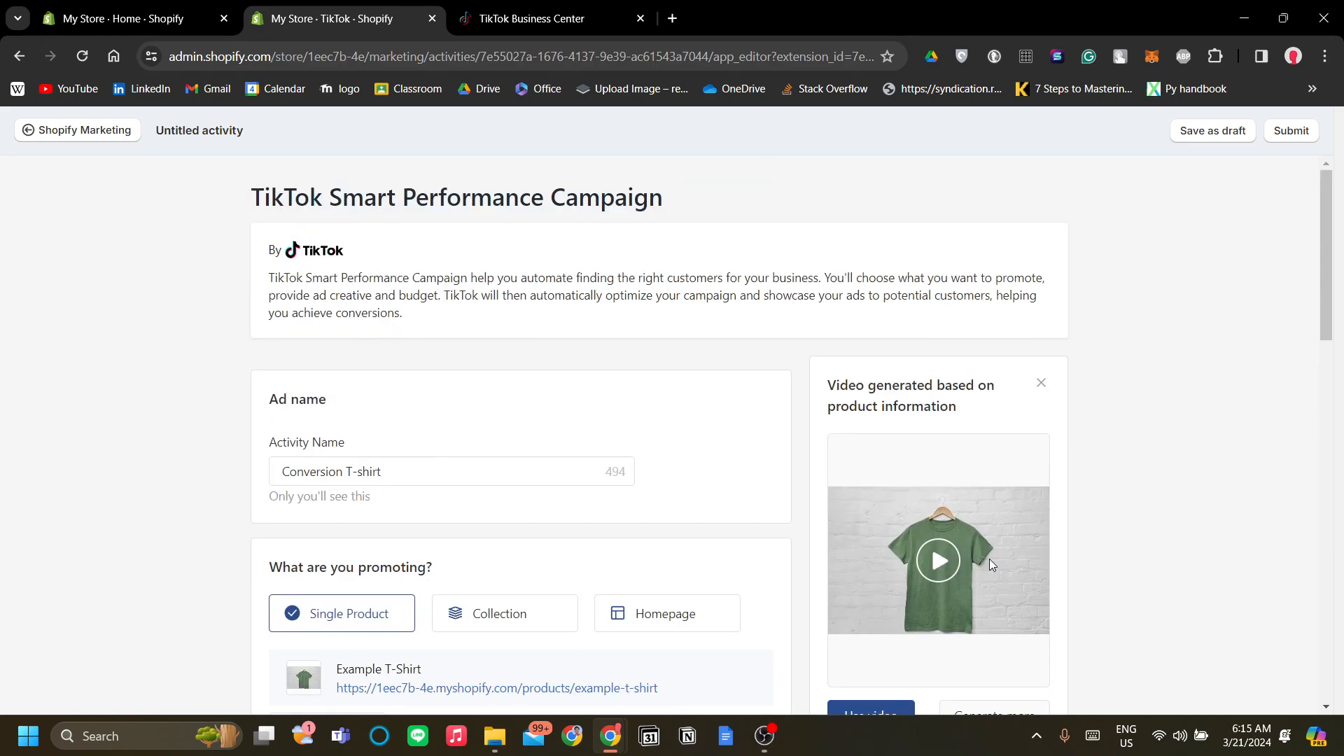
scroll(990, 562, "down", 4)
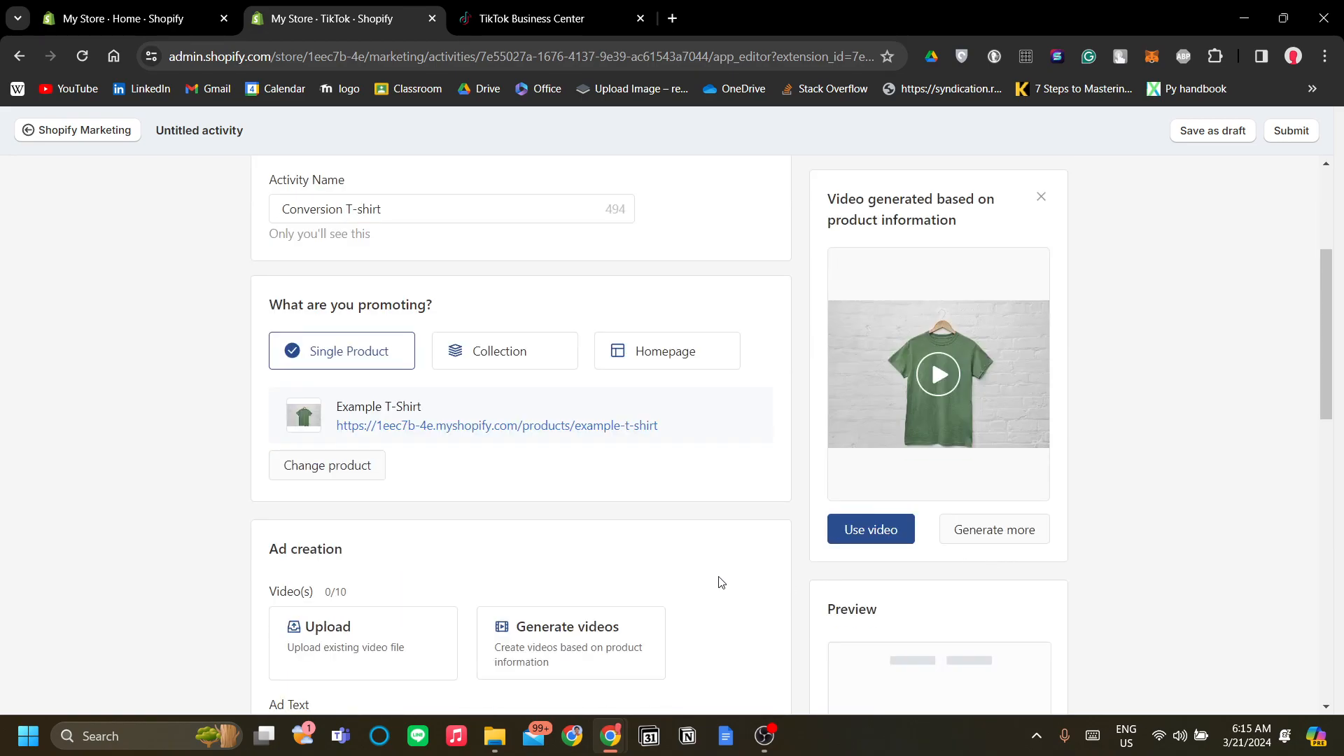
left_click(871, 530)
Step: Review the campaign form from ad name to schedule, including the video's upload progress and the ad preview
scroll(774, 534, "down", 12)
scroll(815, 523, "up", 15)
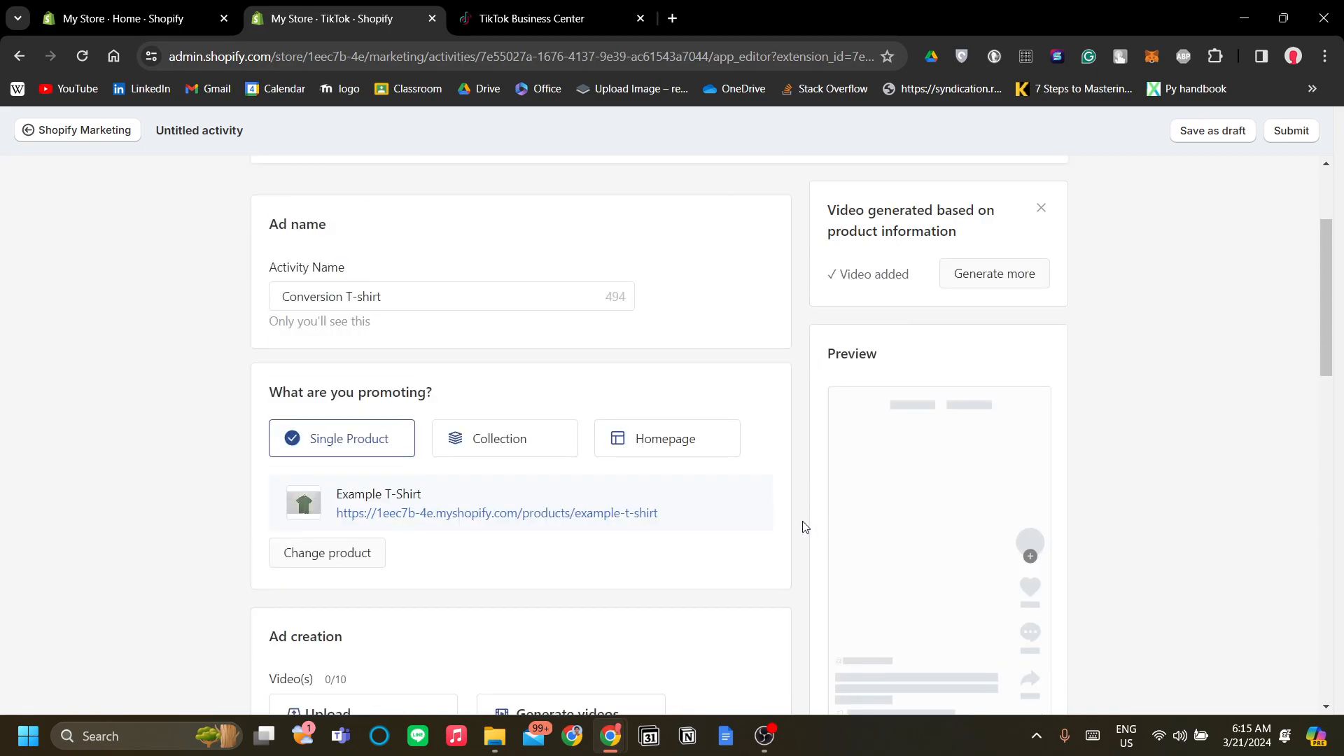
scroll(803, 537, "down", 7)
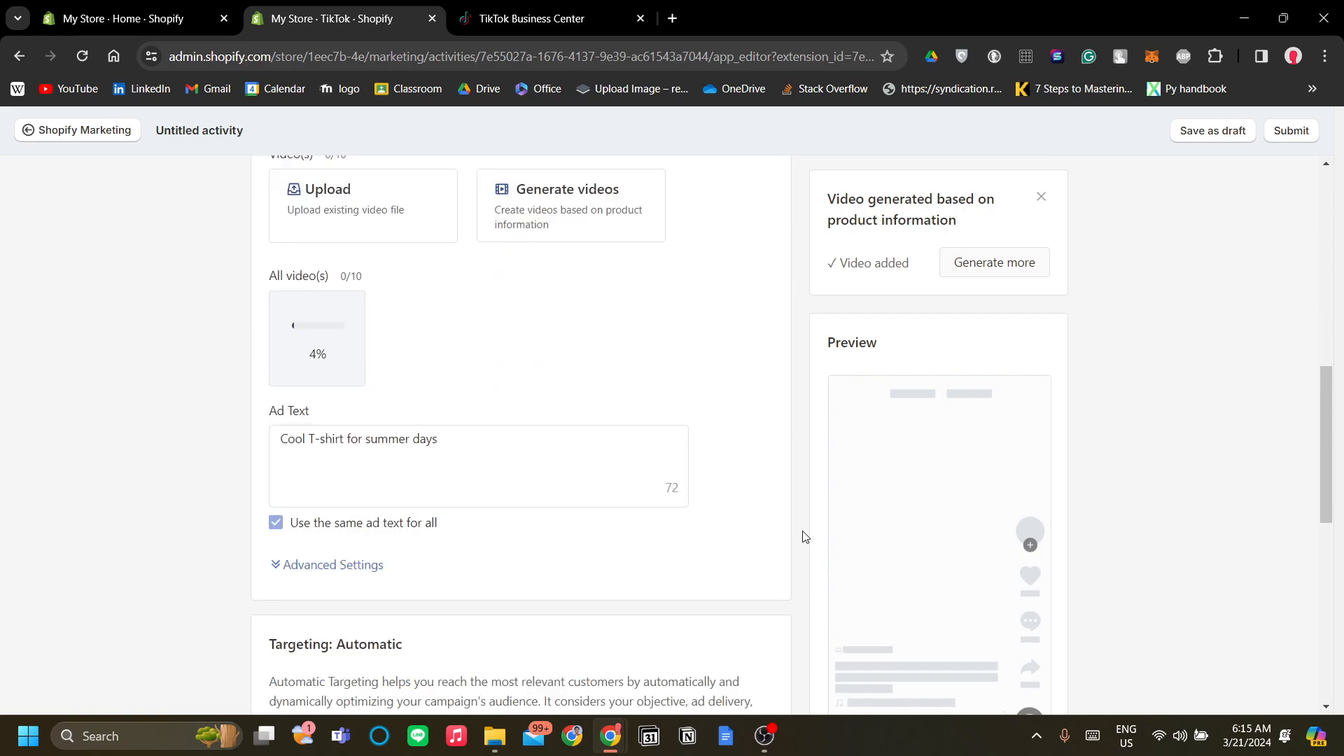
scroll(833, 525, "down", 5)
scroll(843, 516, "up", 5)
scroll(837, 516, "down", 4)
scroll(840, 516, "up", 5)
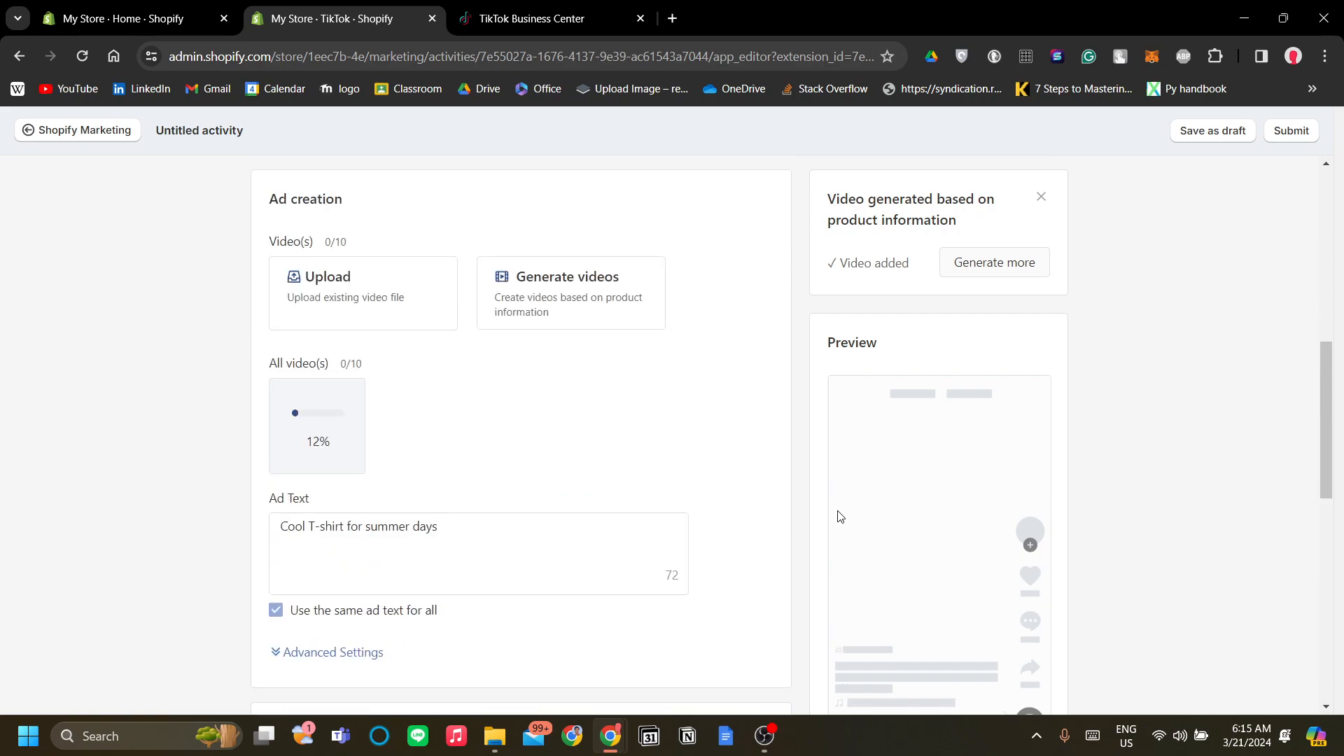
scroll(840, 516, "down", 3)
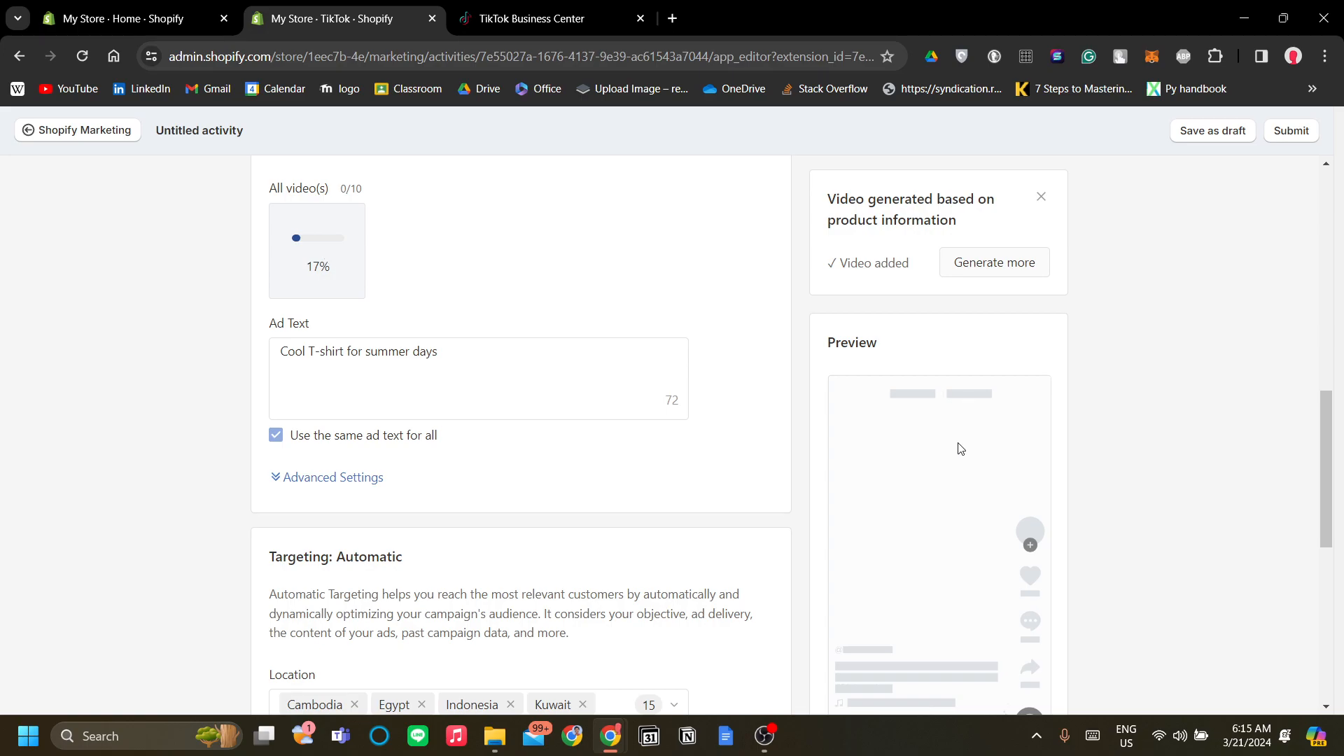
scroll(980, 448, "down", 7)
scroll(959, 480, "up", 7)
scroll(963, 477, "down", 4)
scroll(966, 475, "down", 4)
scroll(1002, 456, "up", 12)
scroll(1008, 458, "down", 2)
scroll(1032, 455, "down", 10)
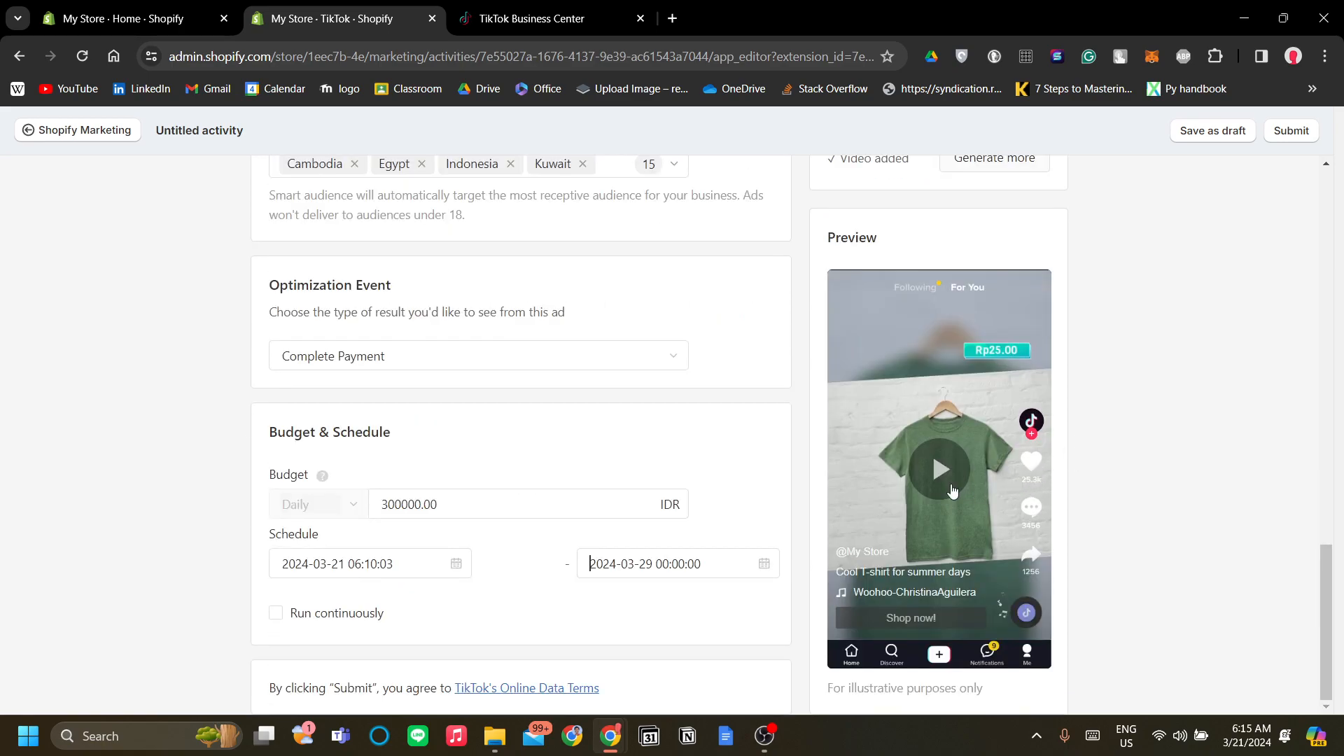
Step: Submit the campaign and continue to the TikTok Business Center to add a balance or payment method
left_click(1293, 132)
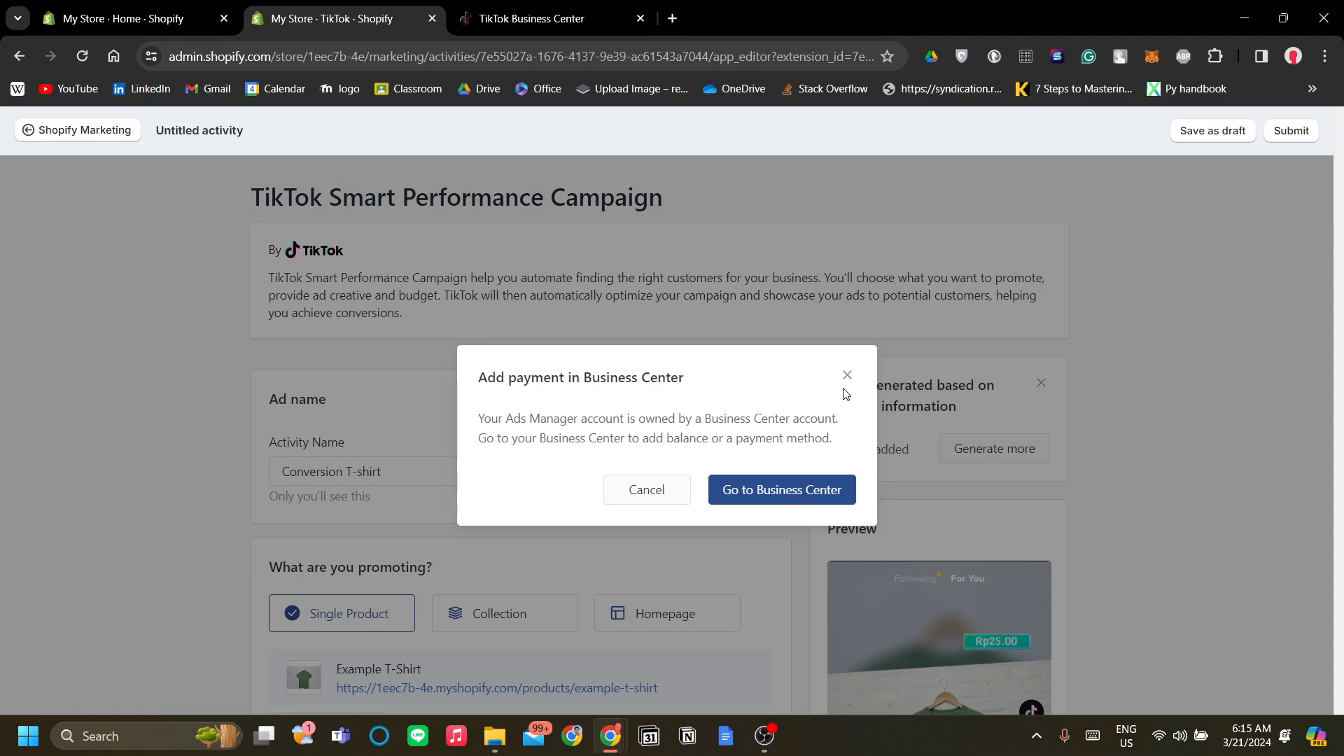
left_click(817, 501)
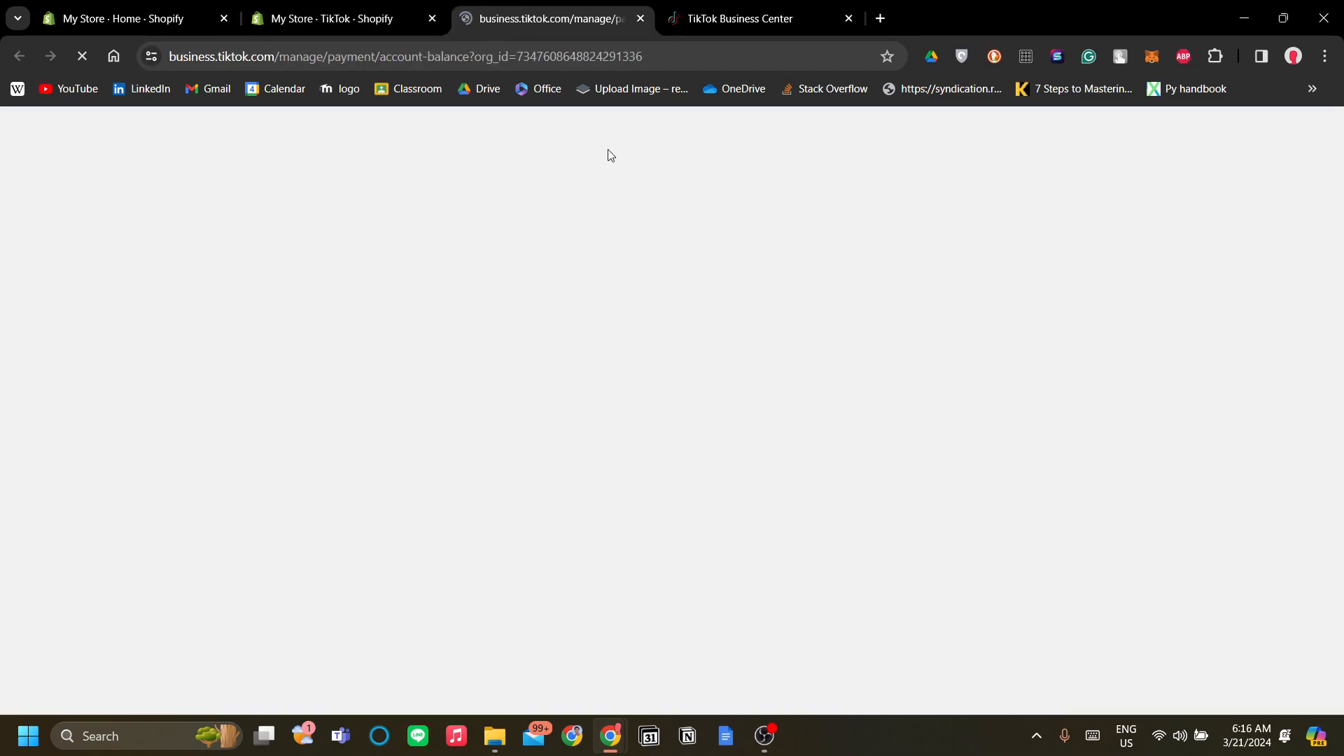